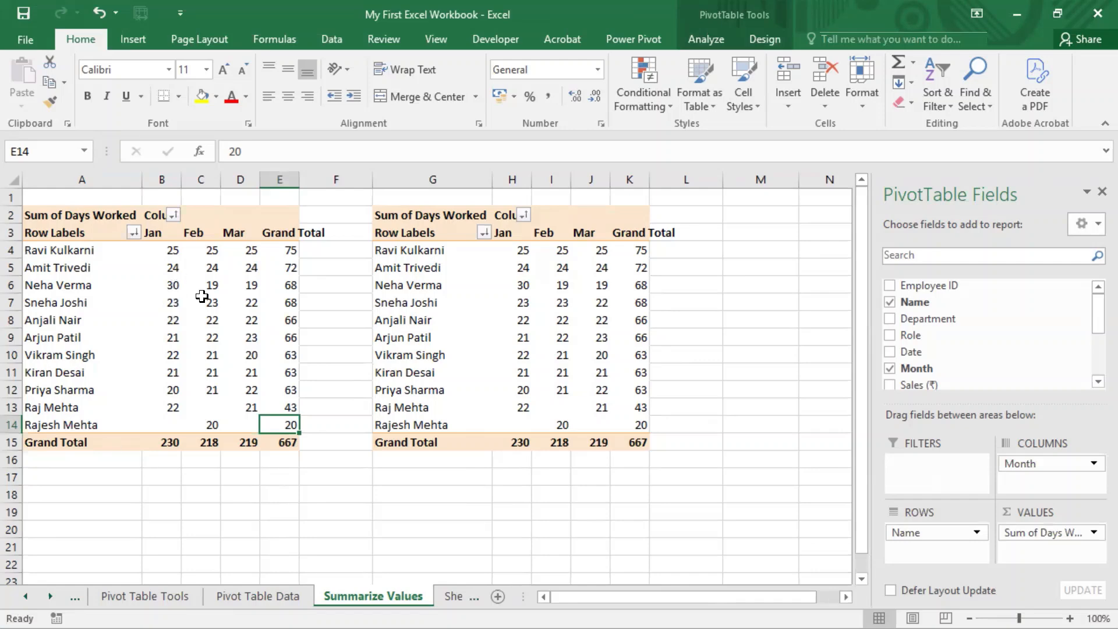
pyautogui.moveTo(174, 251); pyautogui.dragTo(286, 432)
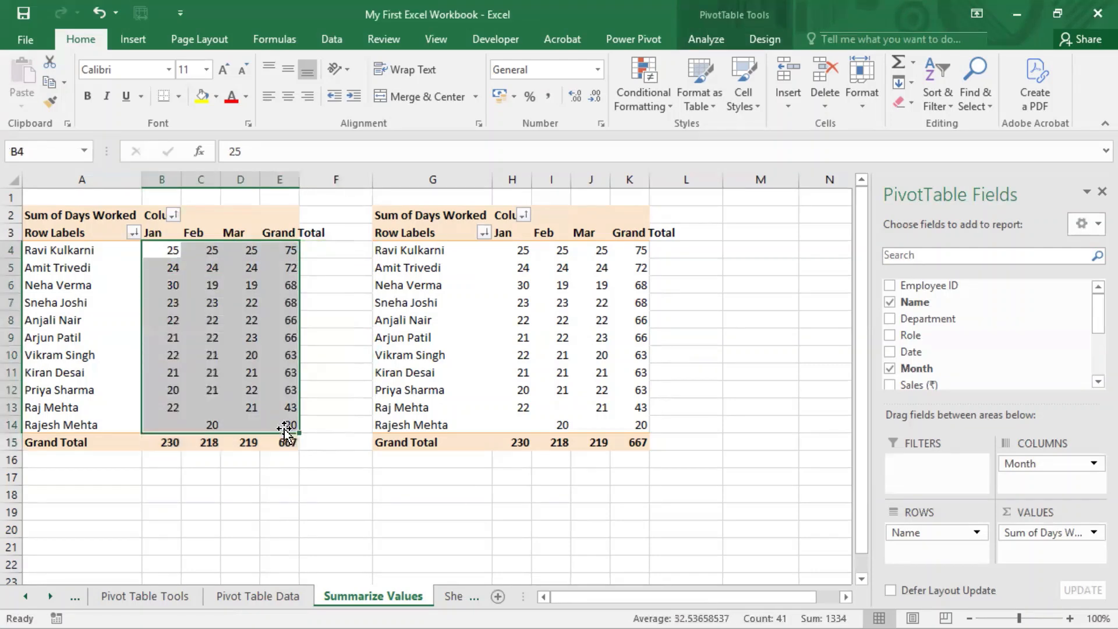
pyautogui.click(316, 419)
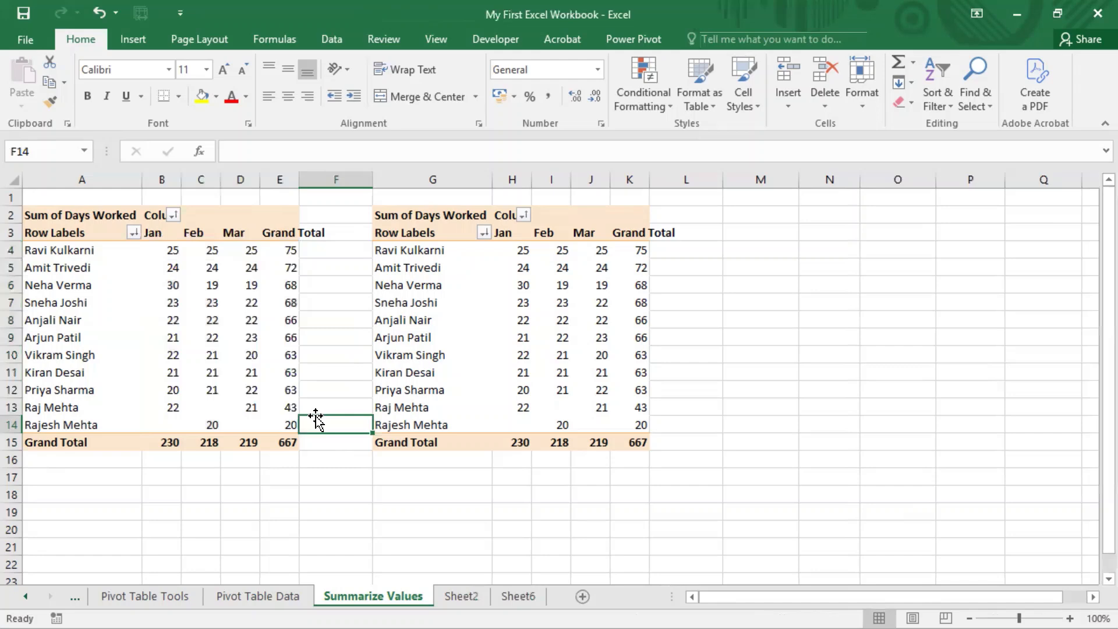
pyautogui.click(314, 375)
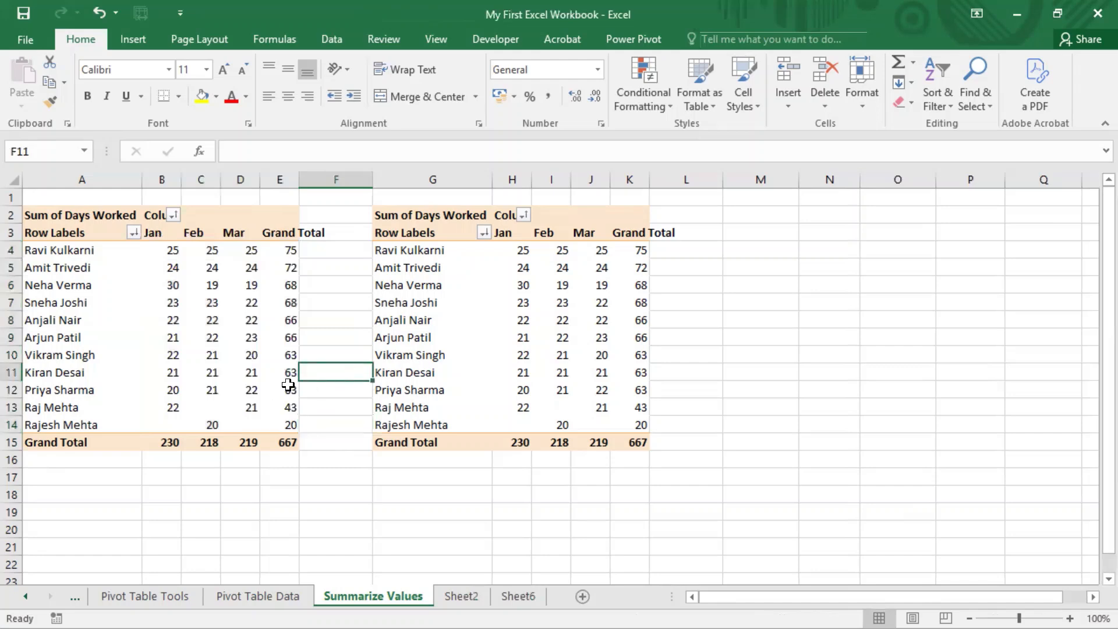
pyautogui.click(285, 381)
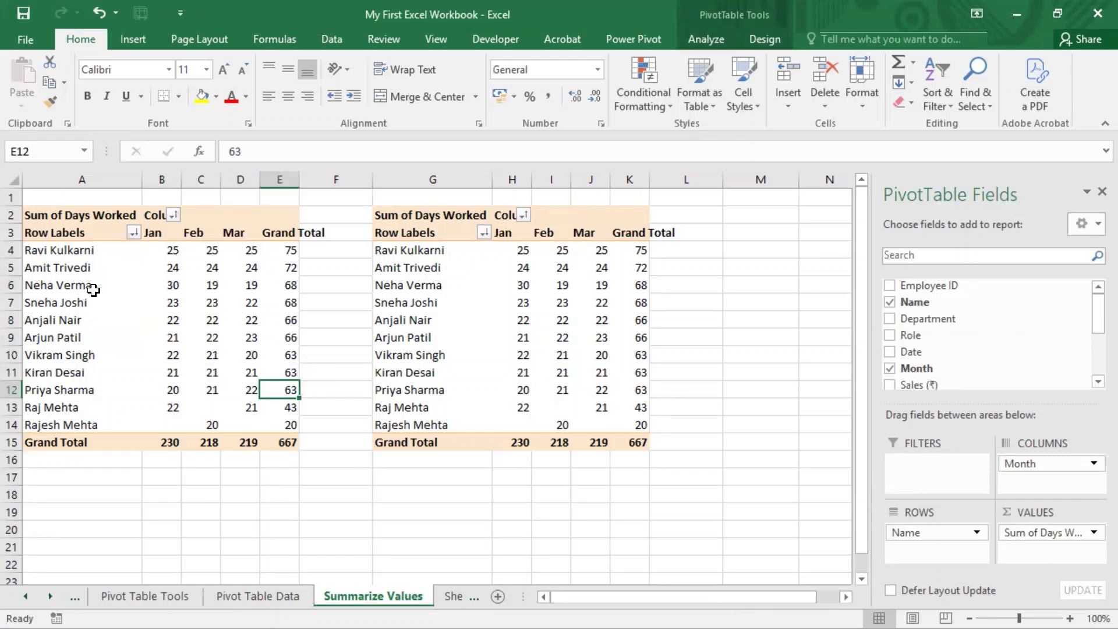
pyautogui.click(39, 247)
pyautogui.click(55, 249)
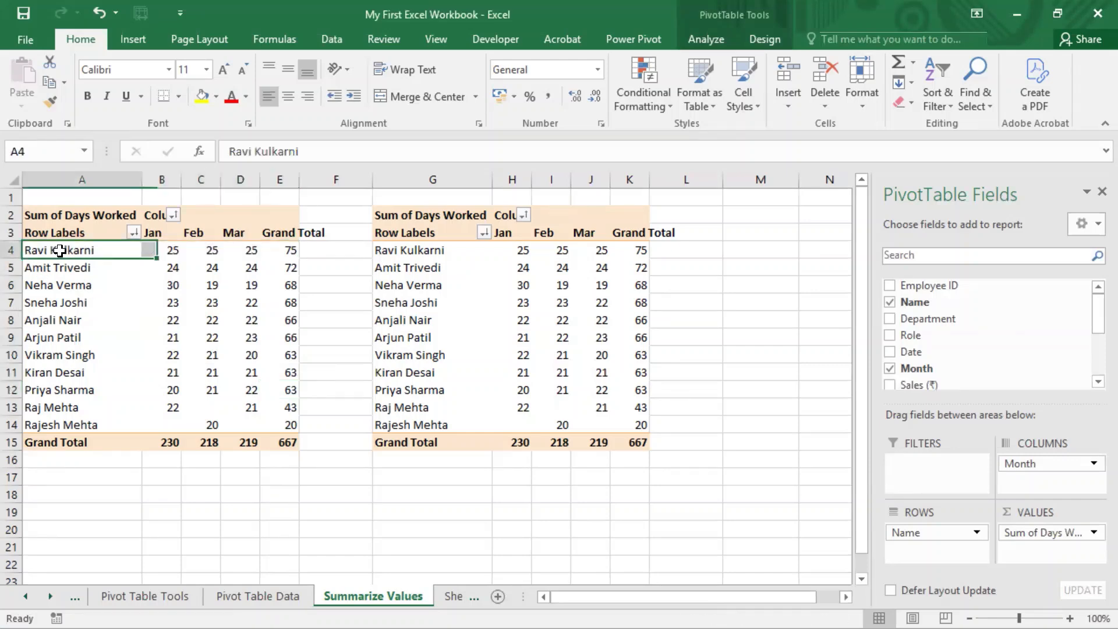
pyautogui.click(294, 248)
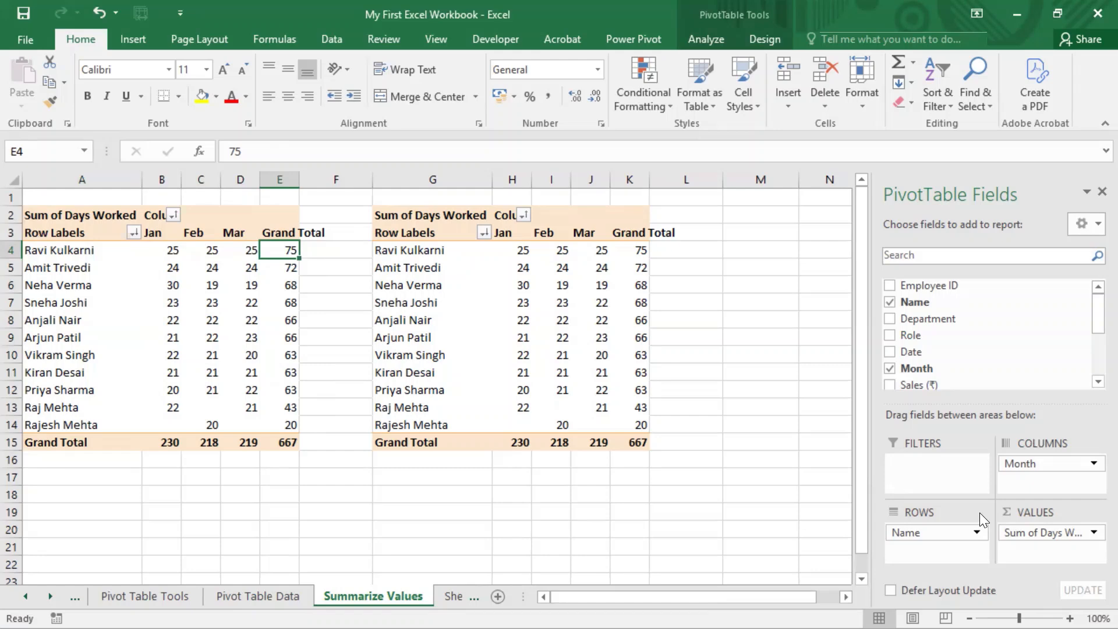
# Replace Days Worked with Sales (₹) as the value field of the first pivot table and add Department as its report filter.
pyautogui.moveTo(1048, 532); pyautogui.dragTo(662, 523)
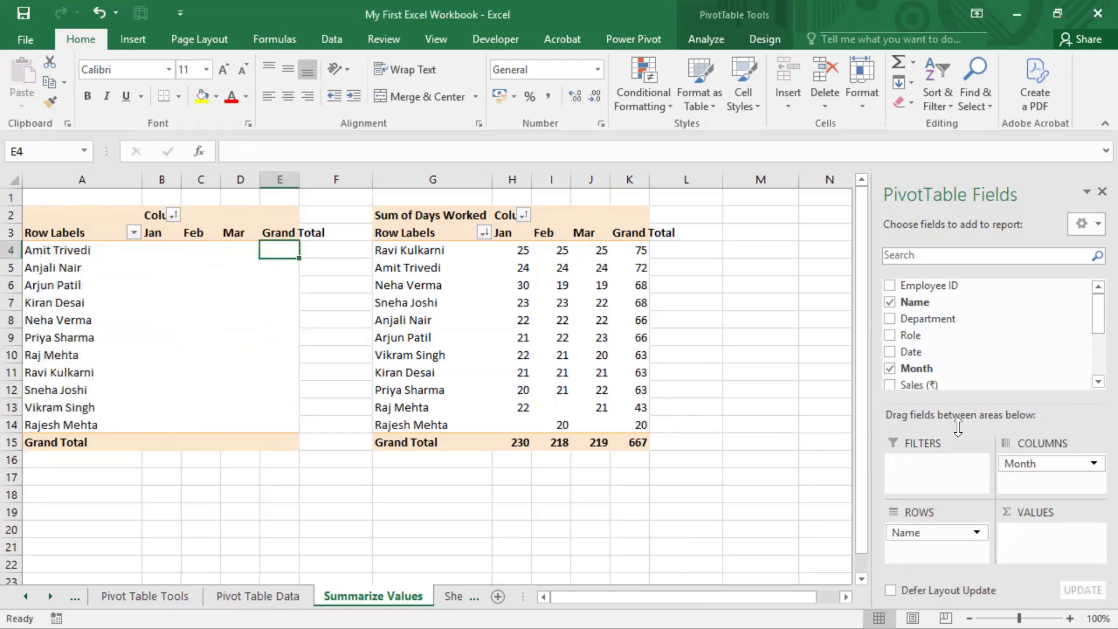
pyautogui.moveTo(913, 385); pyautogui.dragTo(1031, 546)
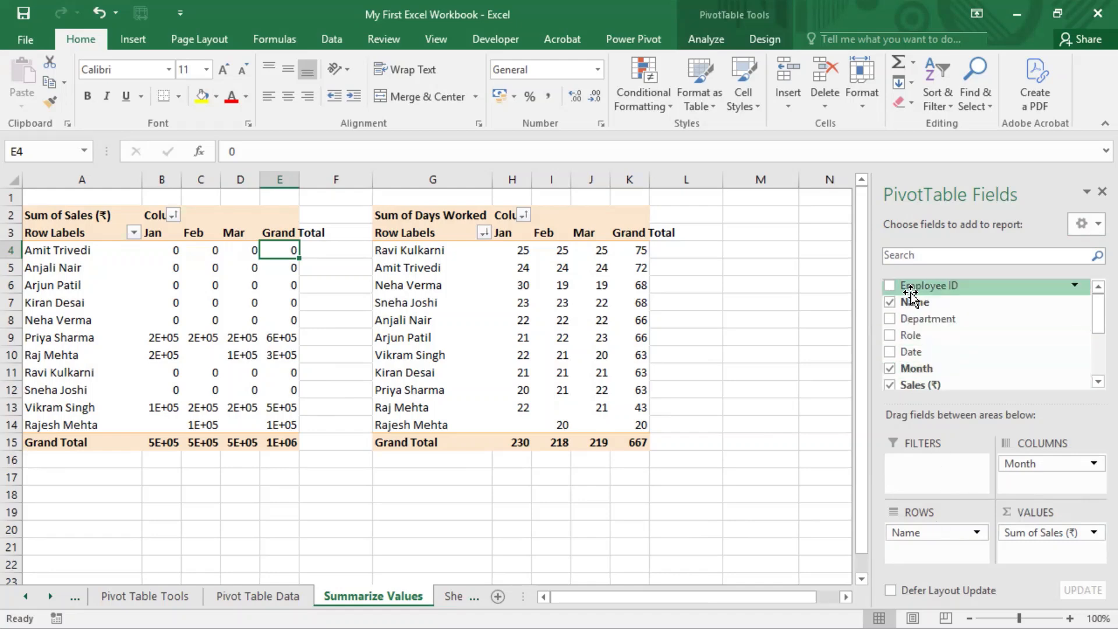
pyautogui.moveTo(921, 324); pyautogui.dragTo(939, 473)
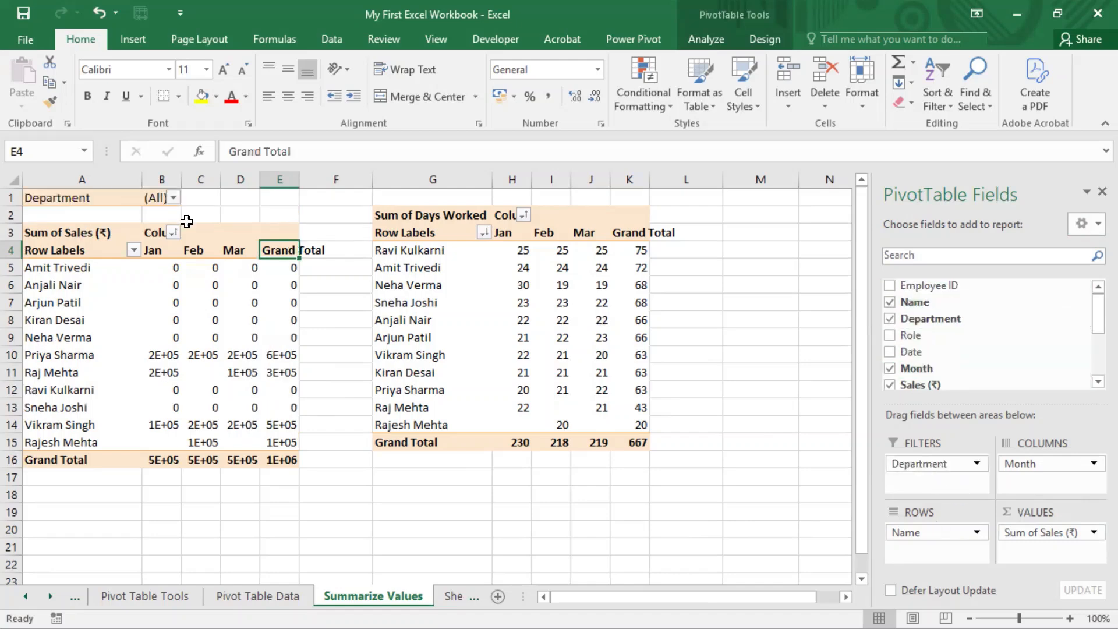
# Filter the first pivot table to show only the Sales department.
pyautogui.click(170, 198)
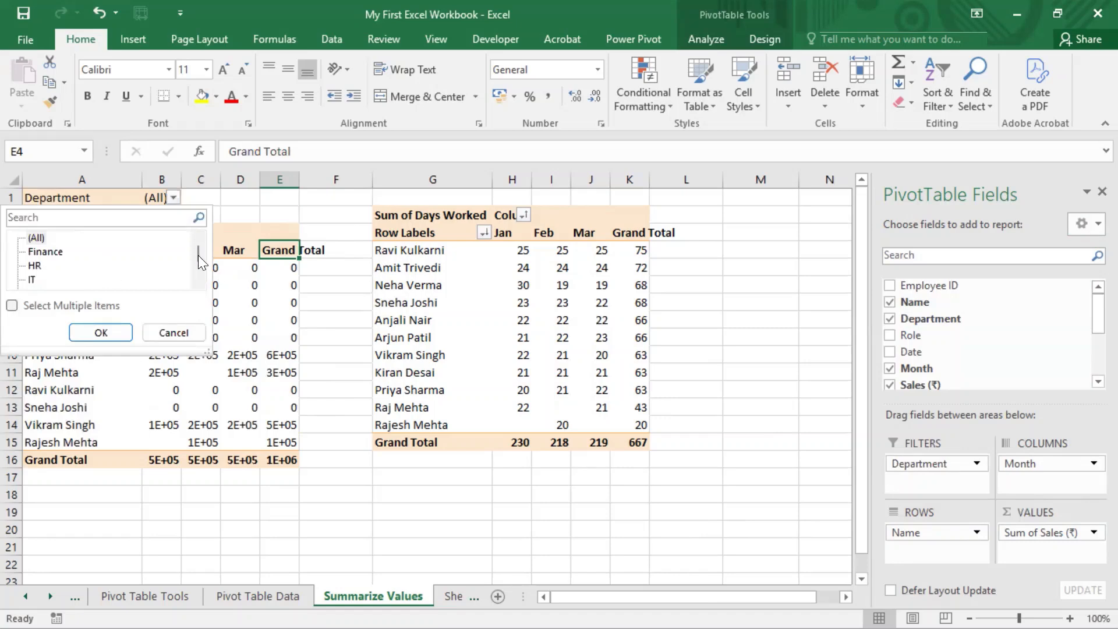
pyautogui.moveTo(198, 255); pyautogui.dragTo(199, 284)
pyautogui.click(36, 279)
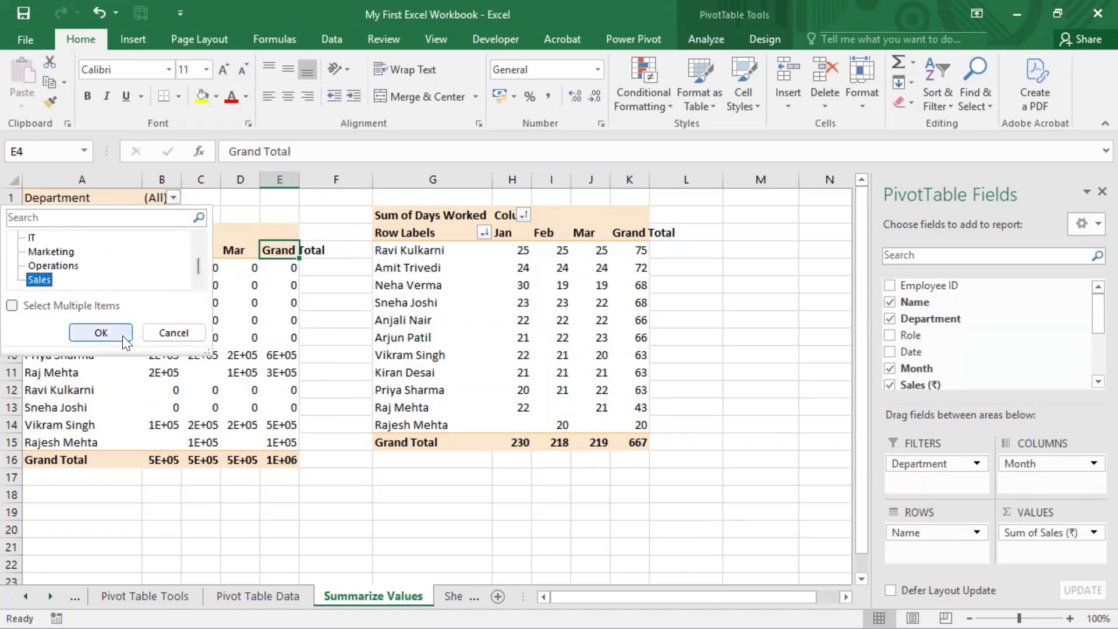
pyautogui.click(102, 333)
pyautogui.click(224, 407)
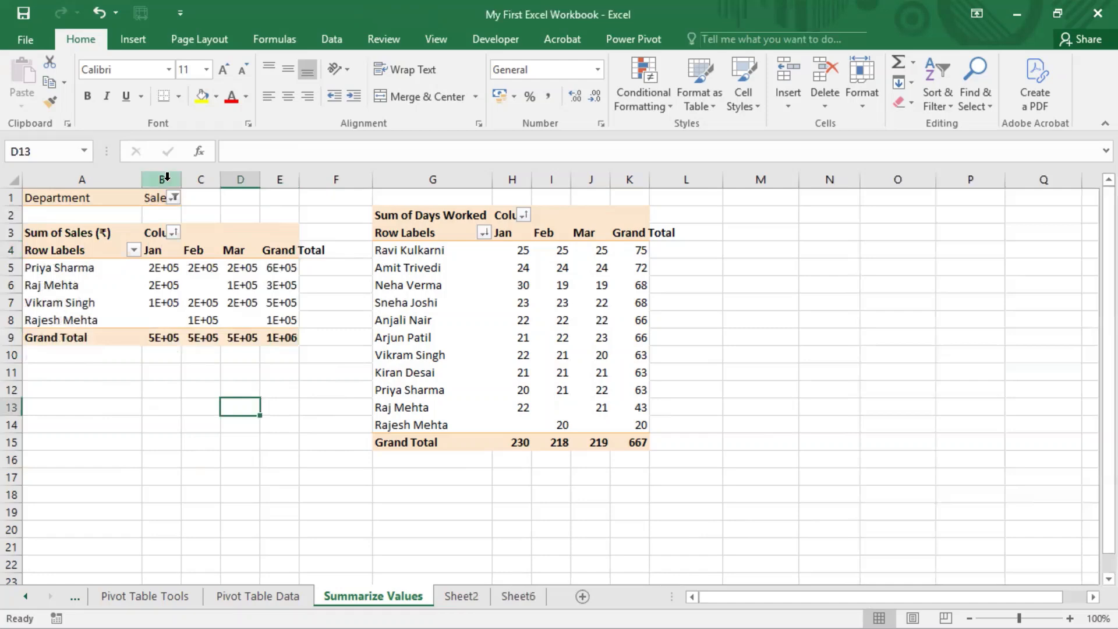
# Autofit the widths of columns B through E so the sales figures fit.
pyautogui.moveTo(167, 177); pyautogui.dragTo(287, 179)
pyautogui.doubleClick(298, 178)
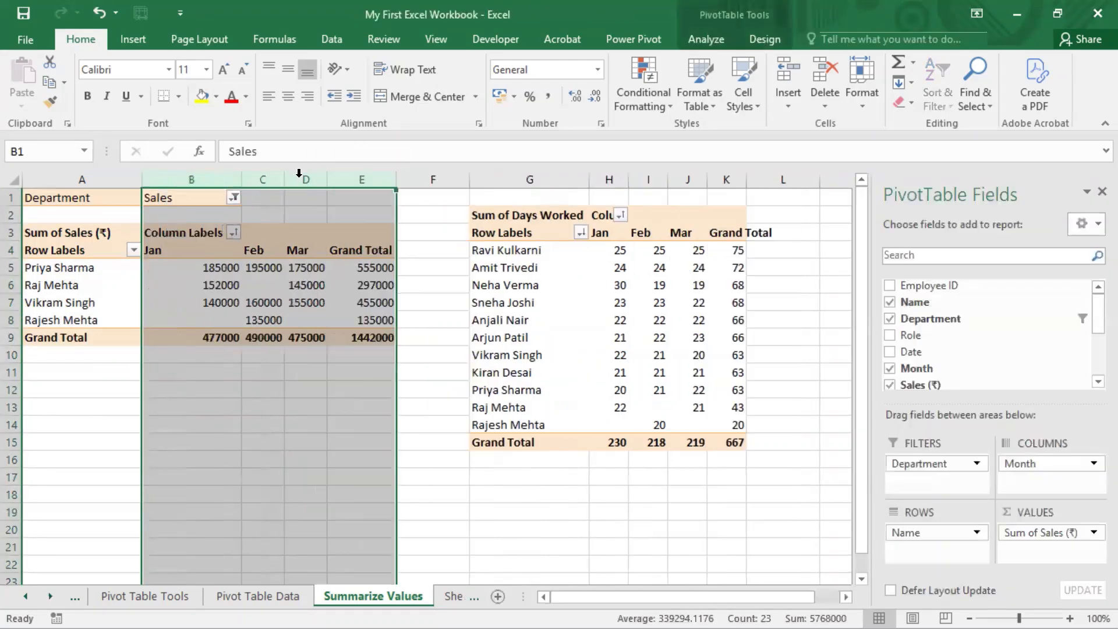
pyautogui.click(319, 370)
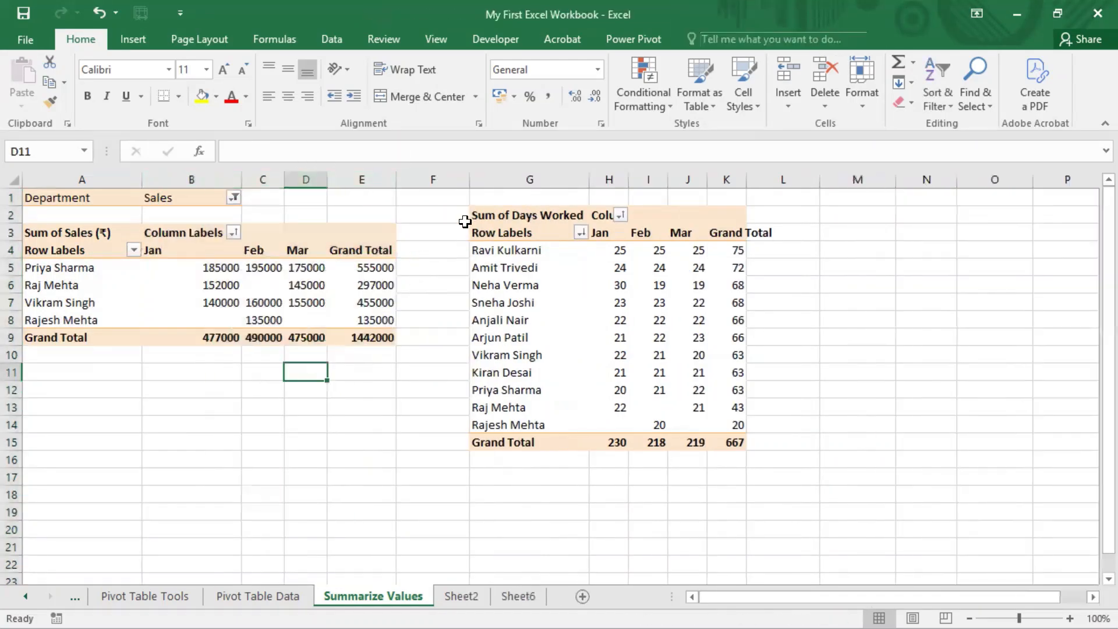
# Delete columns G through L, which hold the second pivot table of days worked.
pyautogui.moveTo(515, 180); pyautogui.dragTo(751, 188)
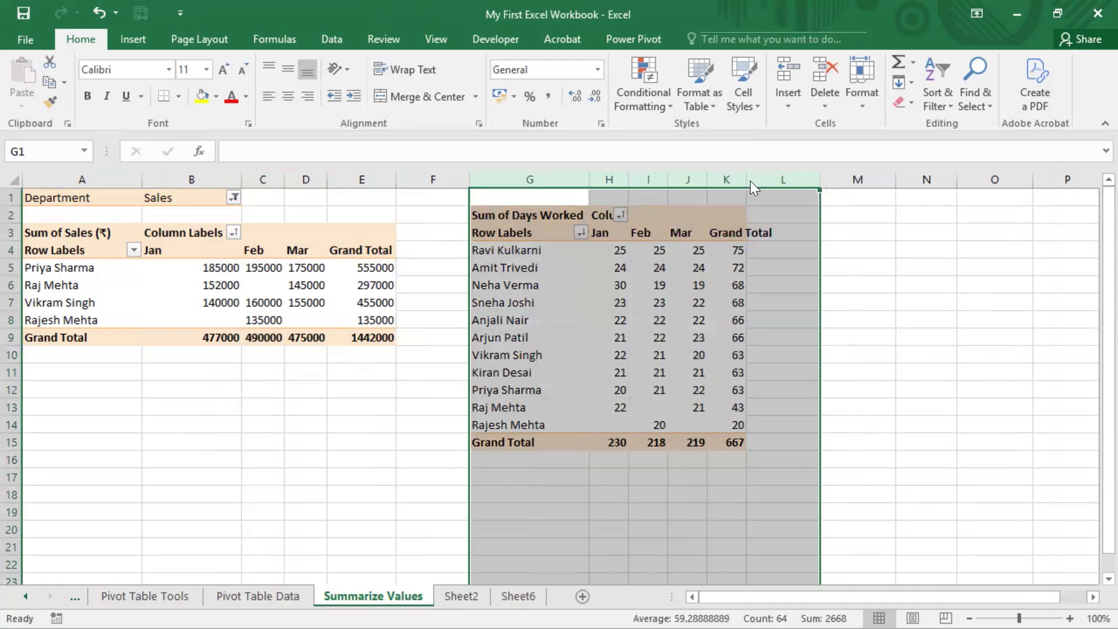
pyautogui.rightClick(751, 187)
pyautogui.click(802, 320)
pyautogui.click(111, 269)
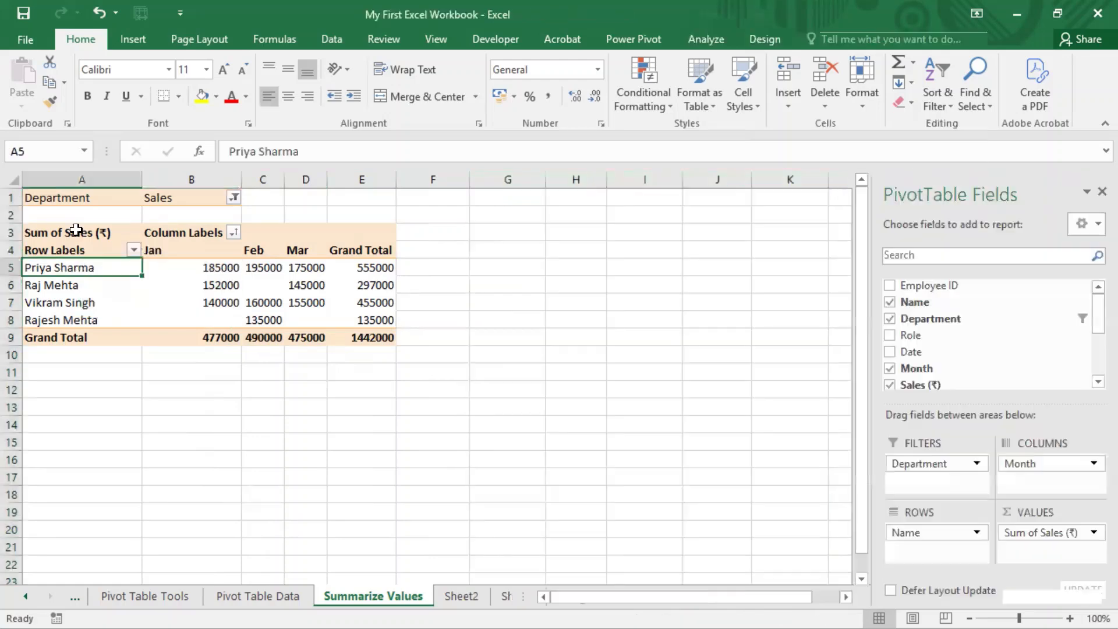
# Copy the whole sales pivot table with its Department filter from A1:E9 and paste it at cell A12.
pyautogui.moveTo(73, 199); pyautogui.dragTo(384, 336)
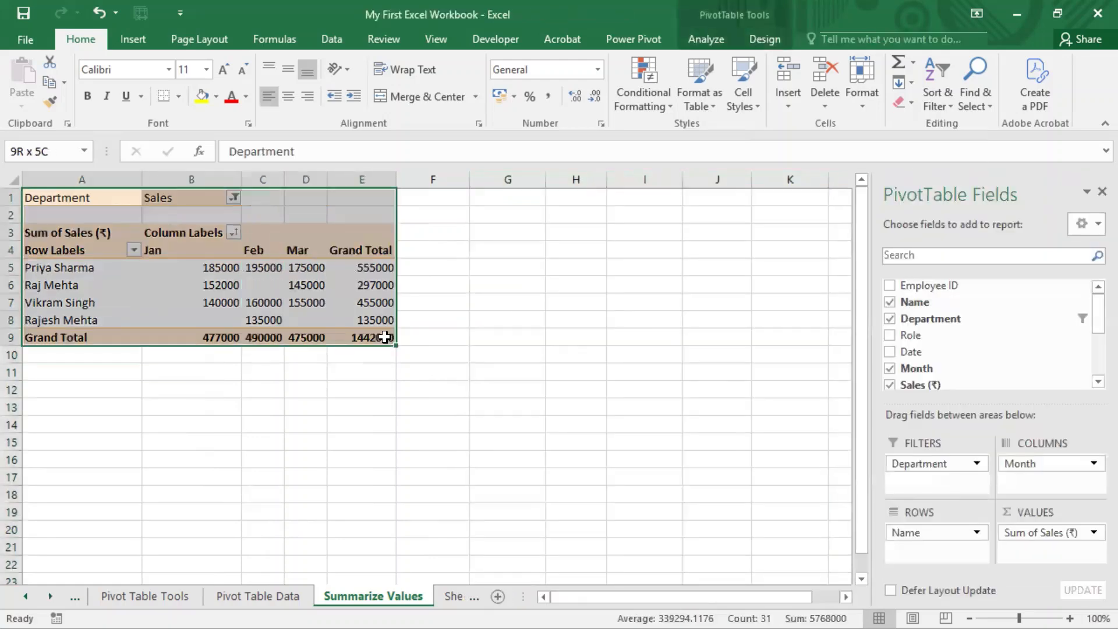
pyautogui.hotkey('ctrl', 'c')
pyautogui.click(81, 389)
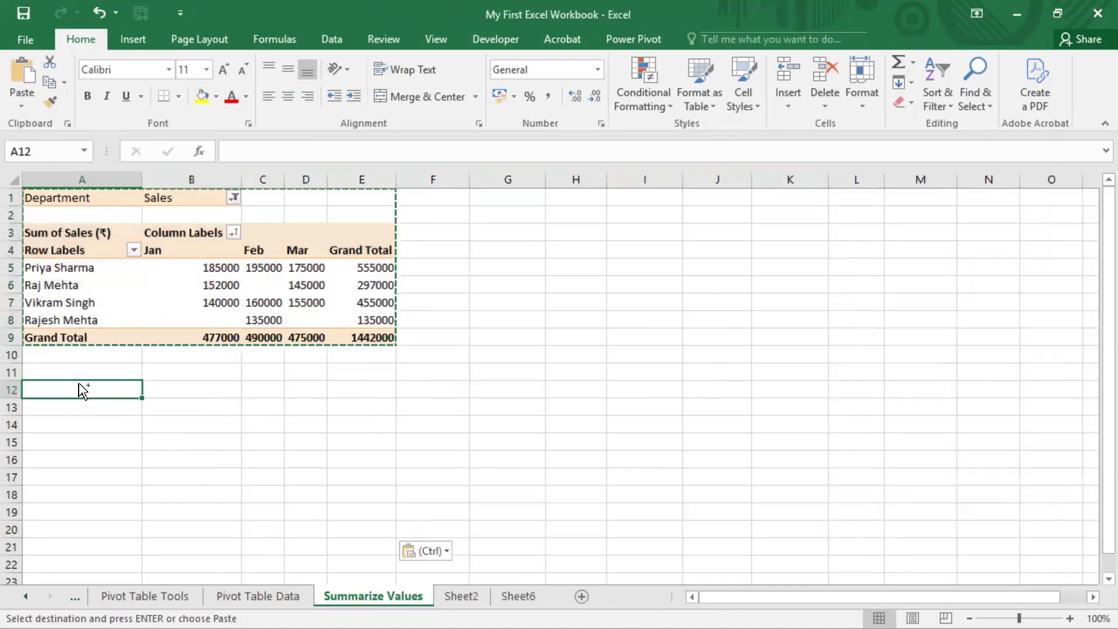
pyautogui.hotkey('ctrl', 'v')
pyautogui.click(611, 509)
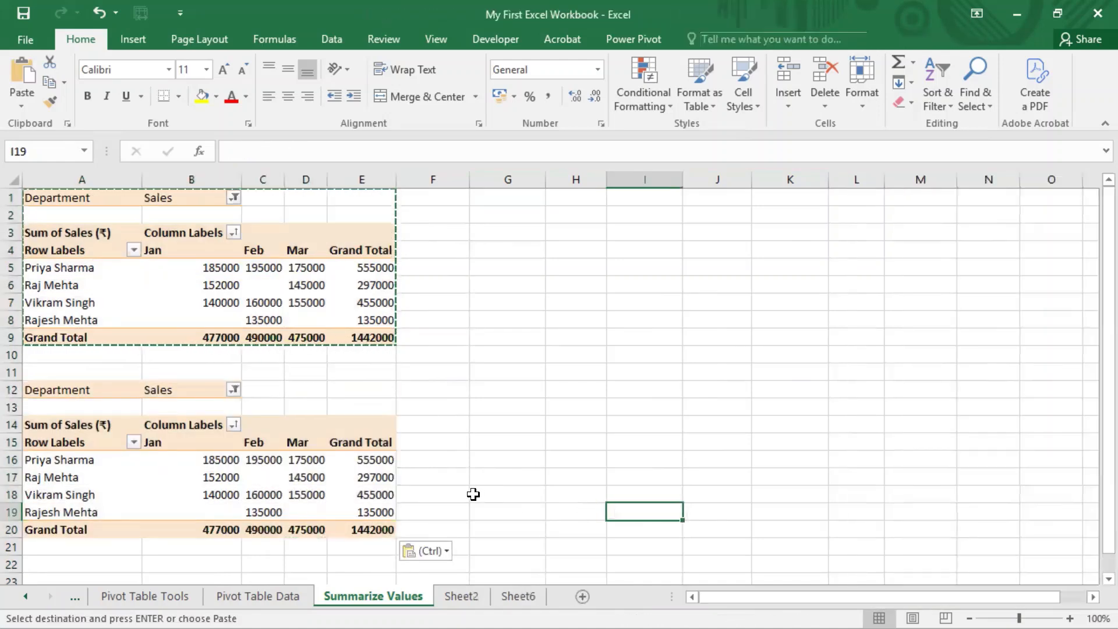
pyautogui.click(384, 477)
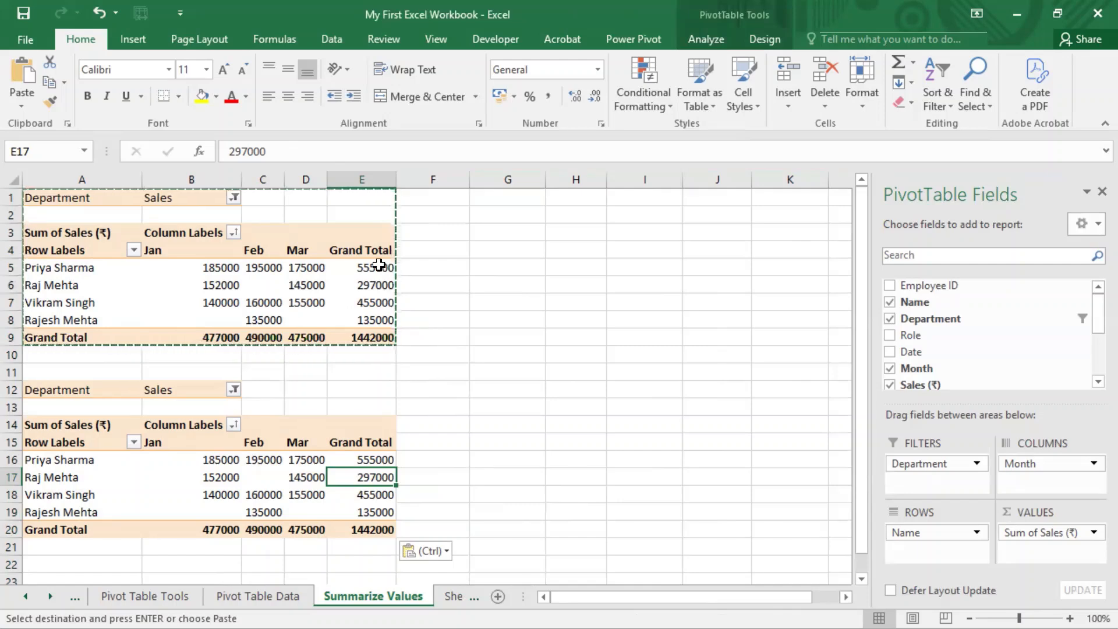
# Format the upper pivot table's values in B5:E9 with thousands separators and no decimal places.
pyautogui.moveTo(379, 265); pyautogui.dragTo(187, 342)
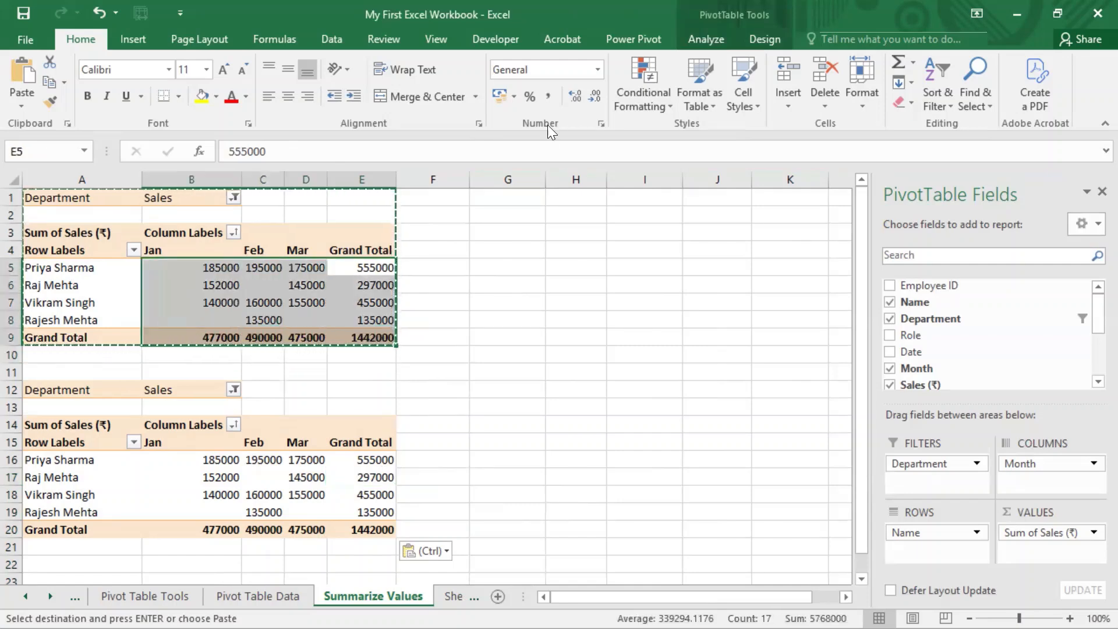
pyautogui.click(583, 98)
pyautogui.click(583, 98)
pyautogui.click(583, 98)
pyautogui.click(583, 98)
pyautogui.click(583, 98)
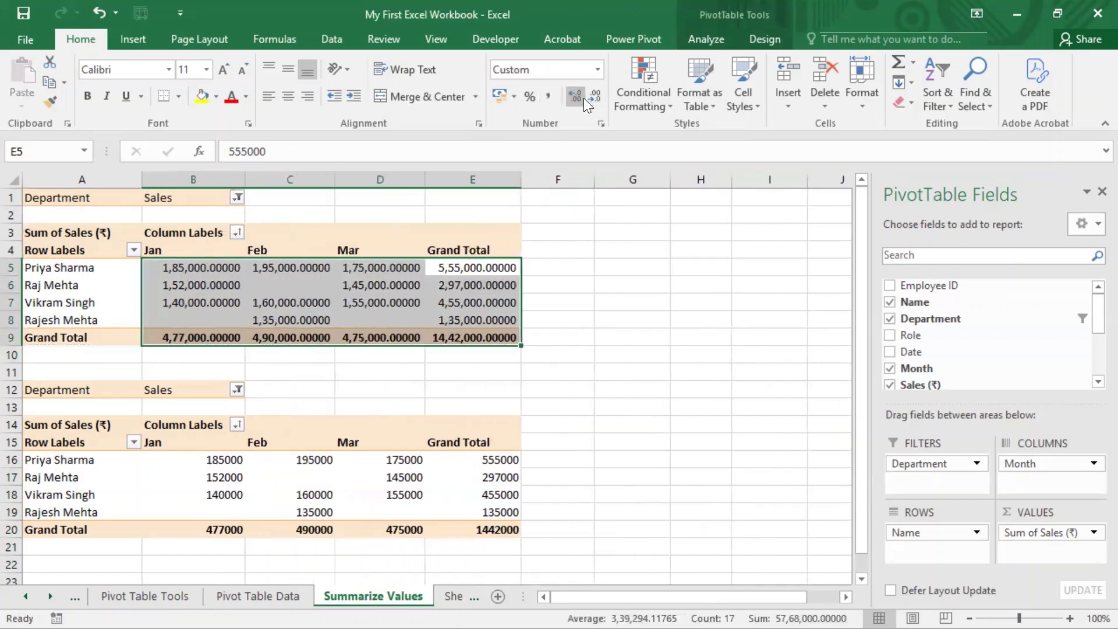
pyautogui.click(583, 98)
pyautogui.click(588, 98)
pyautogui.click(588, 98)
pyautogui.click(588, 98)
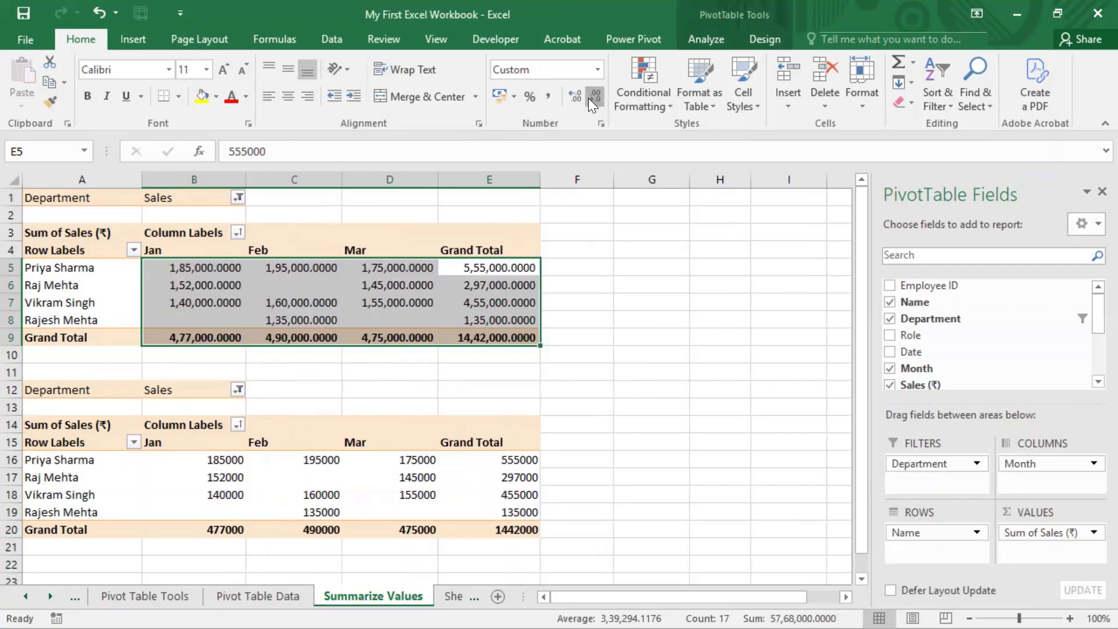
pyautogui.click(588, 98)
pyautogui.click(588, 98)
pyautogui.click(588, 98)
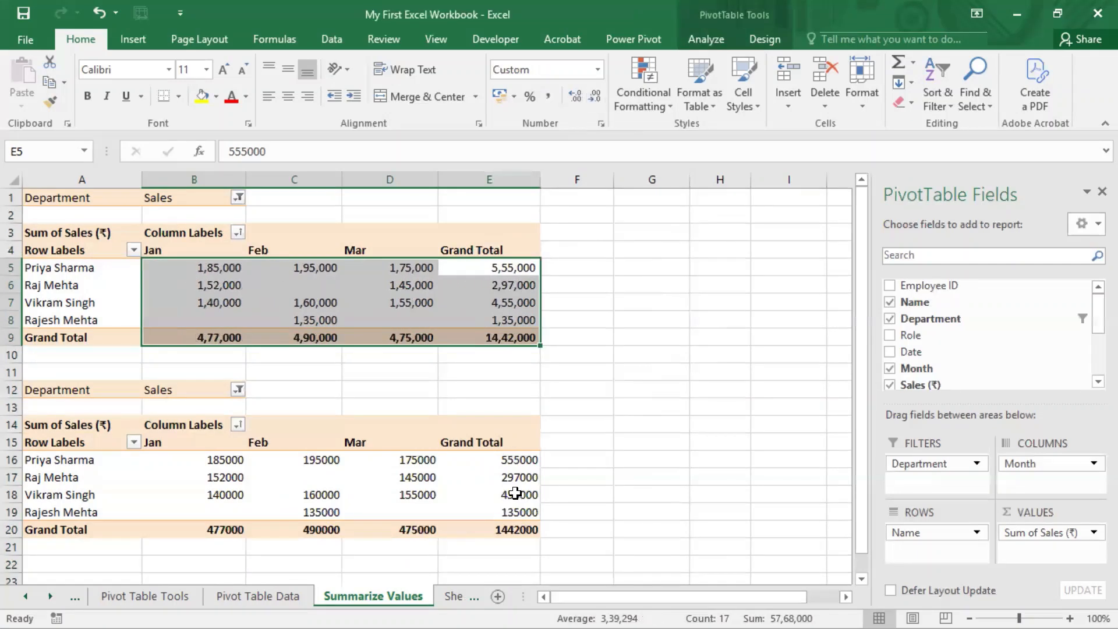
# Format the lower pivot table's values in B16:E20 with thousands separators and no decimal places.
pyautogui.moveTo(515, 460); pyautogui.dragTo(232, 525)
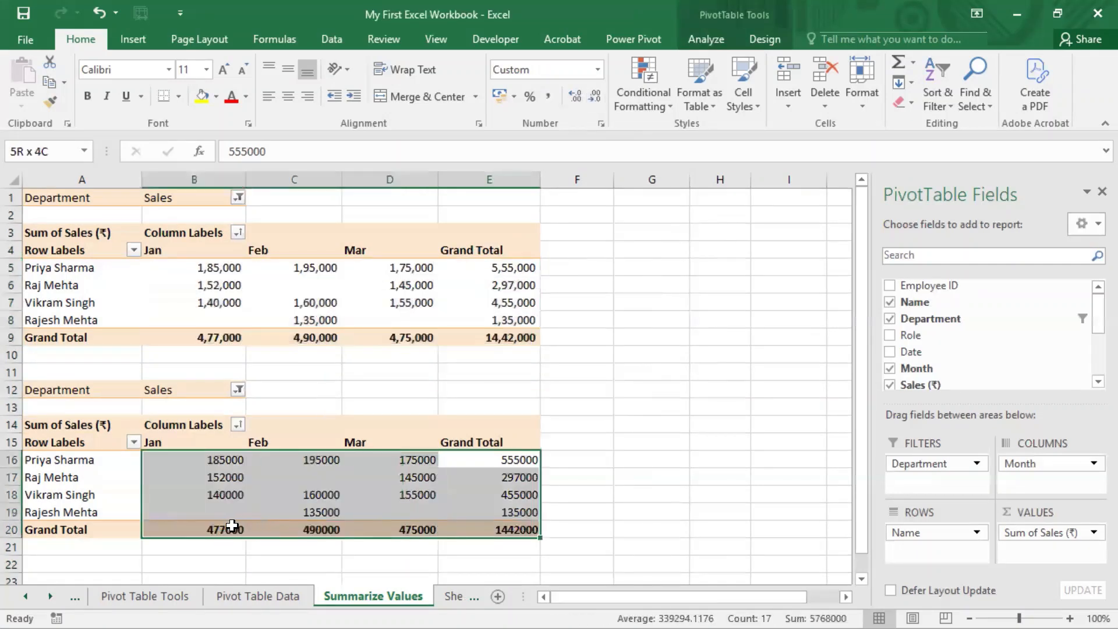
pyautogui.click(549, 93)
pyautogui.click(581, 94)
pyautogui.click(581, 94)
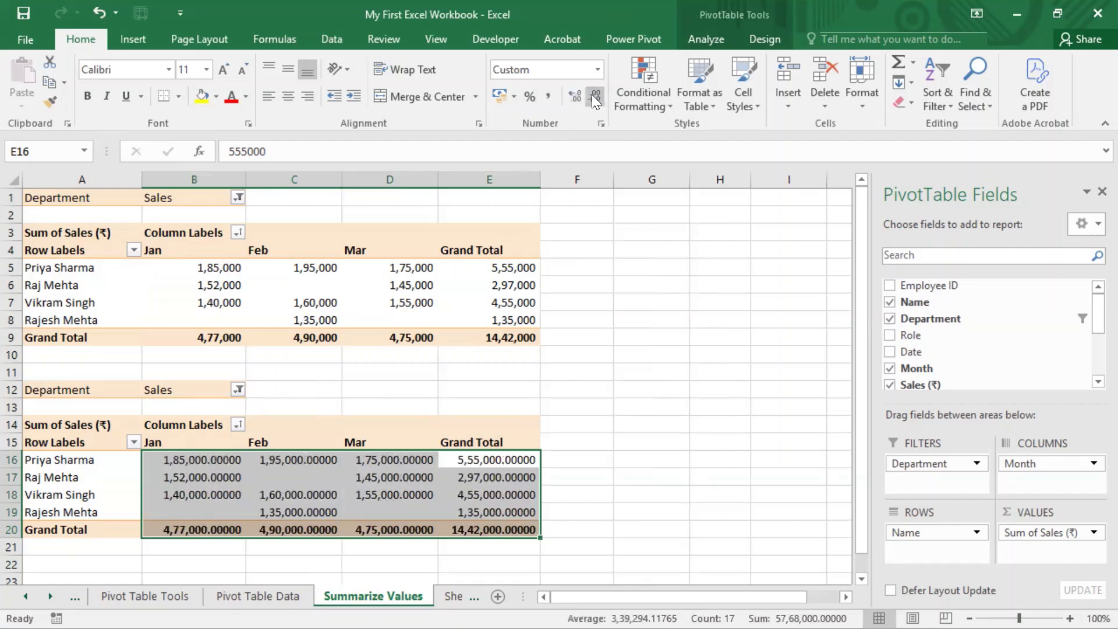
pyautogui.click(592, 94)
pyautogui.click(592, 94)
pyautogui.click(592, 94)
pyautogui.click(591, 94)
pyautogui.click(665, 269)
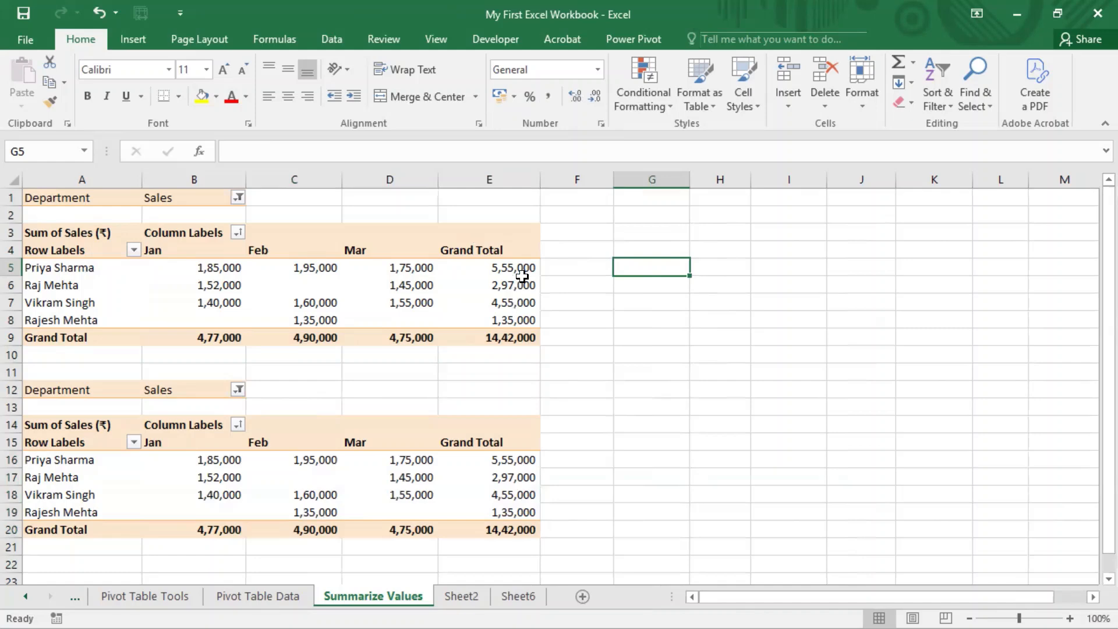
pyautogui.moveTo(508, 268); pyautogui.dragTo(512, 337)
pyautogui.click(588, 305)
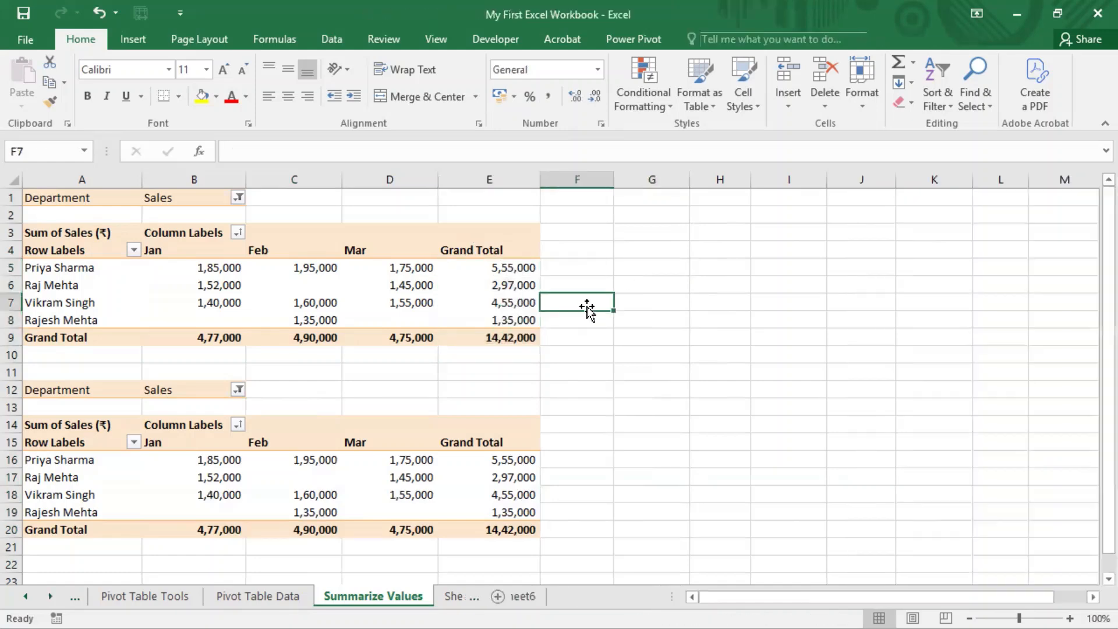
pyautogui.moveTo(520, 267); pyautogui.dragTo(502, 337)
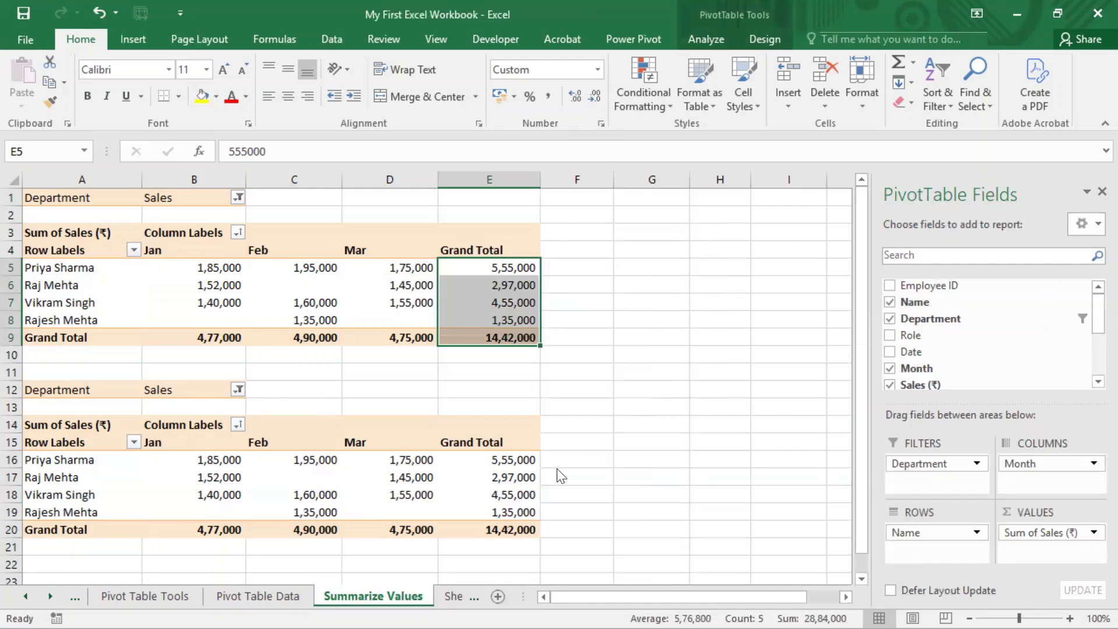
pyautogui.click(498, 476)
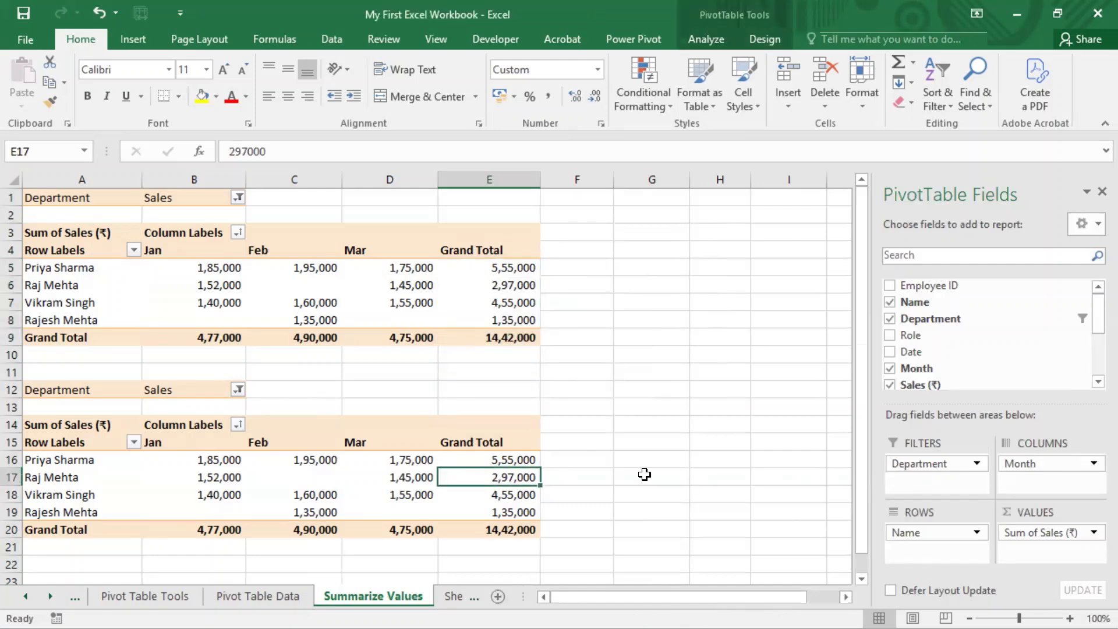
pyautogui.click(558, 2)
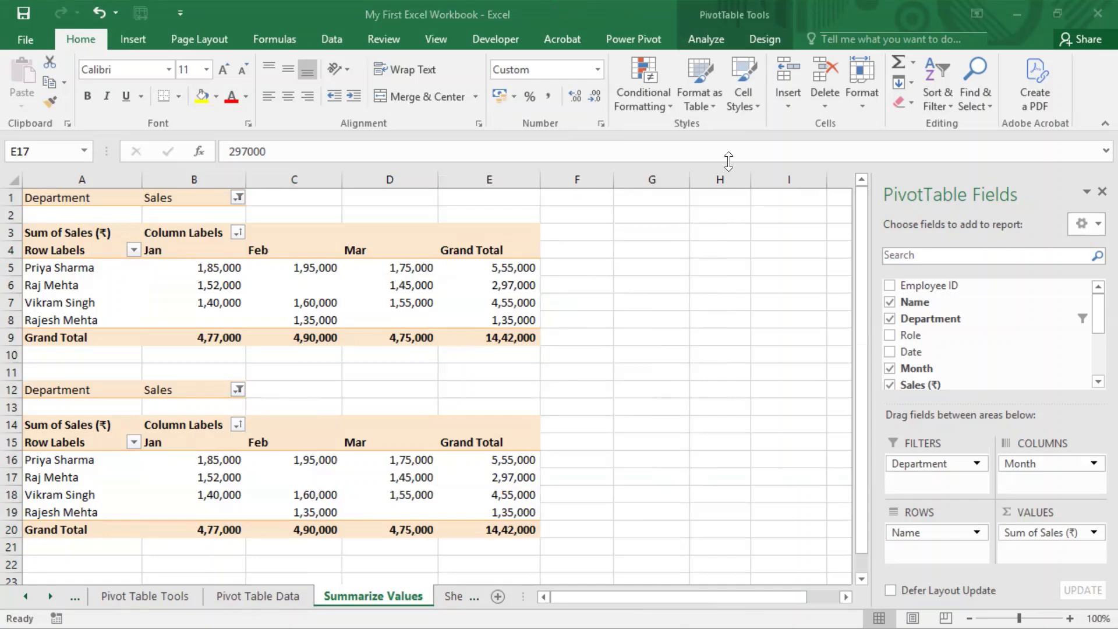
pyautogui.click(448, 293)
pyautogui.click(426, 285)
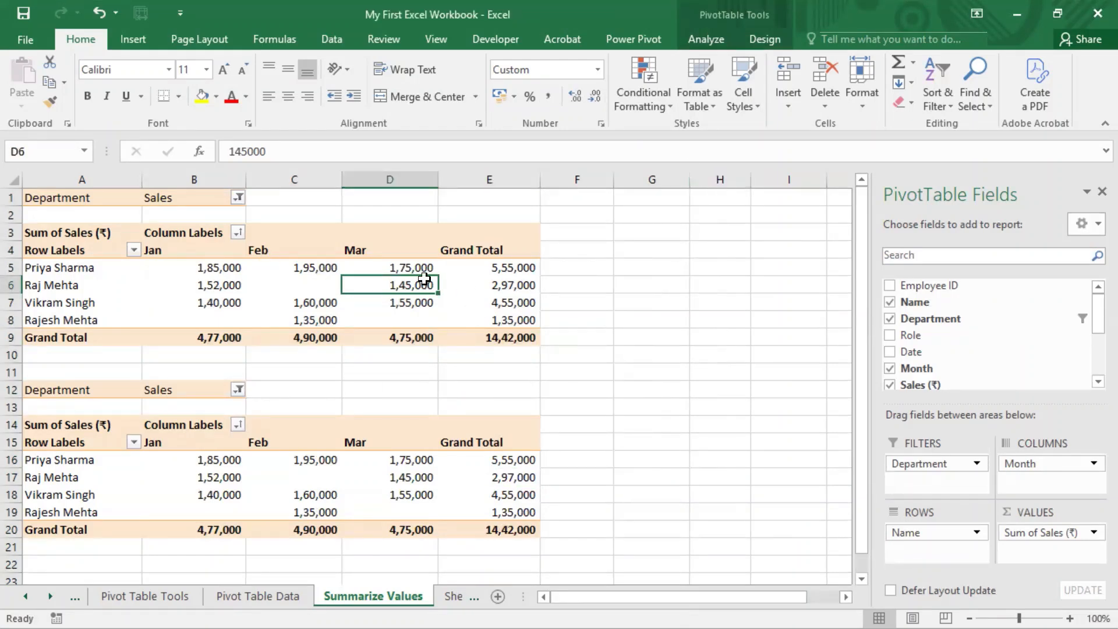
# Review the available calculation types for summarizing the upper pivot table's sales values, including the full list, without changing the setting.
pyautogui.rightClick(502, 266)
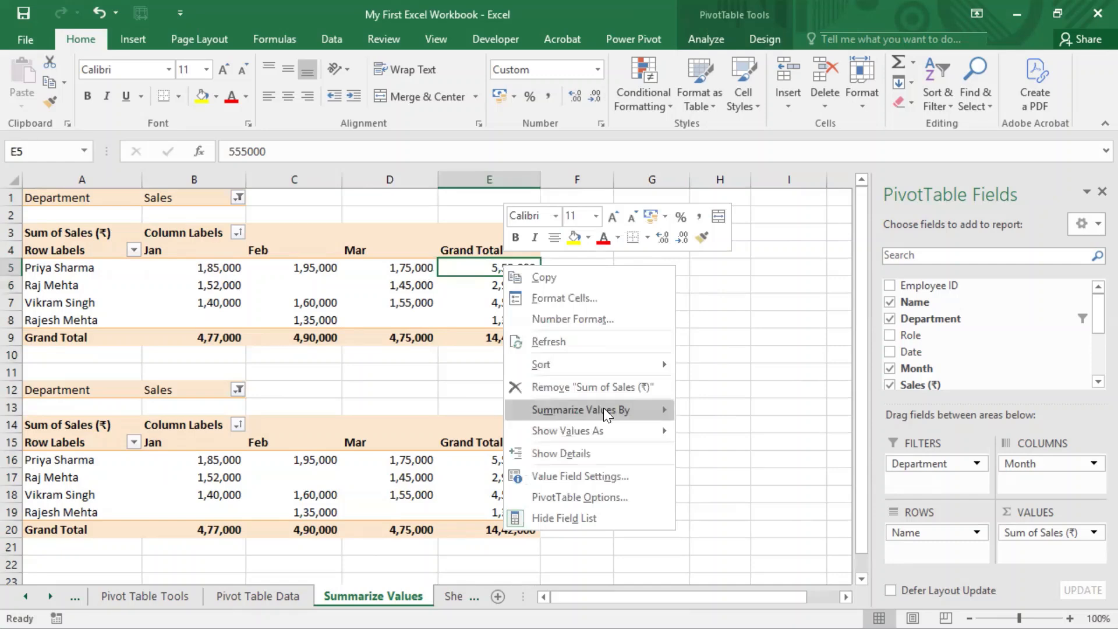
pyautogui.moveTo(606, 415)
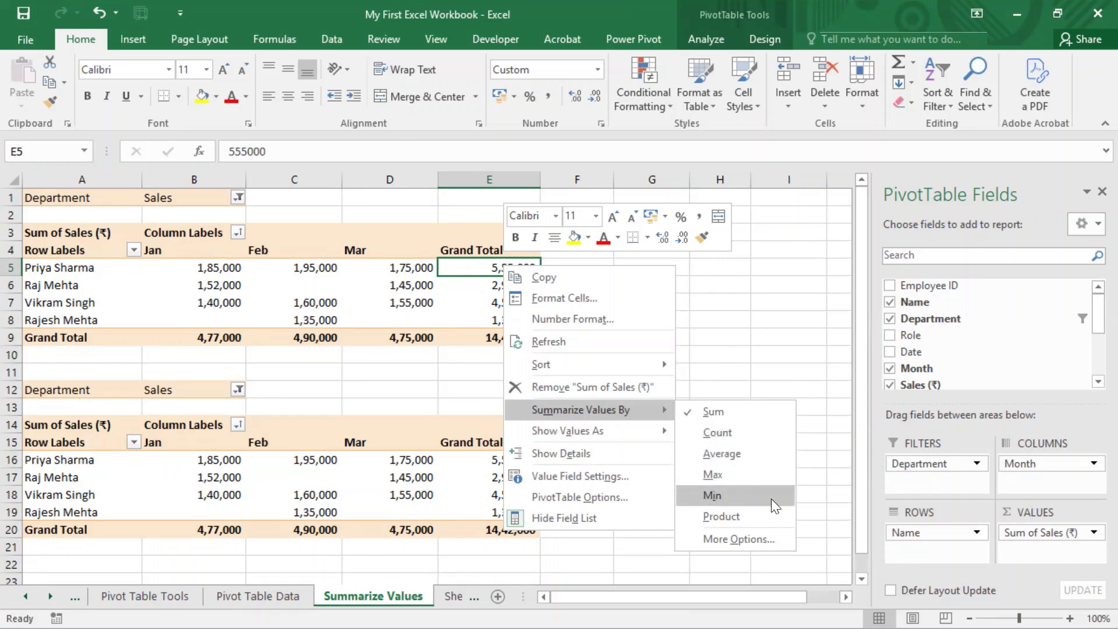
pyautogui.click(738, 539)
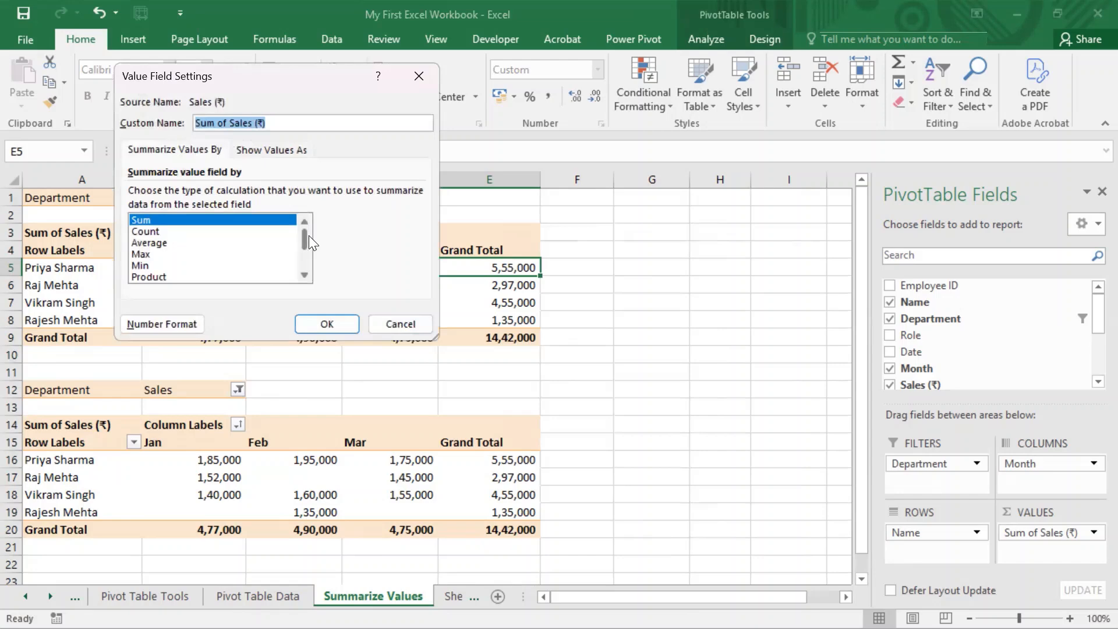
pyautogui.moveTo(304, 237); pyautogui.dragTo(305, 274)
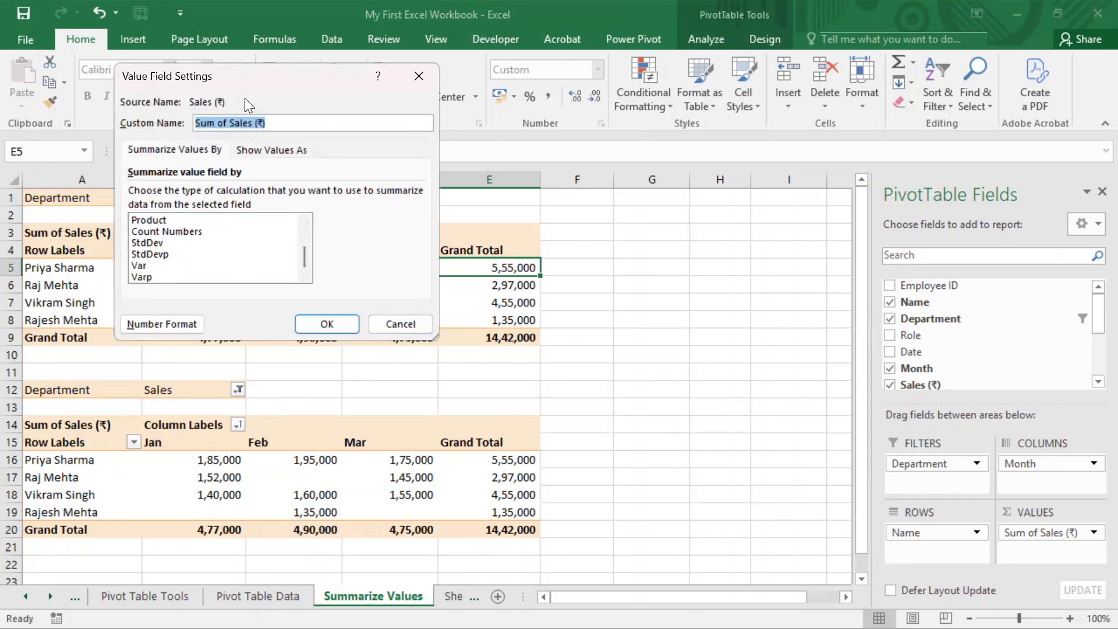
pyautogui.click(400, 322)
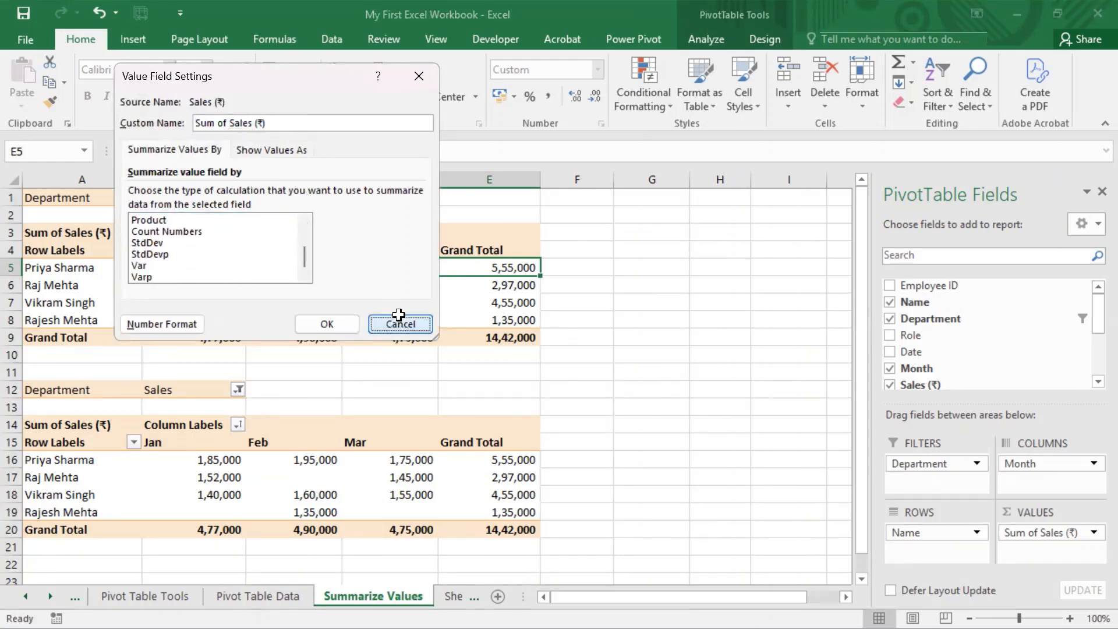
# Review the Show Values As options for the upper pivot table's sales values and their detailed settings, leaving them unchanged.
pyautogui.rightClick(511, 265)
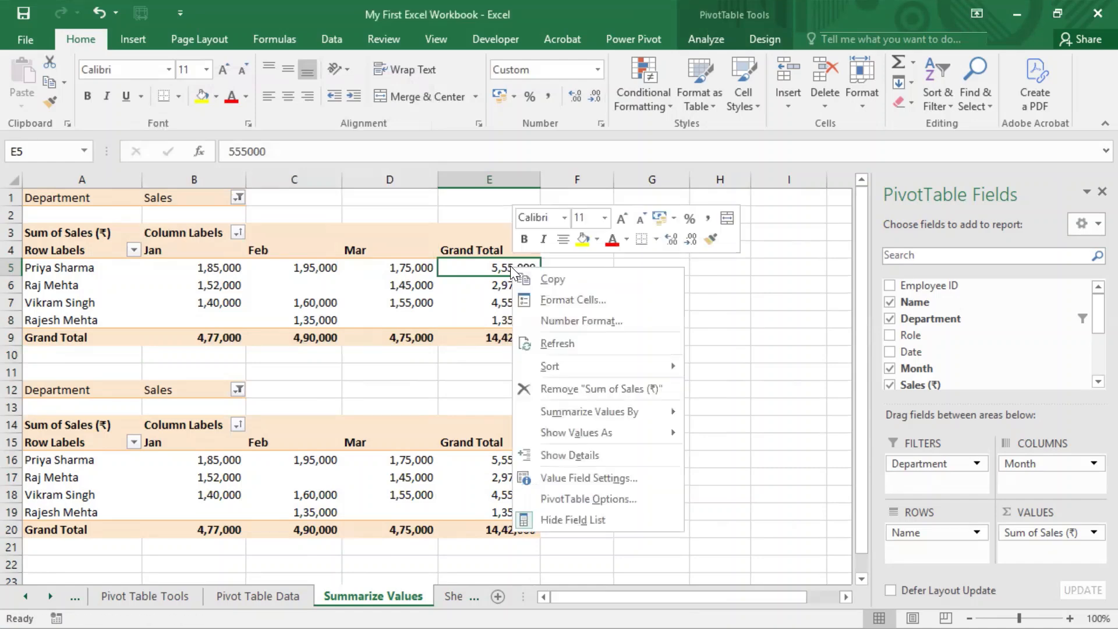
pyautogui.moveTo(593, 438)
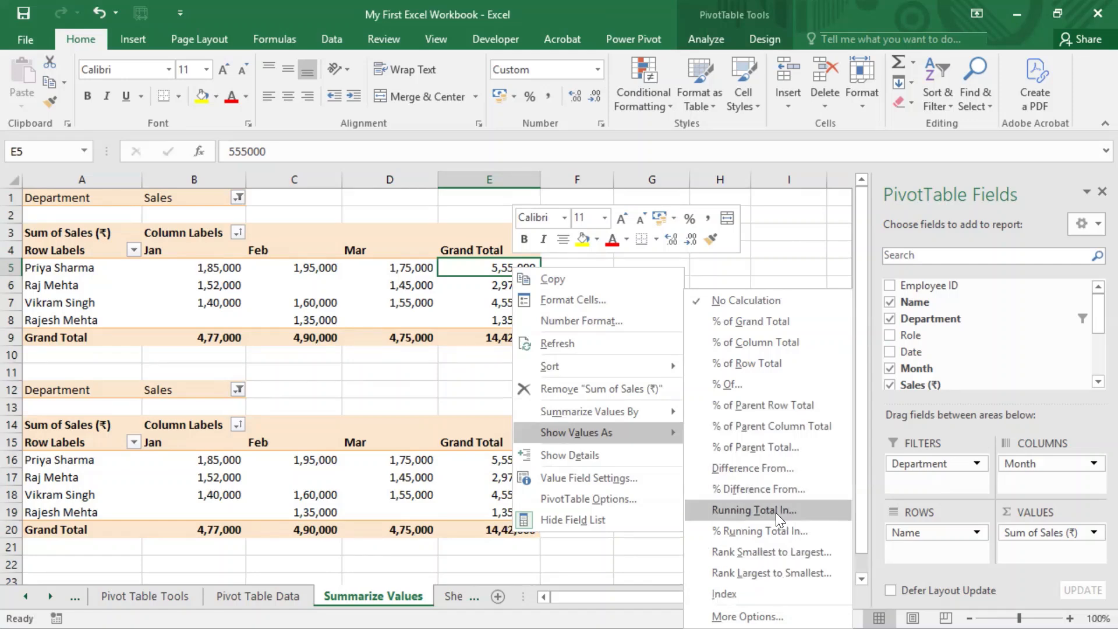
pyautogui.click(747, 616)
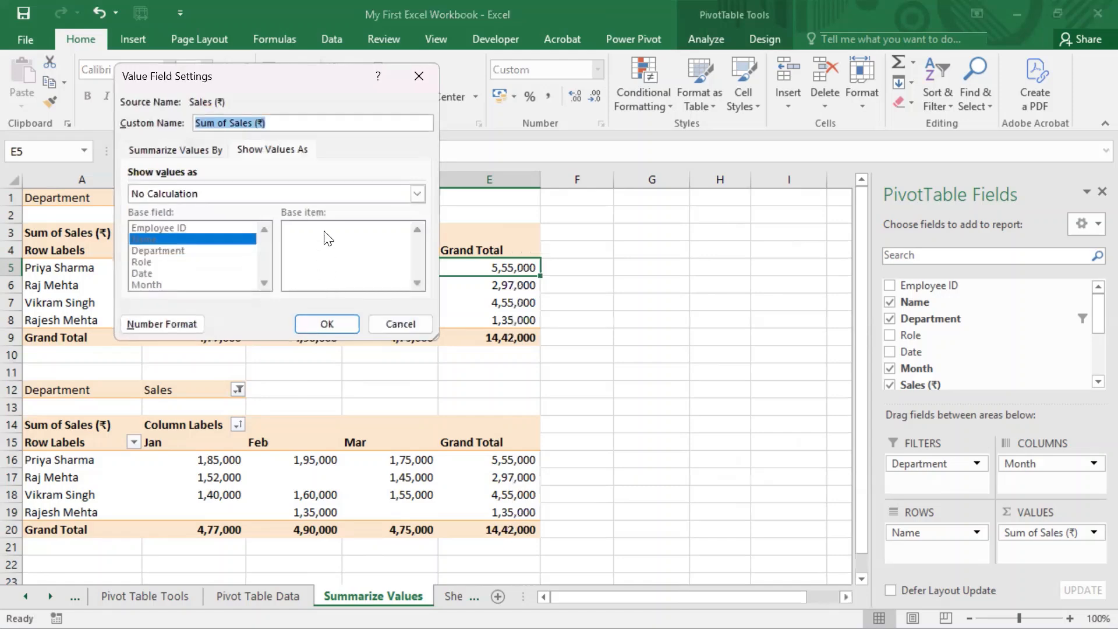
pyautogui.click(271, 152)
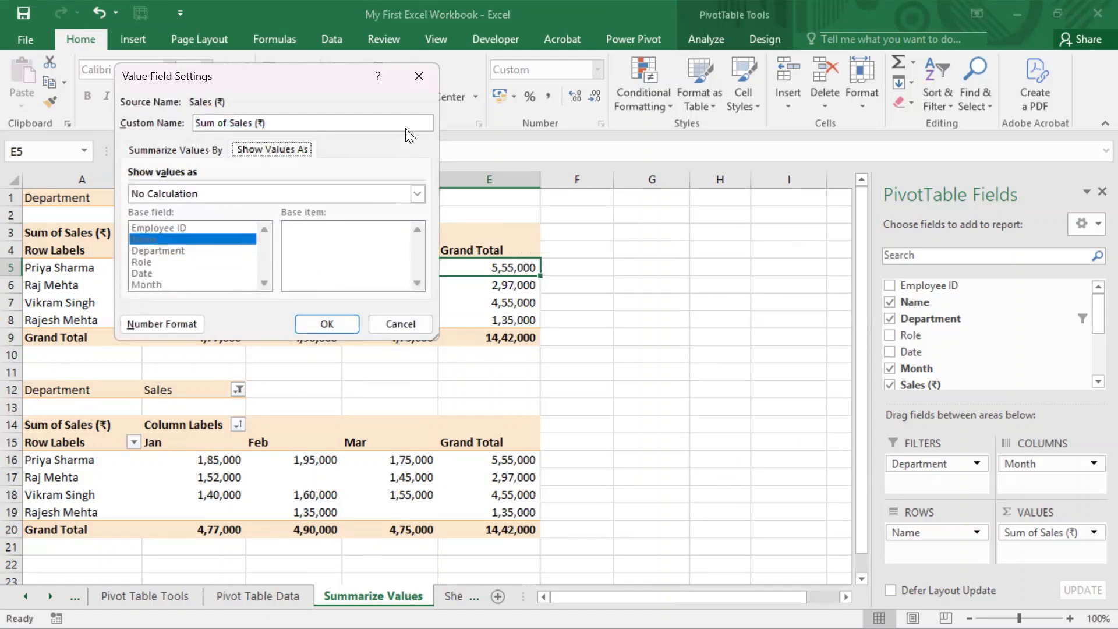
pyautogui.click(398, 323)
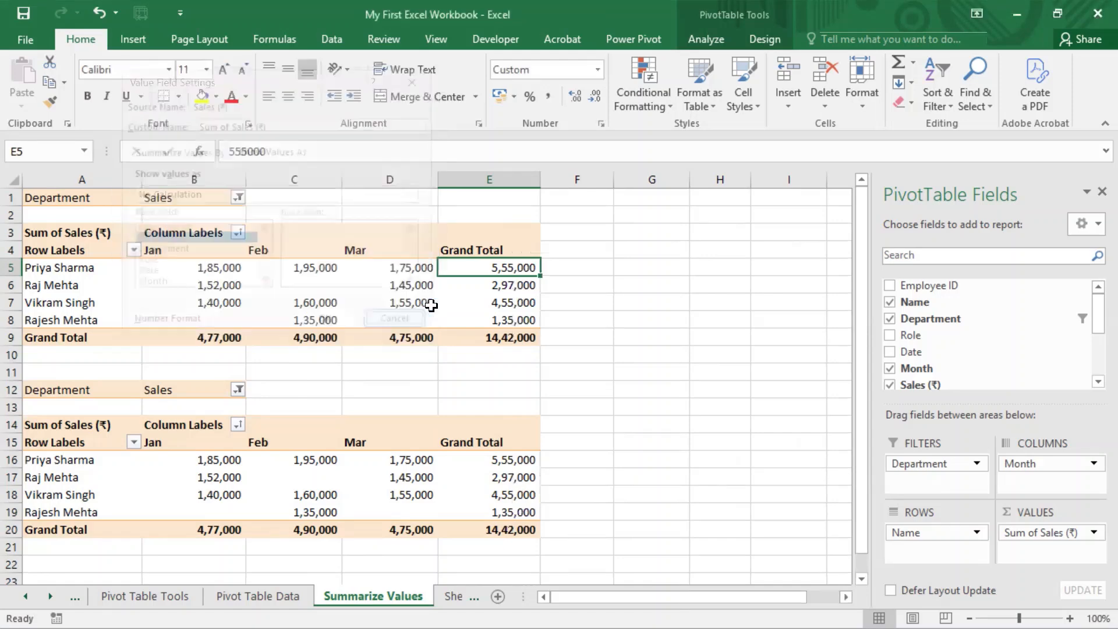
# Open the value field settings of Sum of Sales (₹) for the upper pivot table.
pyautogui.click(653, 318)
pyautogui.click(496, 289)
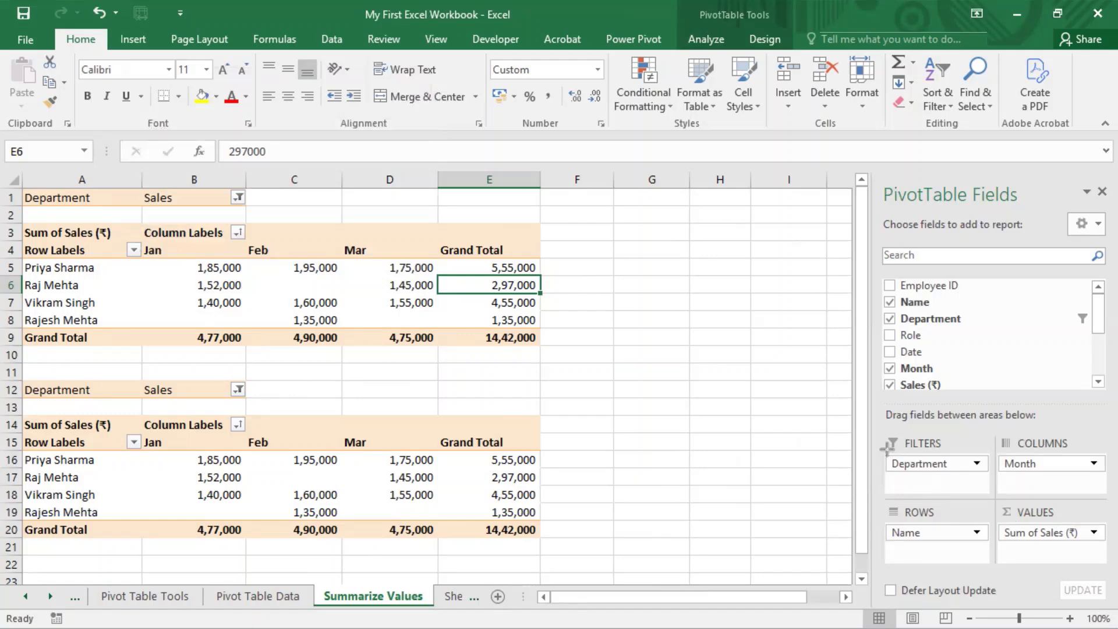
pyautogui.hotkey('ctrl', '2')
pyautogui.moveTo(998, 502); pyautogui.dragTo(1100, 579)
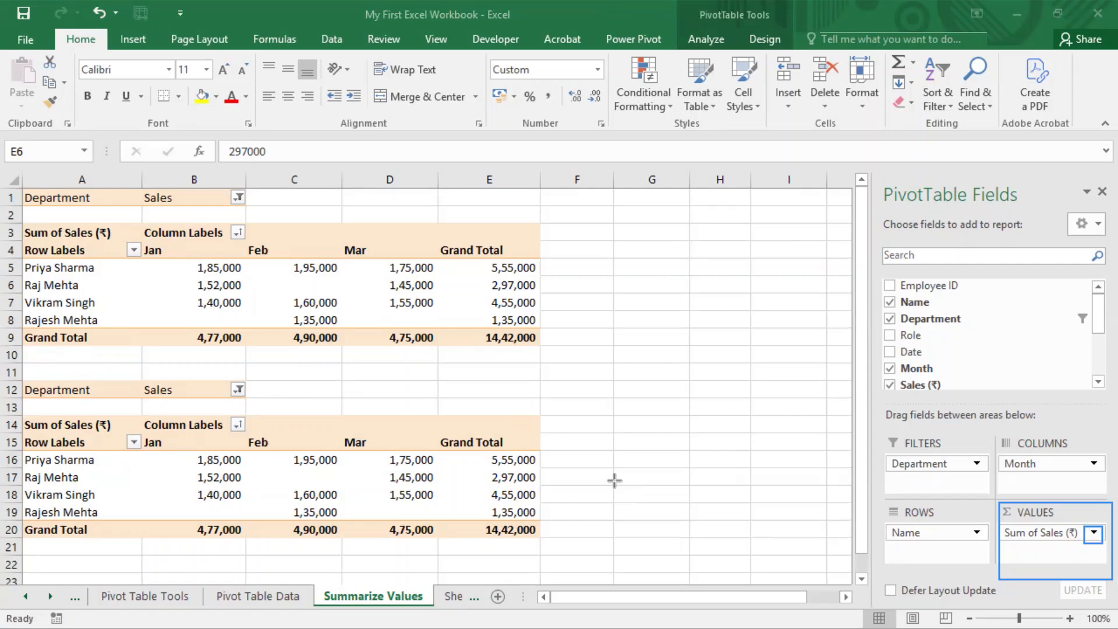
pyautogui.click(1093, 531)
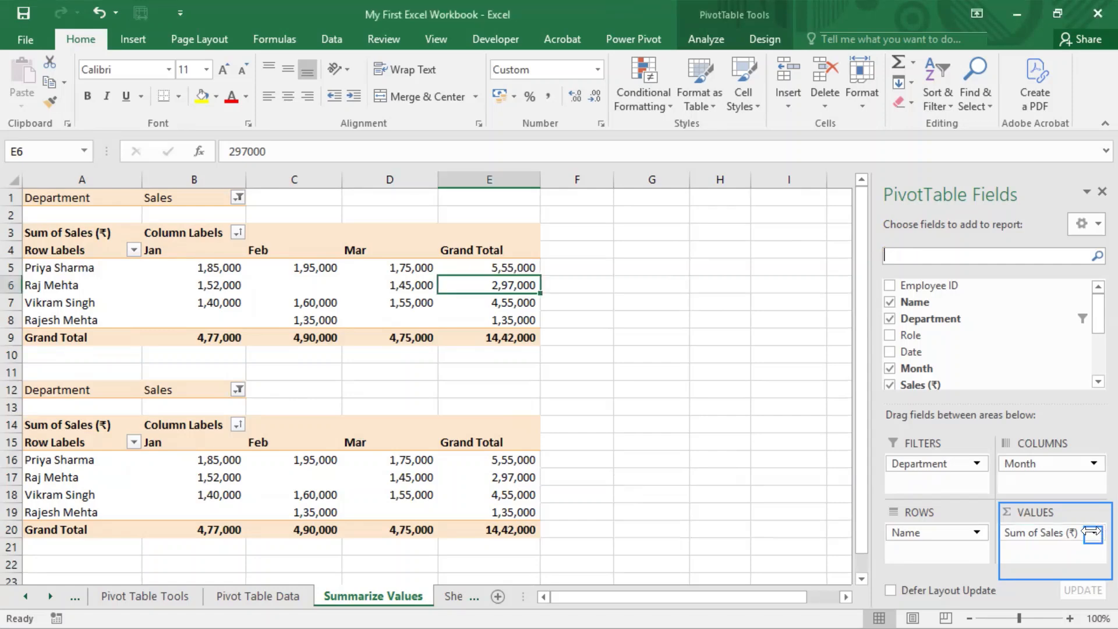
pyautogui.click(1092, 531)
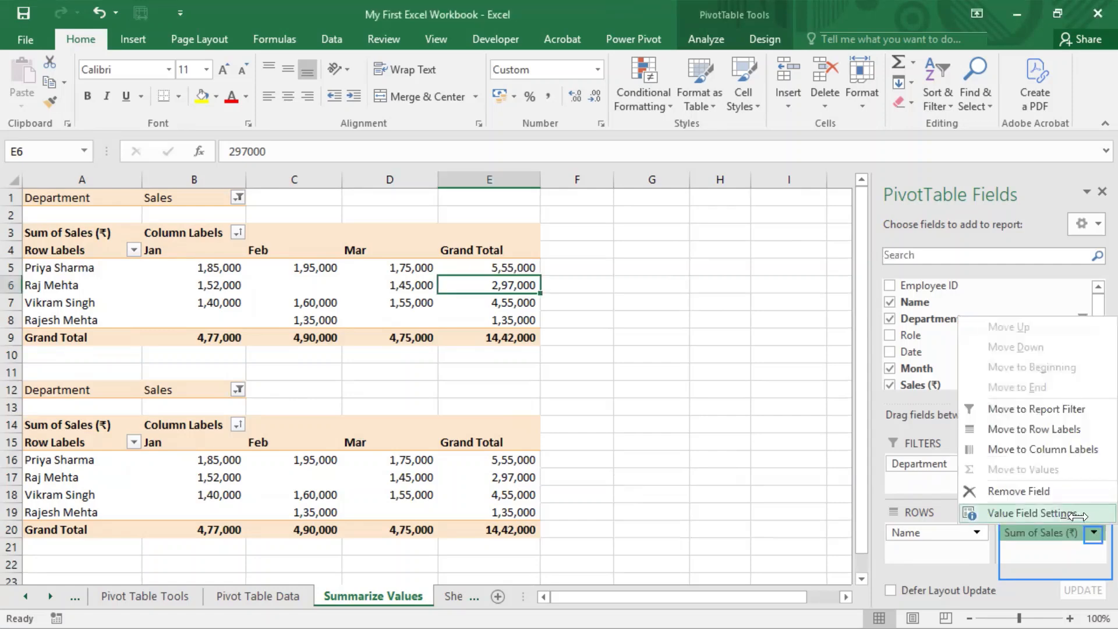
pyautogui.click(1025, 512)
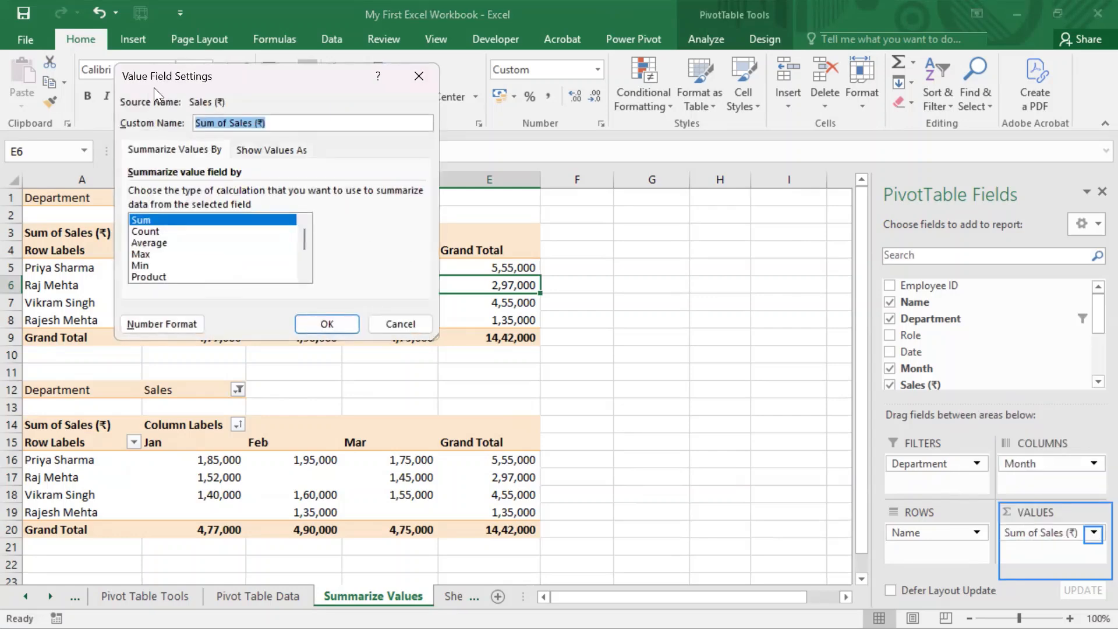
# Compare the Summarize Values By and Show Values As settings, check the list of Show Values As calculations, and cancel without changes.
pyautogui.moveTo(289, 91); pyautogui.dragTo(433, 136)
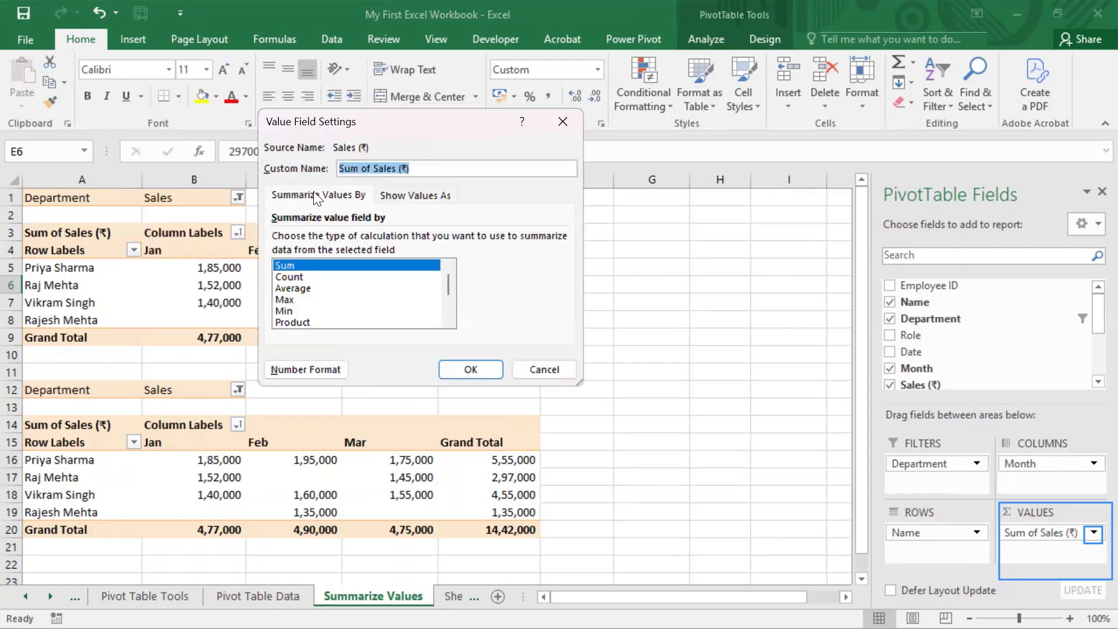
pyautogui.click(421, 194)
pyautogui.click(318, 193)
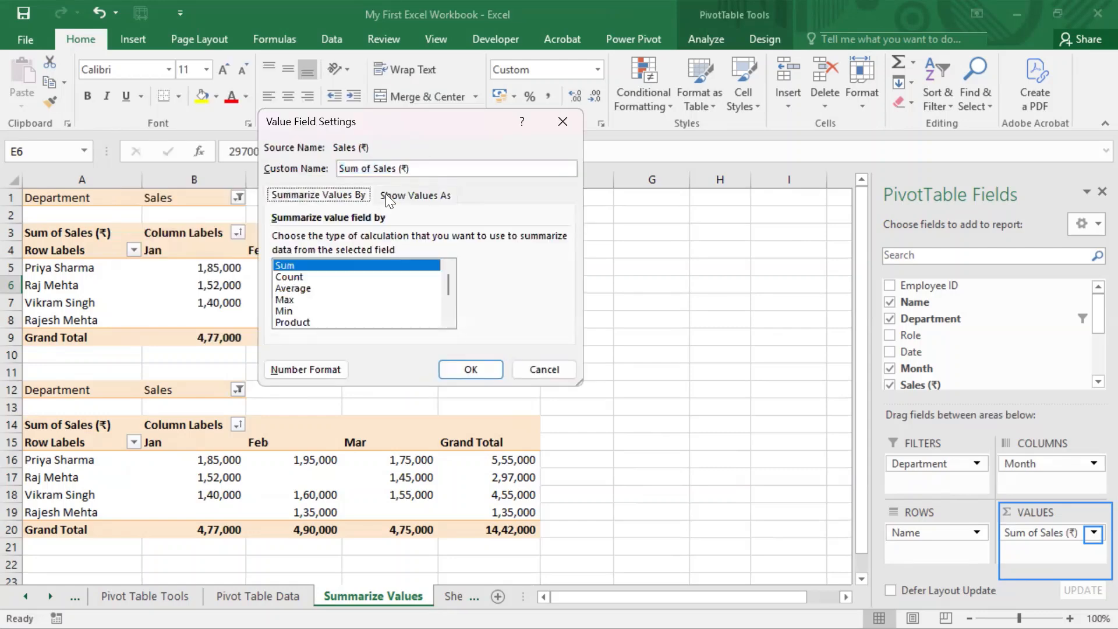
pyautogui.click(406, 193)
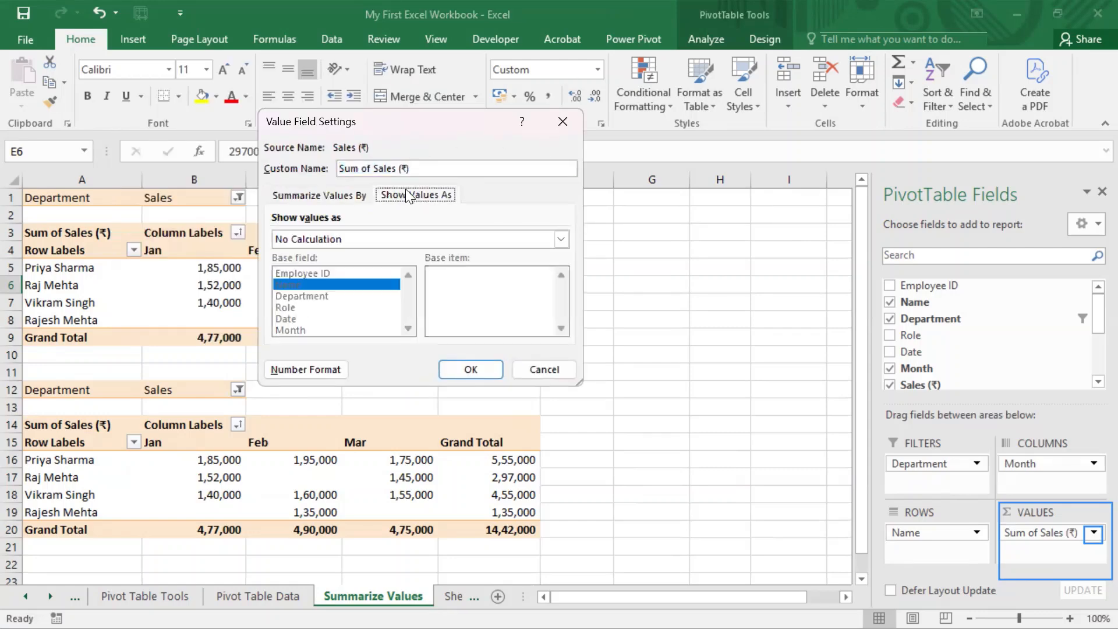
pyautogui.click(319, 195)
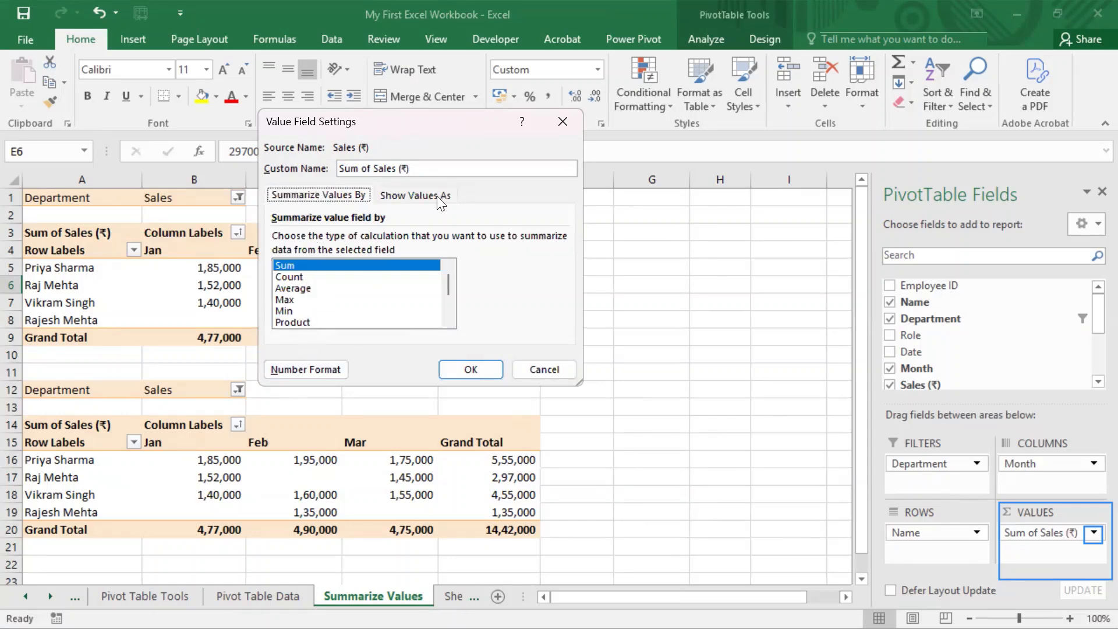
pyautogui.click(411, 200)
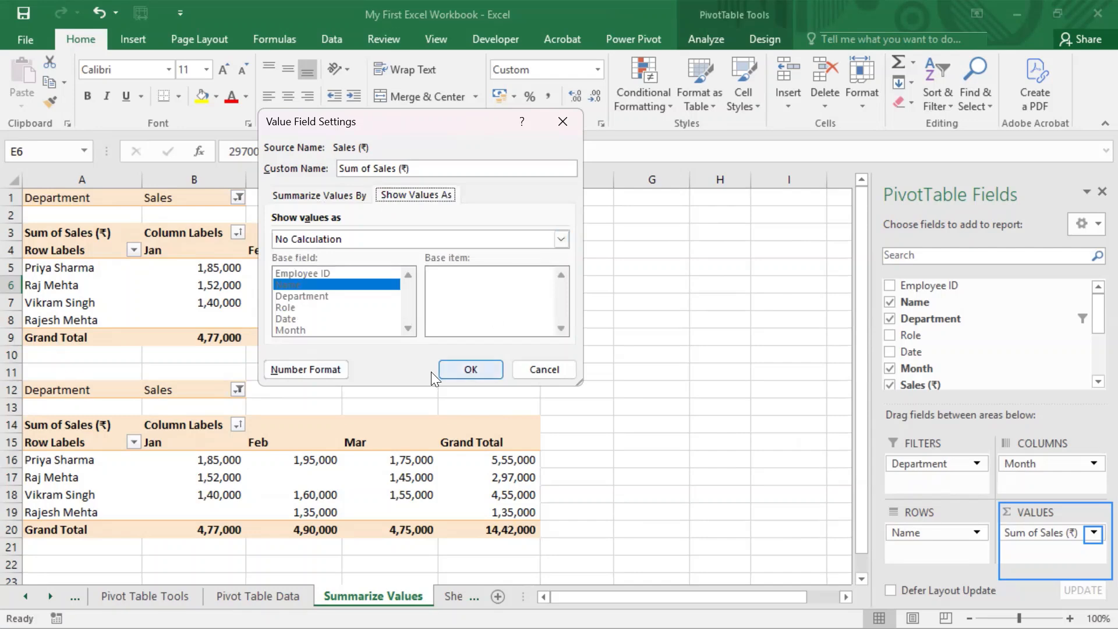
pyautogui.click(493, 239)
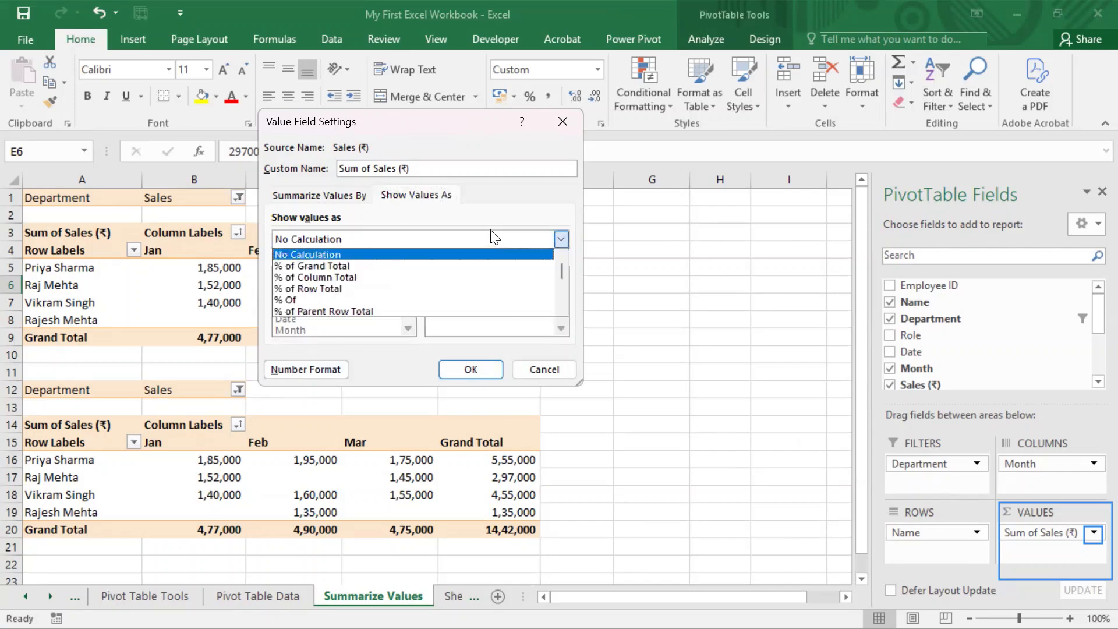
pyautogui.click(518, 216)
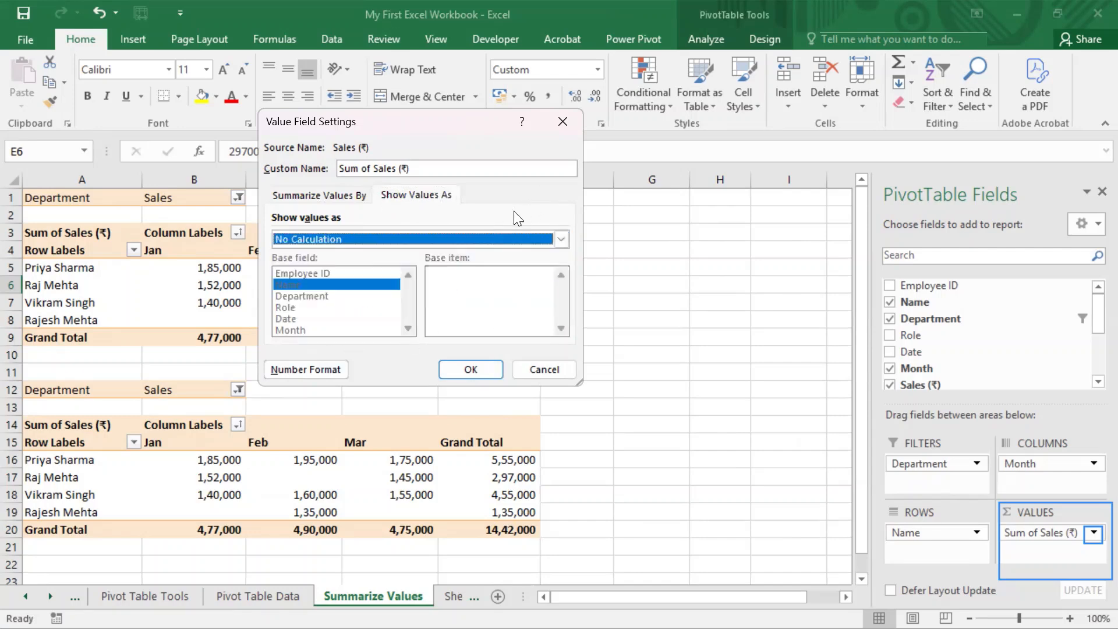
pyautogui.click(548, 369)
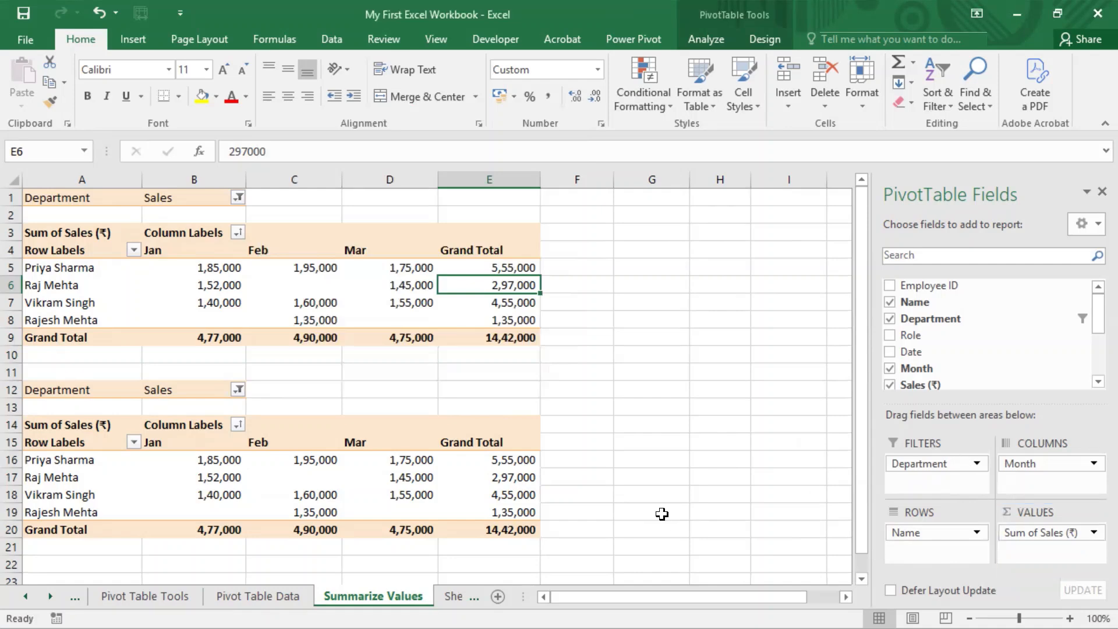
pyautogui.moveTo(93, 395); pyautogui.dragTo(508, 527)
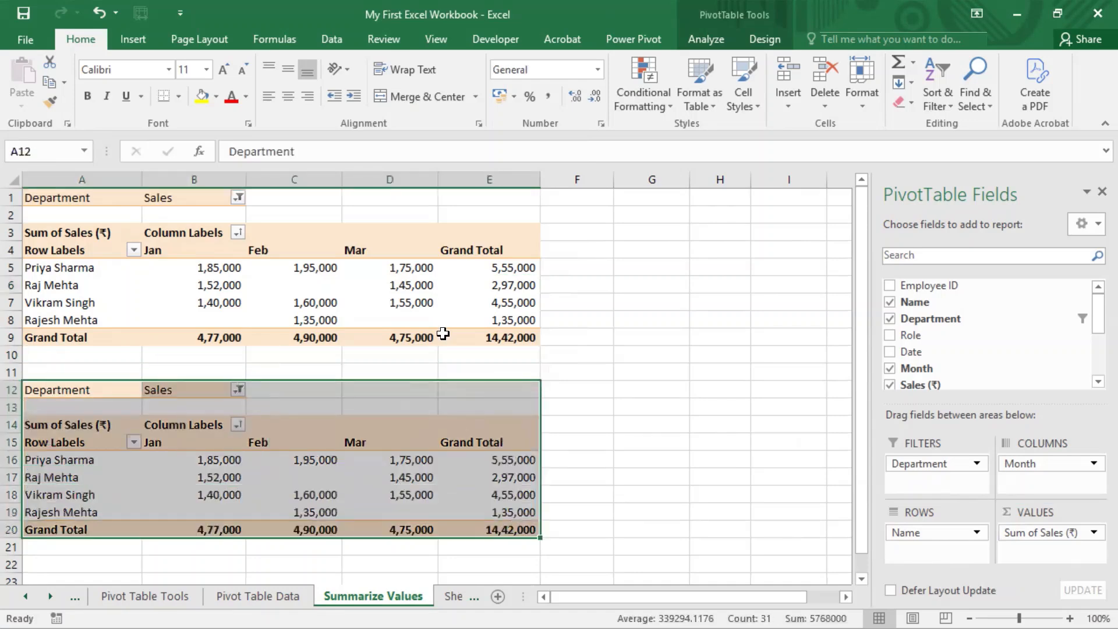
pyautogui.click(497, 266)
pyautogui.click(402, 270)
pyautogui.rightClick(394, 273)
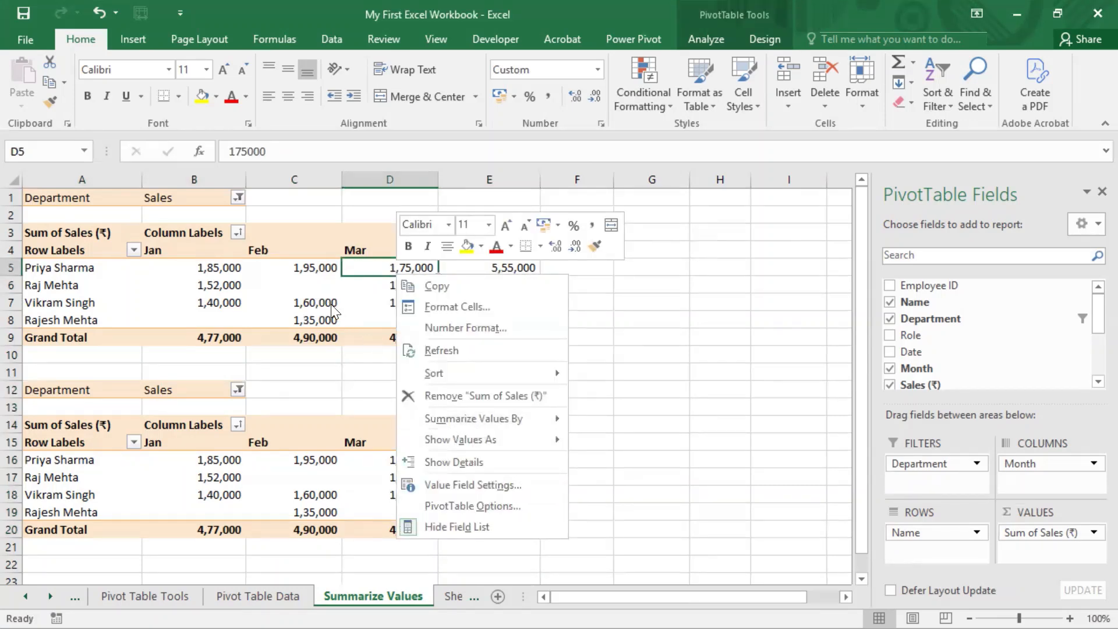
pyautogui.rightClick(319, 274)
pyautogui.rightClick(509, 279)
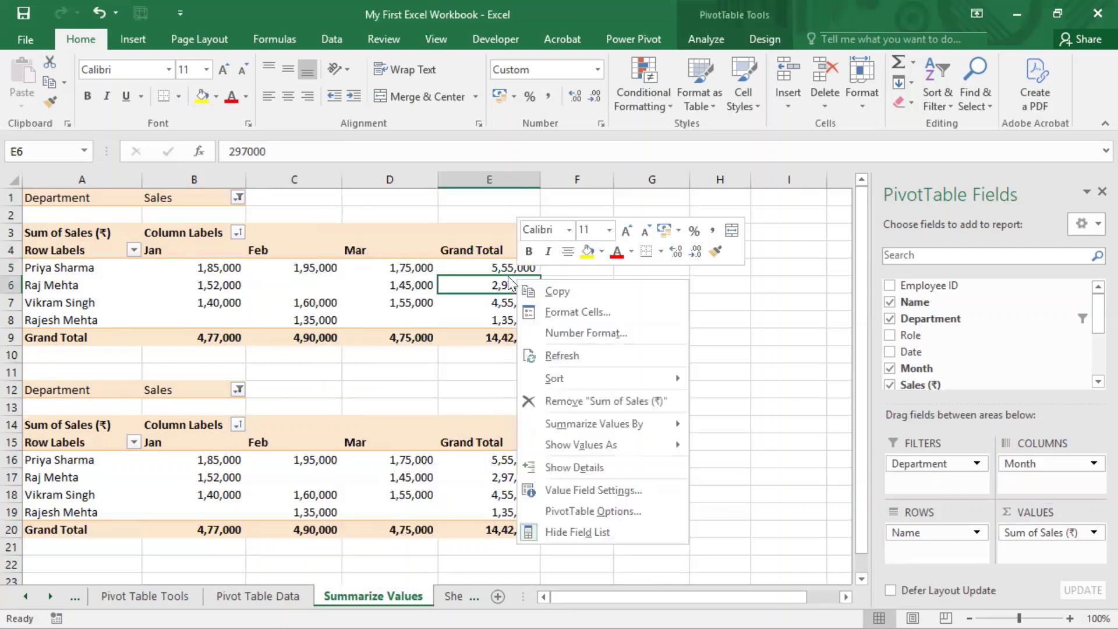
pyautogui.click(506, 281)
pyautogui.rightClick(408, 267)
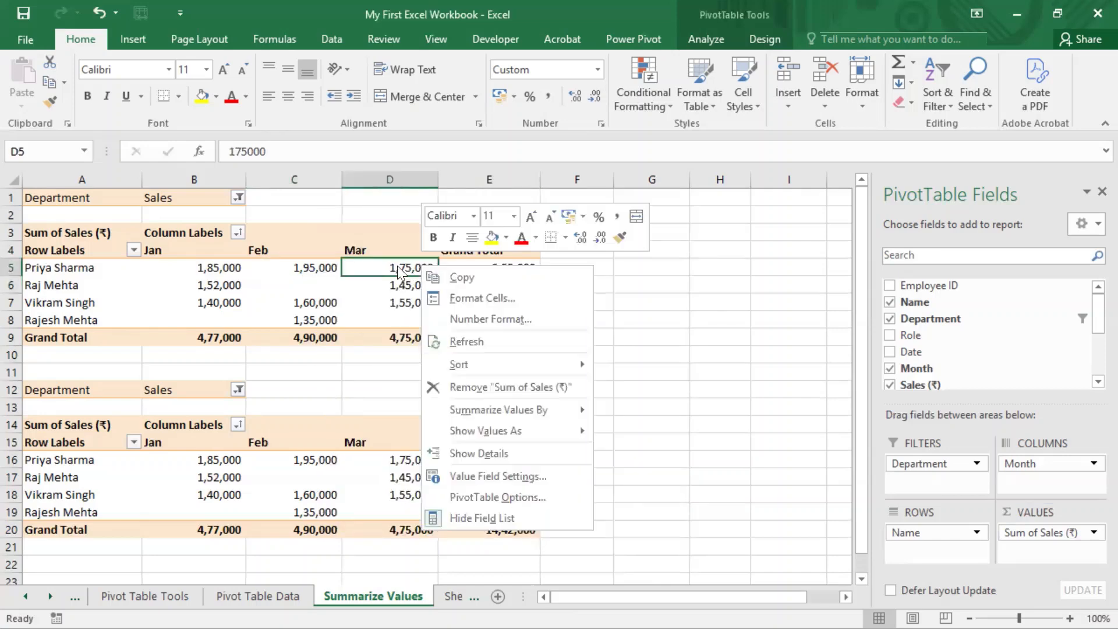
pyautogui.click(399, 268)
# Summarize the sales values of the upper pivot table by Count.
pyautogui.rightClick(400, 268)
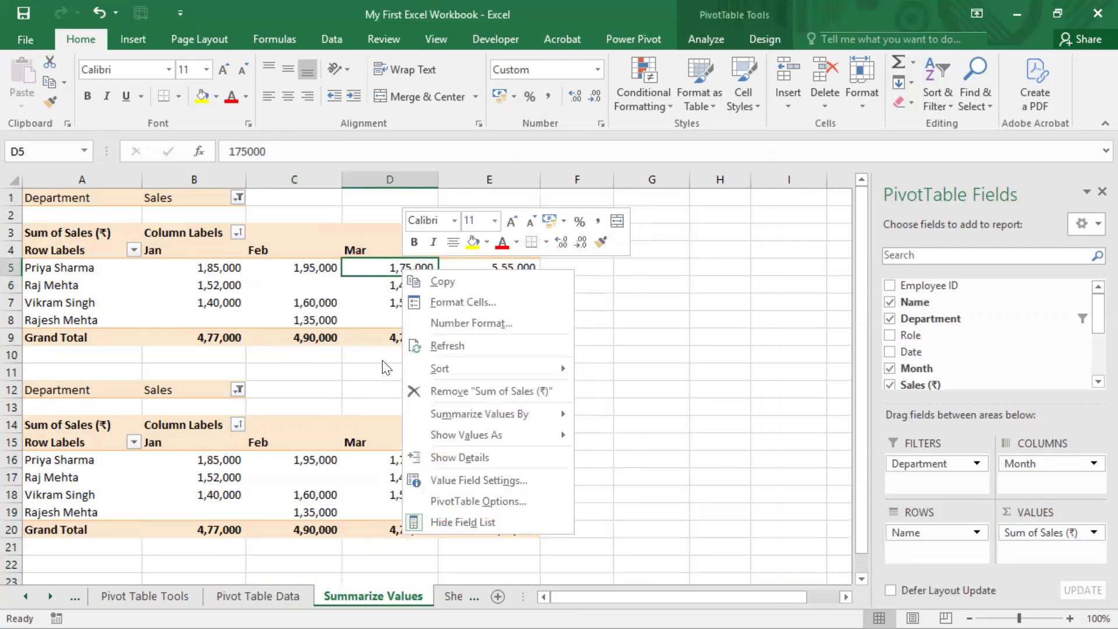
pyautogui.moveTo(493, 416)
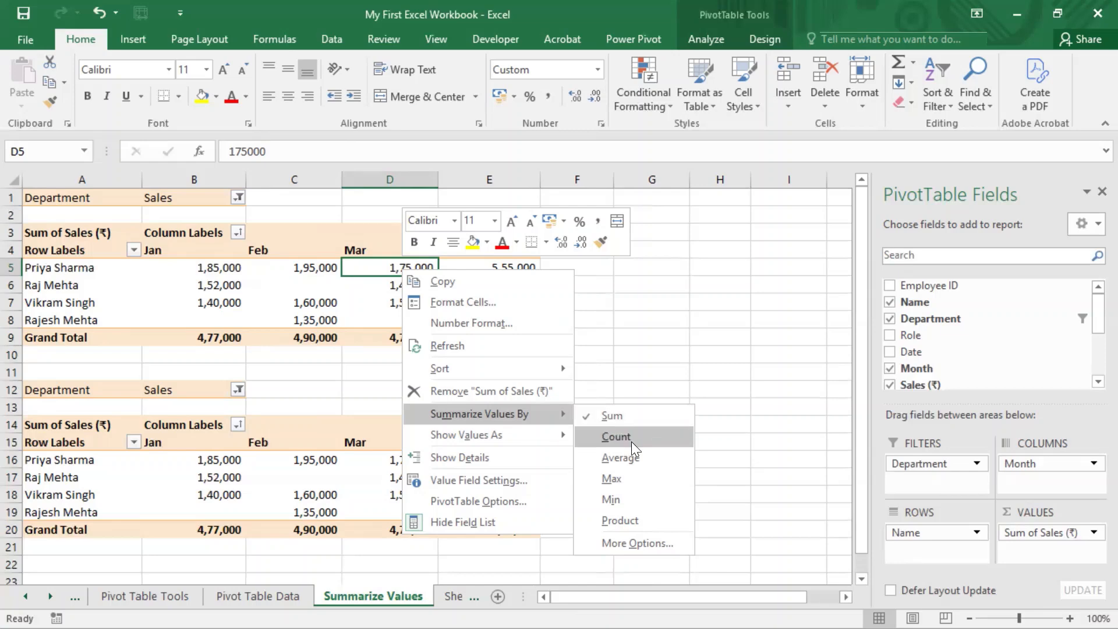
pyautogui.click(615, 437)
# Examine the upper pivot table's counts per employee and month, and check them against the source records on the Pivot Table Data sheet.
pyautogui.click(507, 268)
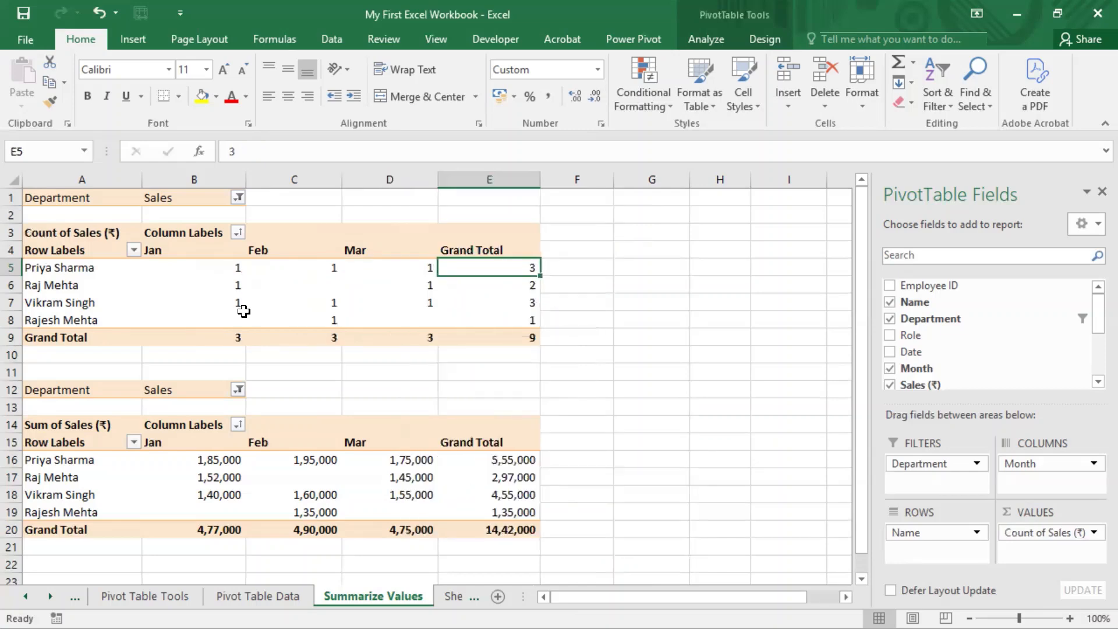
pyautogui.moveTo(236, 283); pyautogui.dragTo(305, 285)
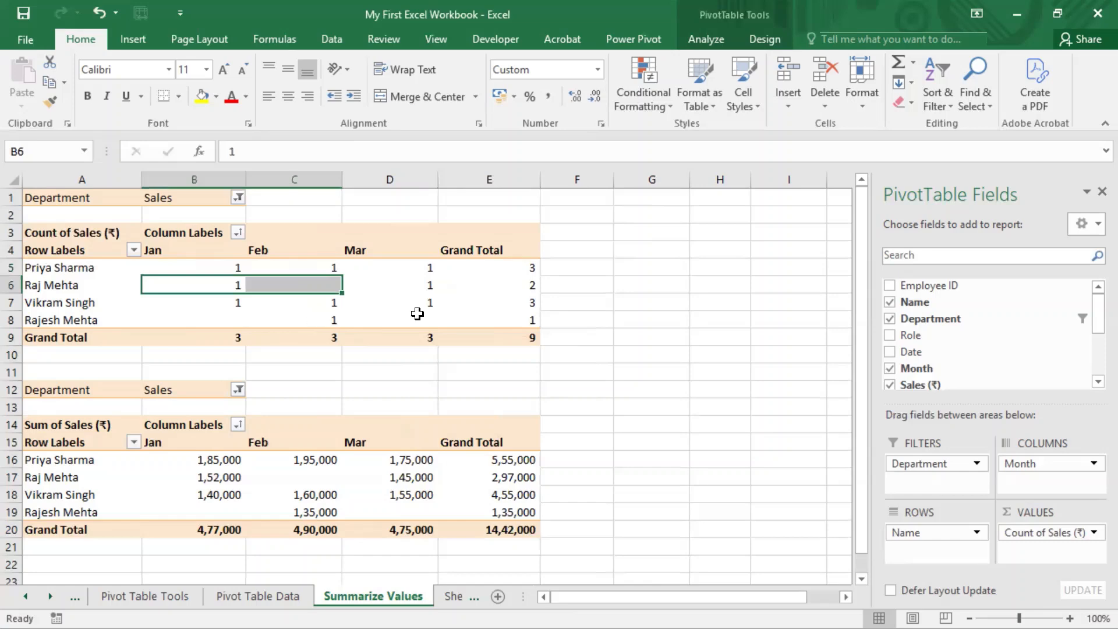
pyautogui.click(533, 317)
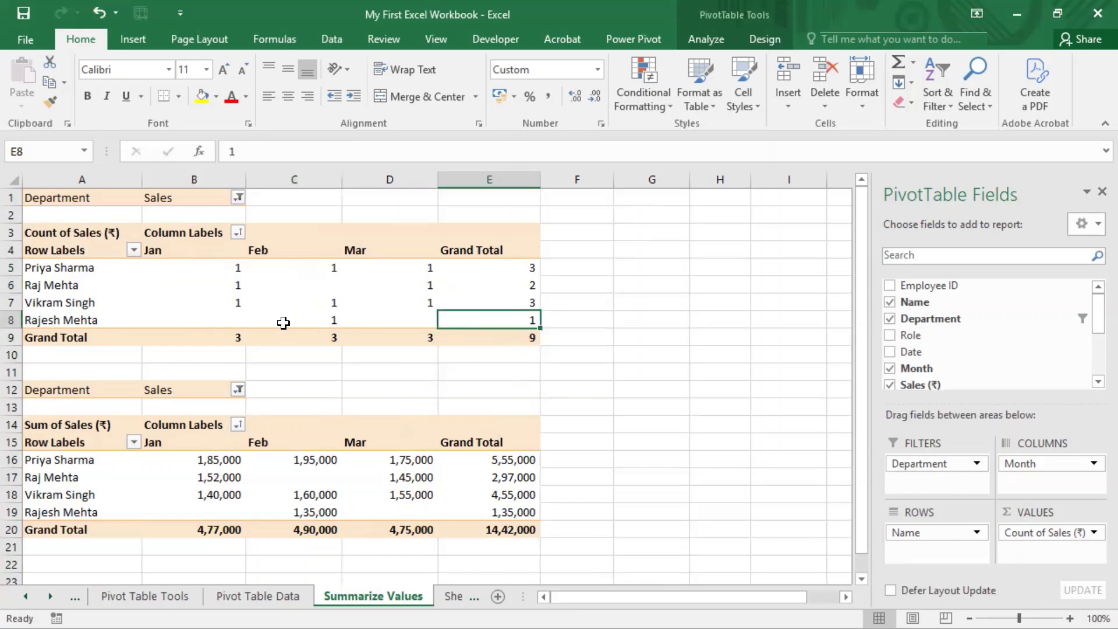
pyautogui.moveTo(317, 311)
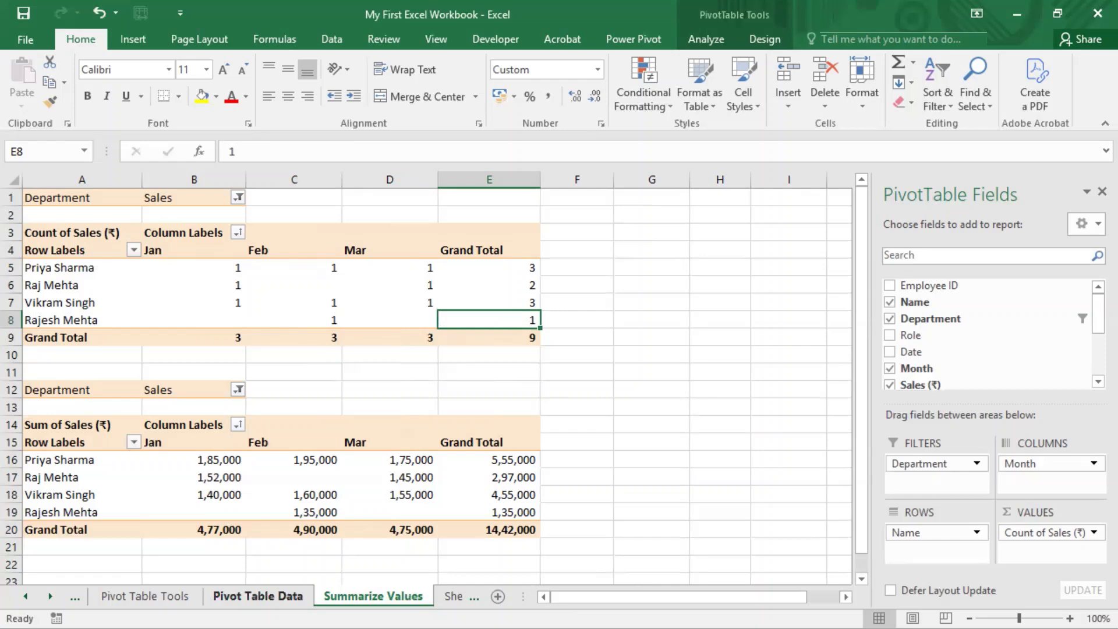
pyautogui.click(258, 596)
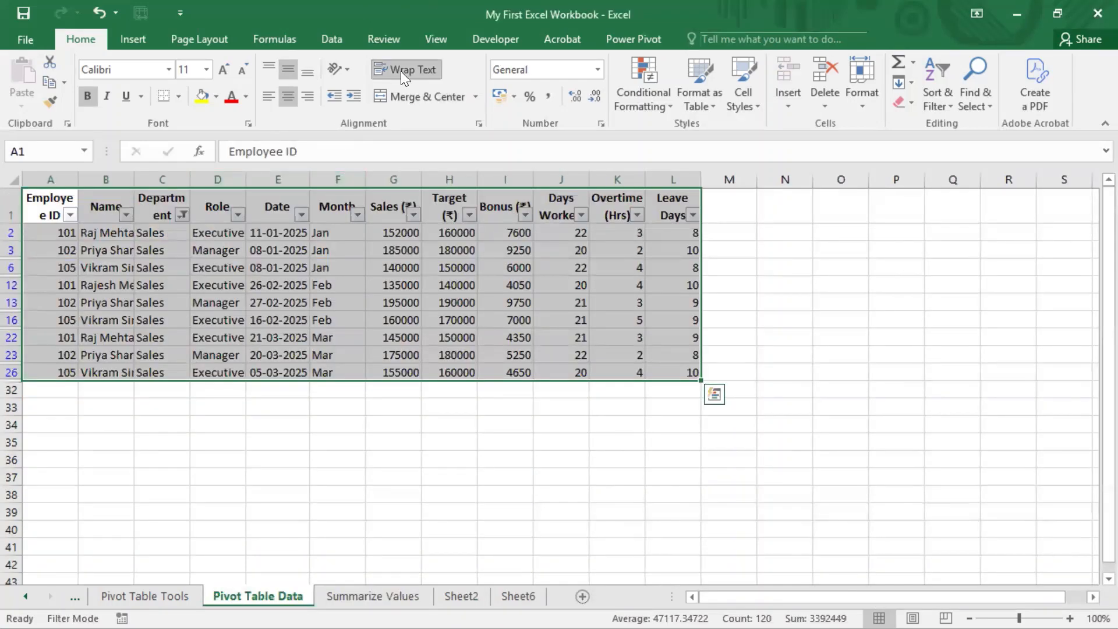
pyautogui.click(436, 207)
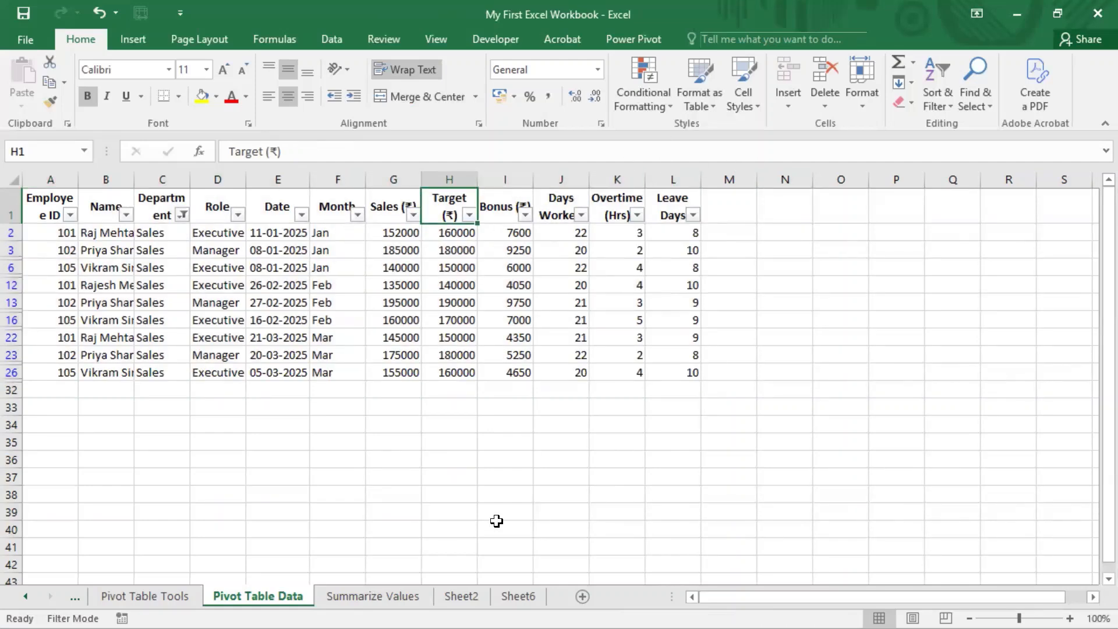
# Summarize the upper pivot table's sales values by Average on the Summarize Values sheet and compare its grand total with the lower table's.
pyautogui.click(372, 595)
pyautogui.rightClick(467, 289)
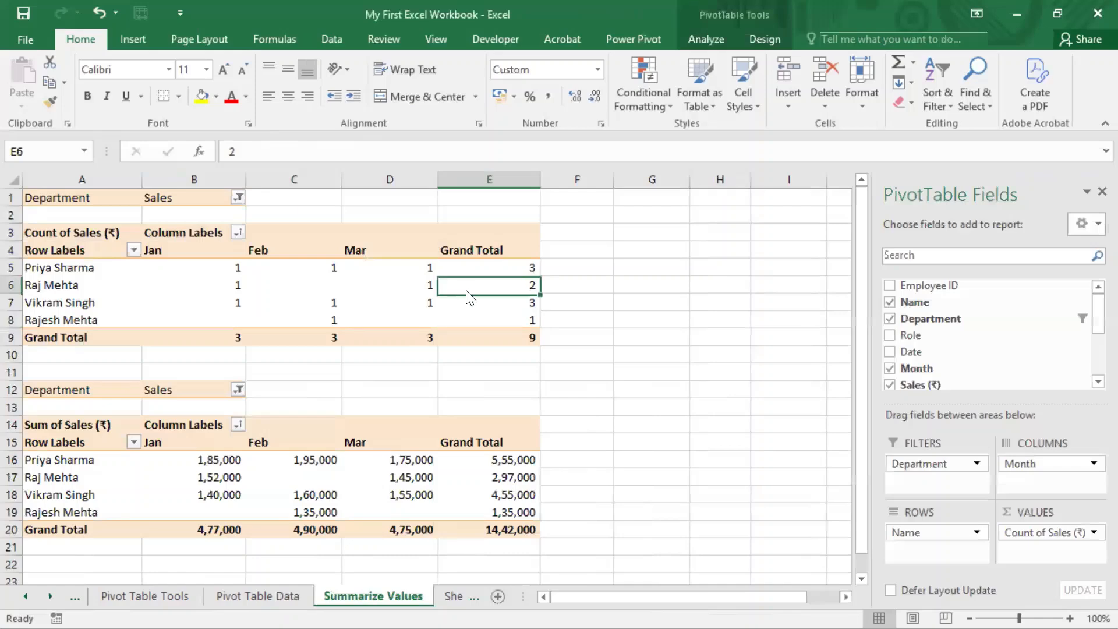
pyautogui.moveTo(553, 435)
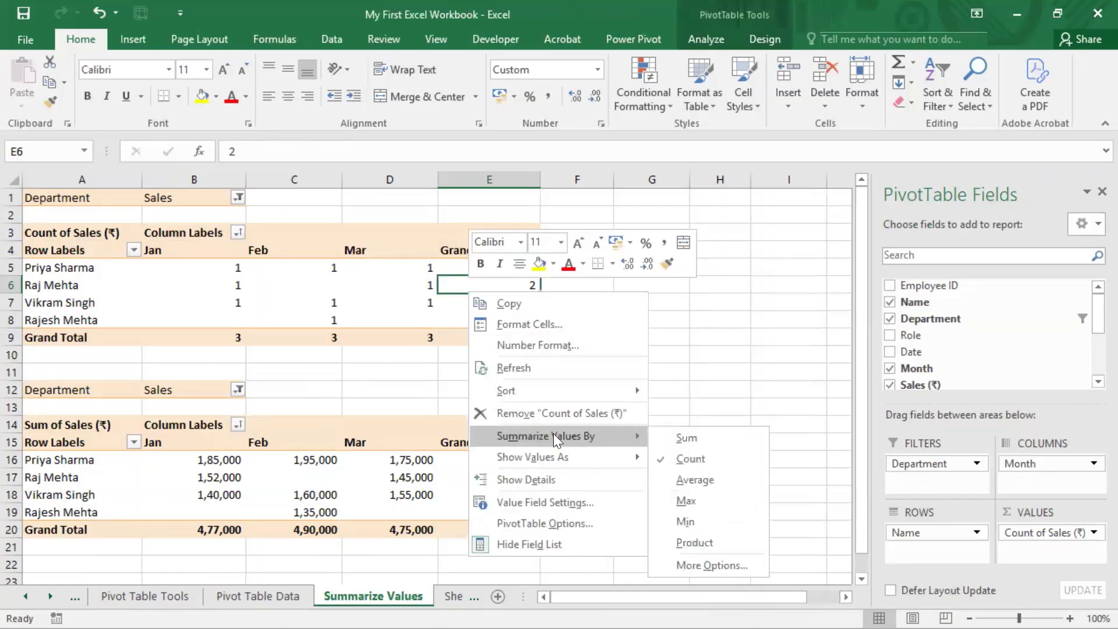
pyautogui.click(689, 478)
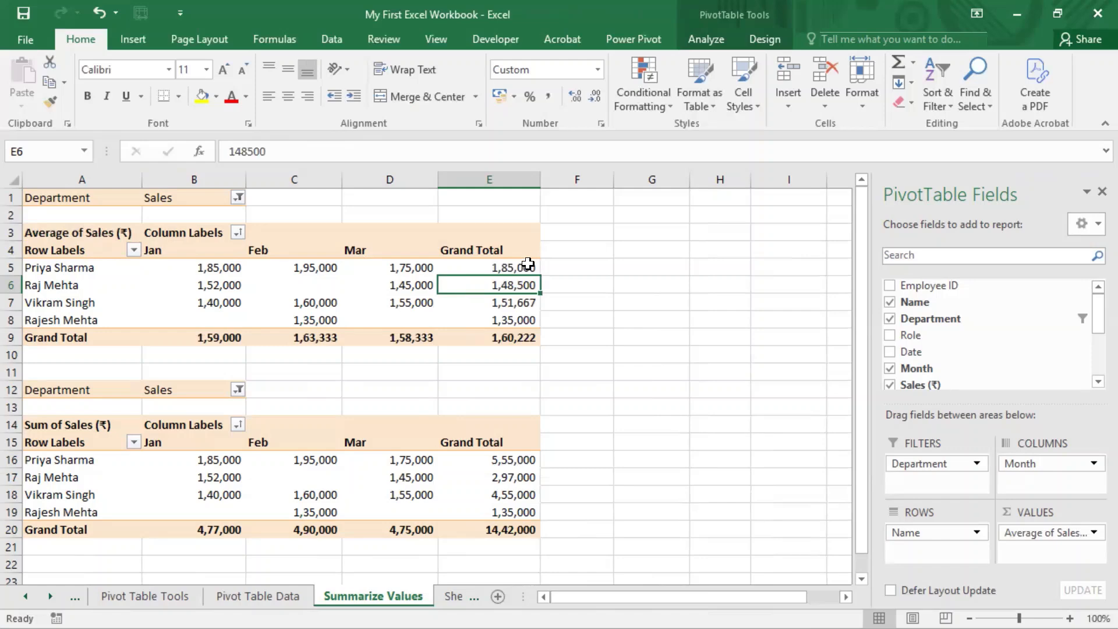
pyautogui.click(527, 339)
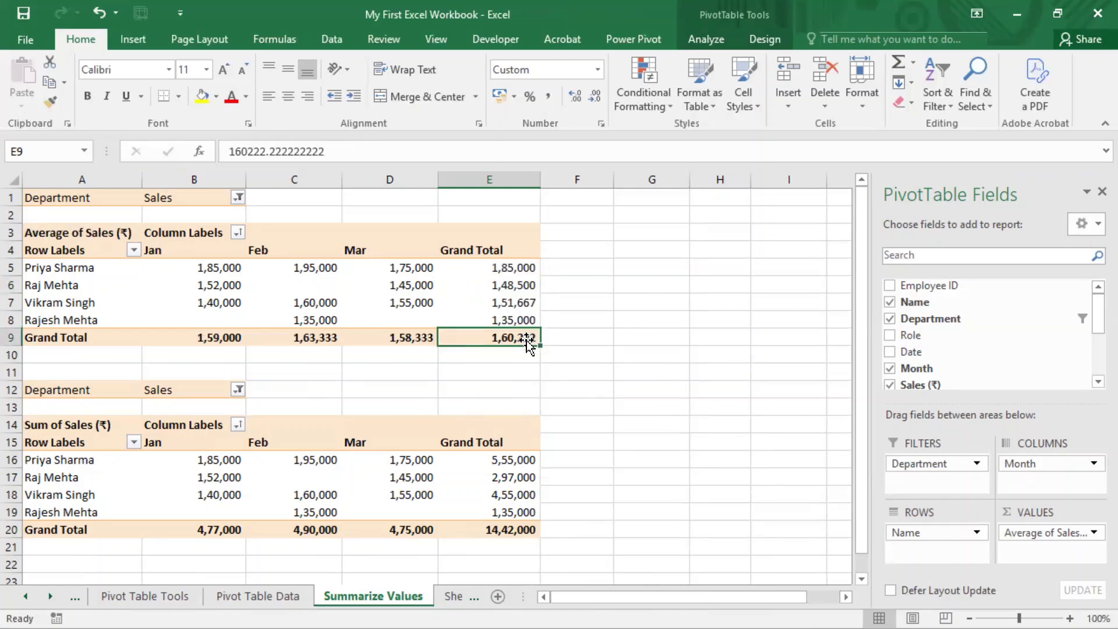
pyautogui.click(515, 531)
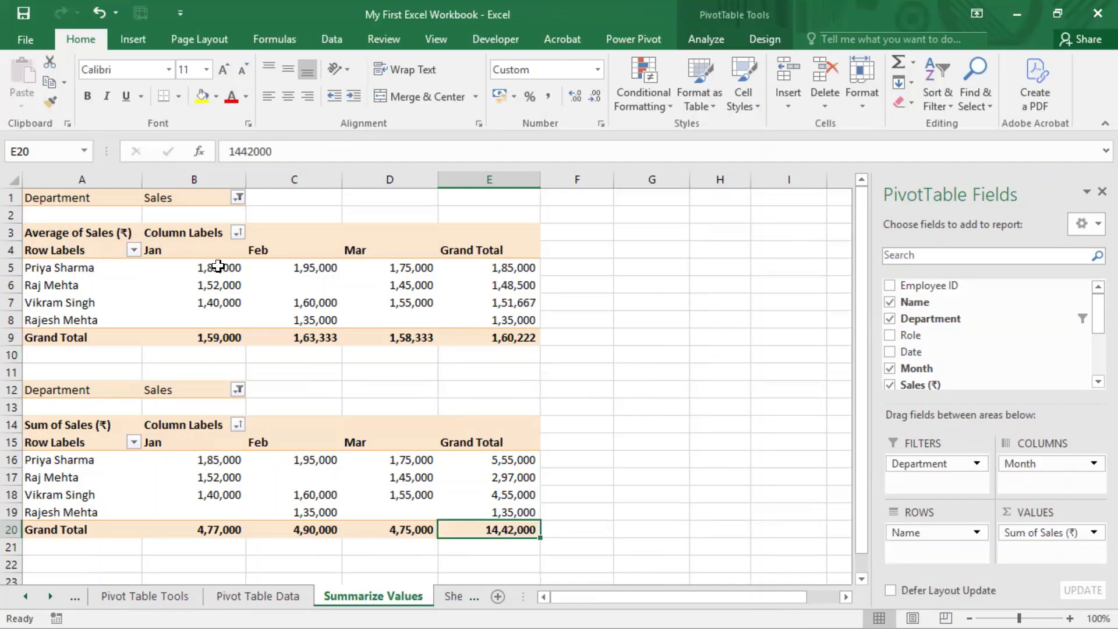
# Calculate the first employee's January to March average in cell G5 with =AVERAGE(B5:D5) to check the pivot table's grand total.
pyautogui.moveTo(220, 267); pyautogui.dragTo(433, 267)
pyautogui.moveTo(485, 263)
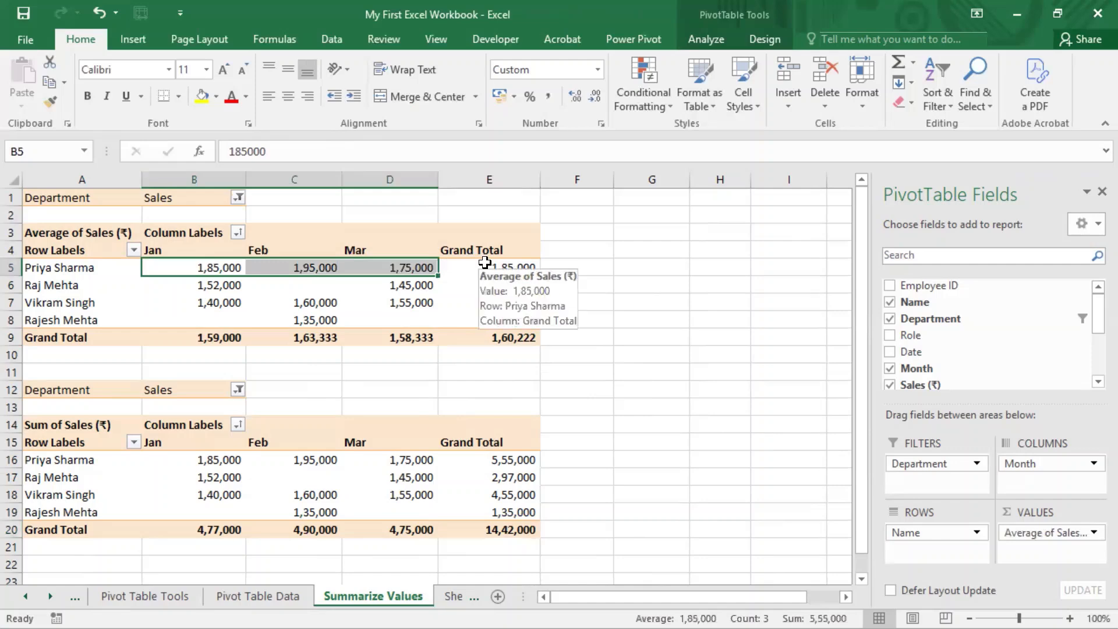
pyautogui.click(641, 272)
pyautogui.write('=a')
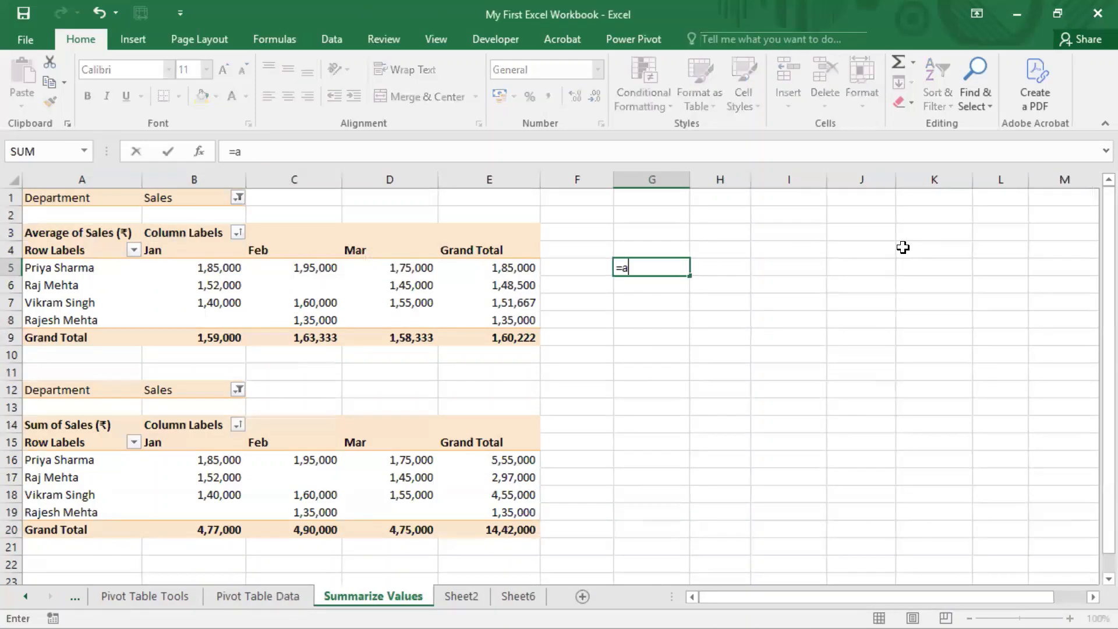
pyautogui.write('ver')
pyautogui.press('Tab')
pyautogui.press('Left')
pyautogui.press('Left')
pyautogui.press('Left')
pyautogui.press('Left')
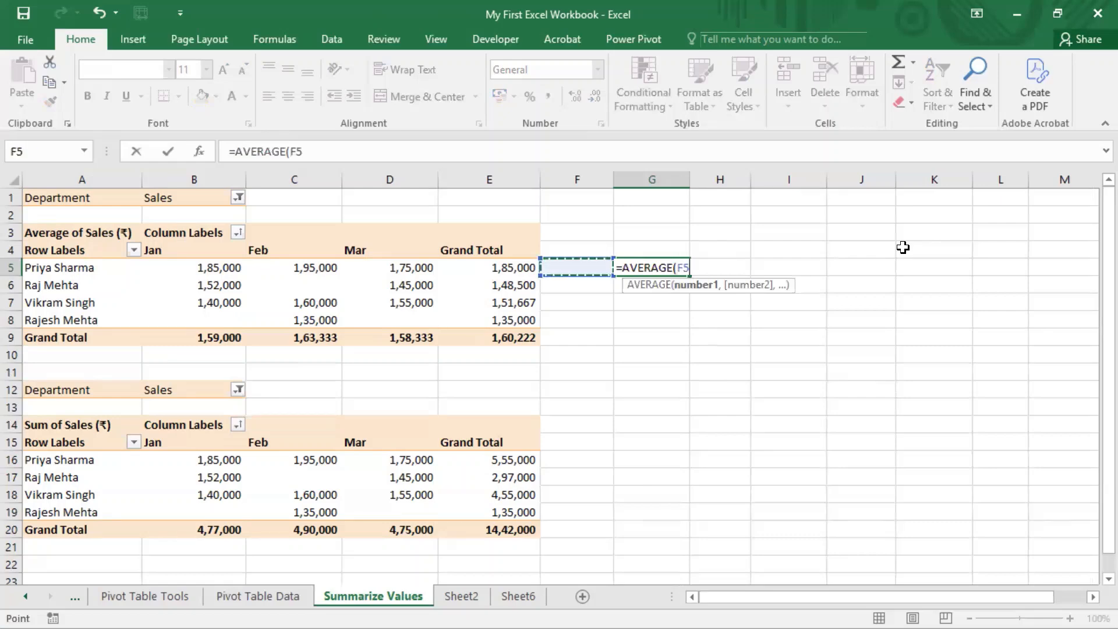
pyautogui.press('Left')
pyautogui.hotkey('shift', 'Right')
pyautogui.hotkey('shift', 'Right')
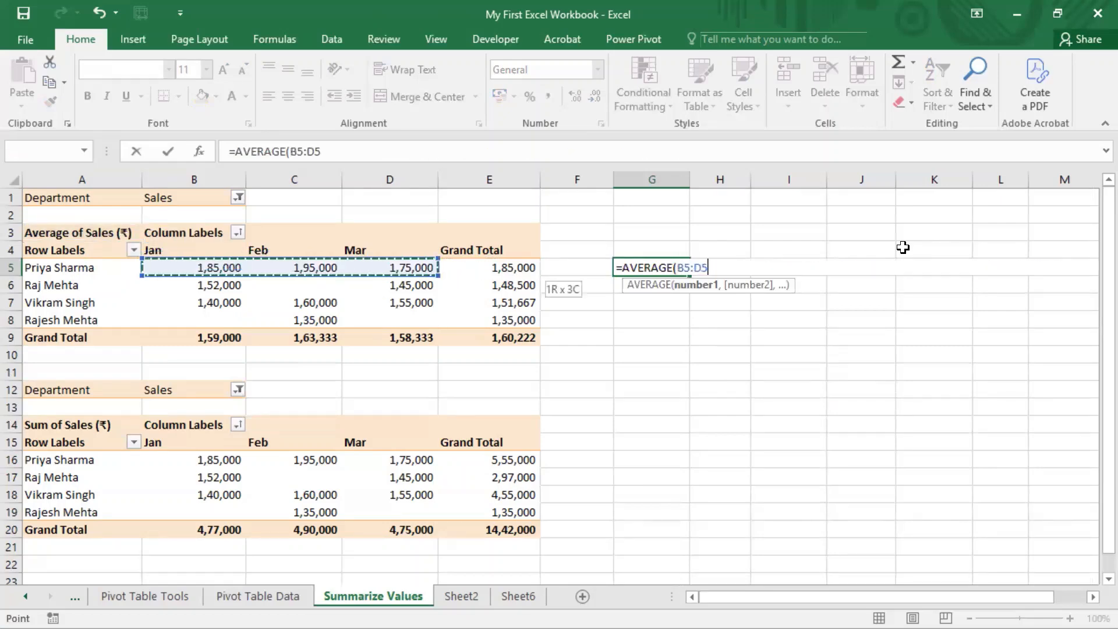
pyautogui.press('Return')
pyautogui.press('Left')
pyautogui.press('Left')
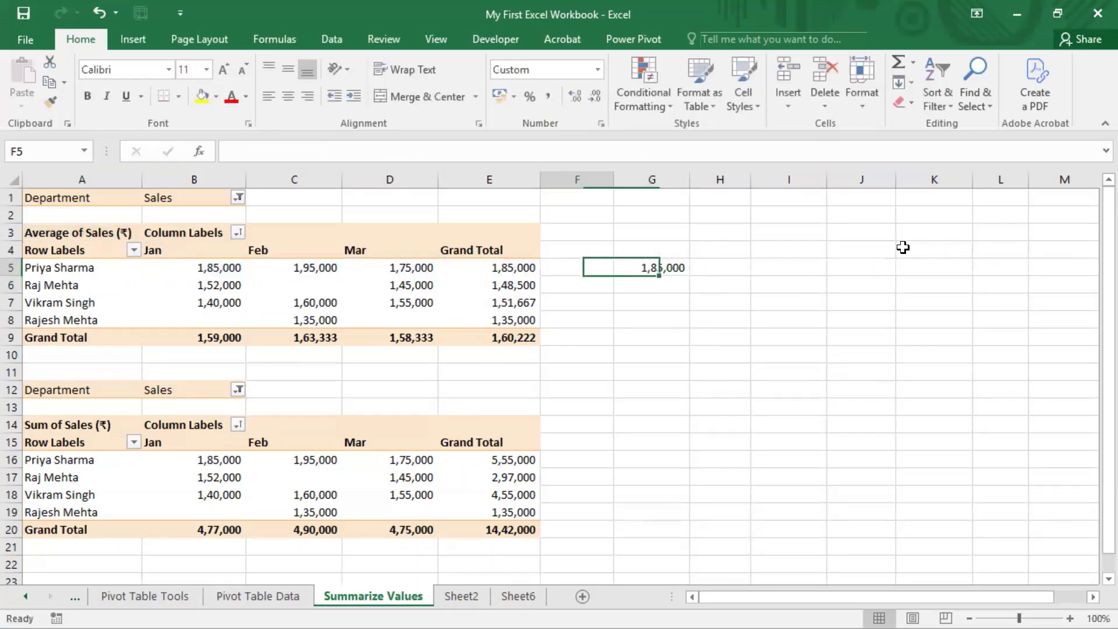
pyautogui.press('Right')
pyautogui.press('Right')
pyautogui.press('Left')
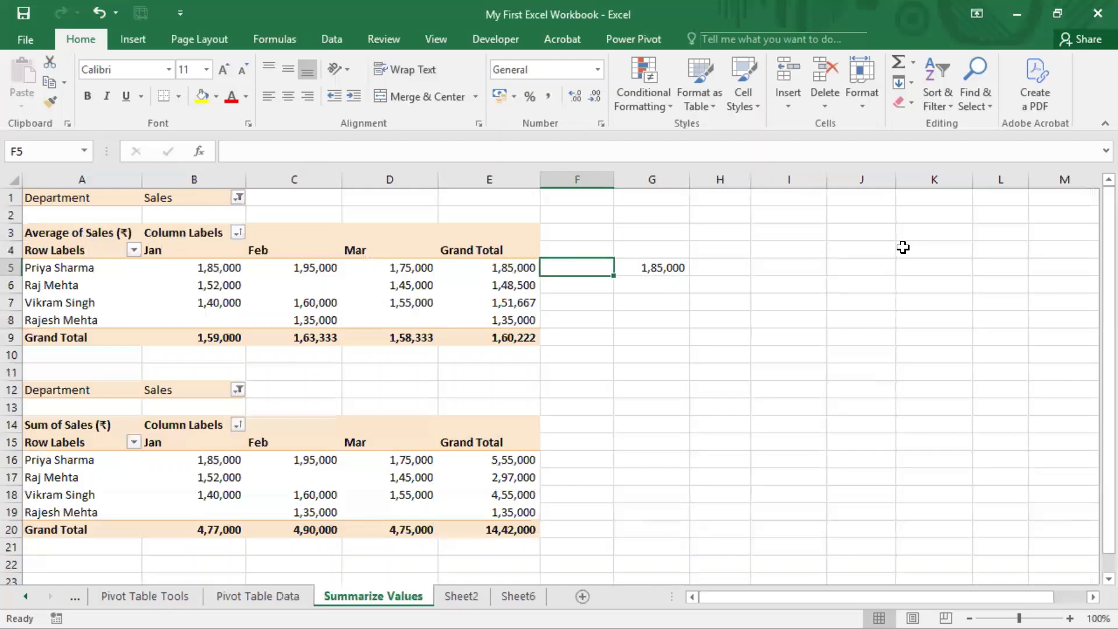
# Calculate the average of the upper pivot table's January values in cell B10 with =AVERAGE(B5:B8).
pyautogui.press('Home')
pyautogui.press('Down')
pyautogui.press('Down')
pyautogui.press('Down')
pyautogui.press('Down')
pyautogui.press('Down')
pyautogui.press('Right')
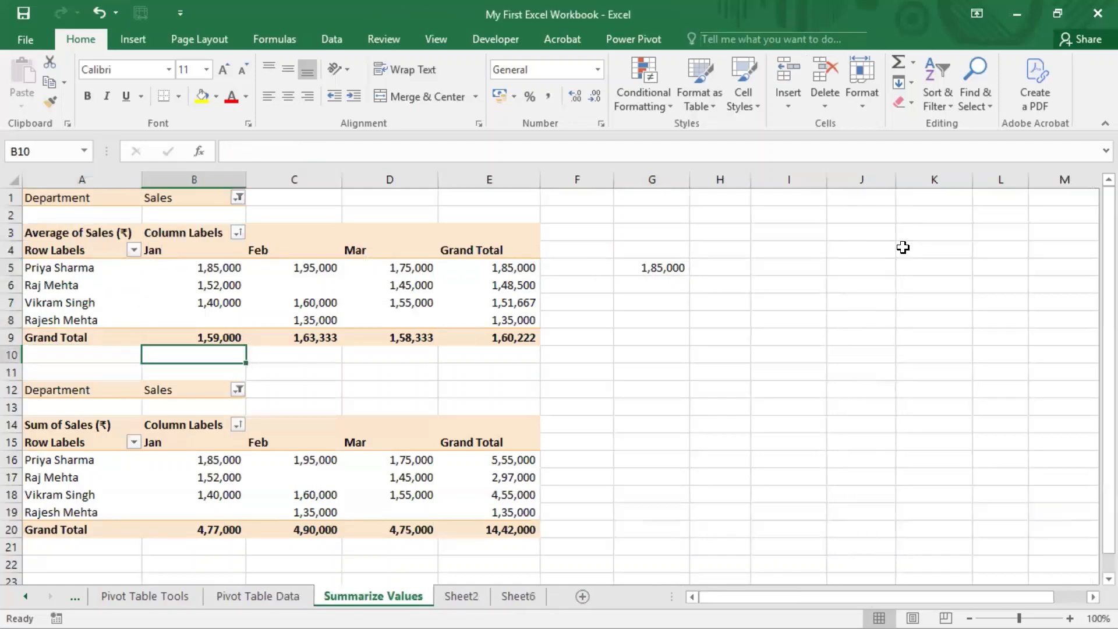
pyautogui.write('=ave')
pyautogui.press('Tab')
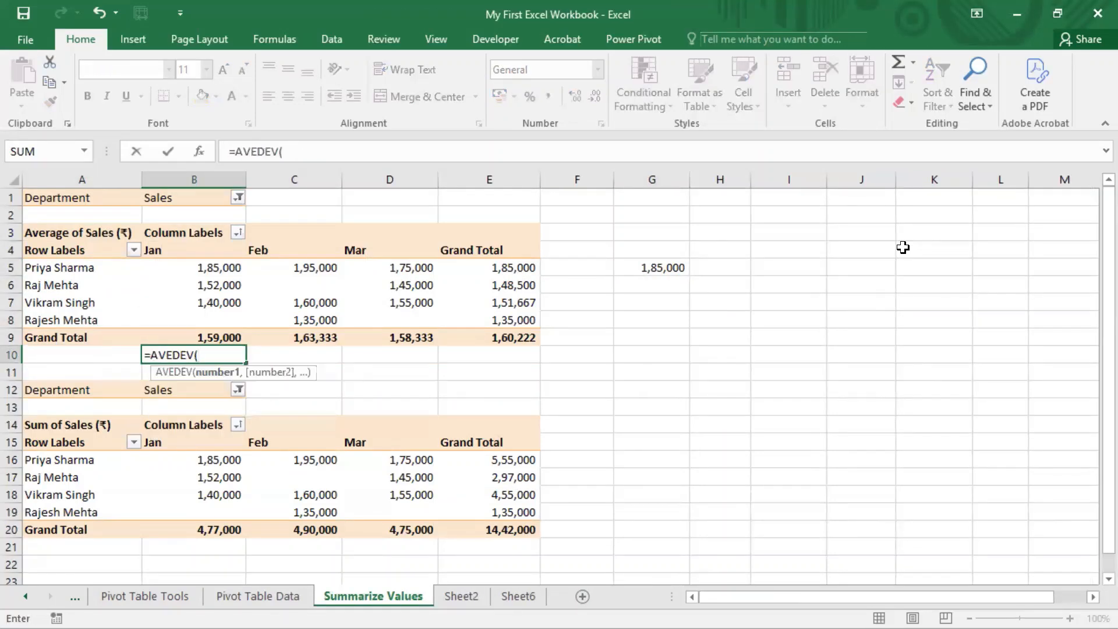
pyautogui.press('BackSpace')
pyautogui.press('BackSpace')
pyautogui.press('BackSpace')
pyautogui.press('BackSpace')
pyautogui.write('rra')
pyautogui.press('BackSpace')
pyautogui.press('BackSpace')
pyautogui.press('BackSpace')
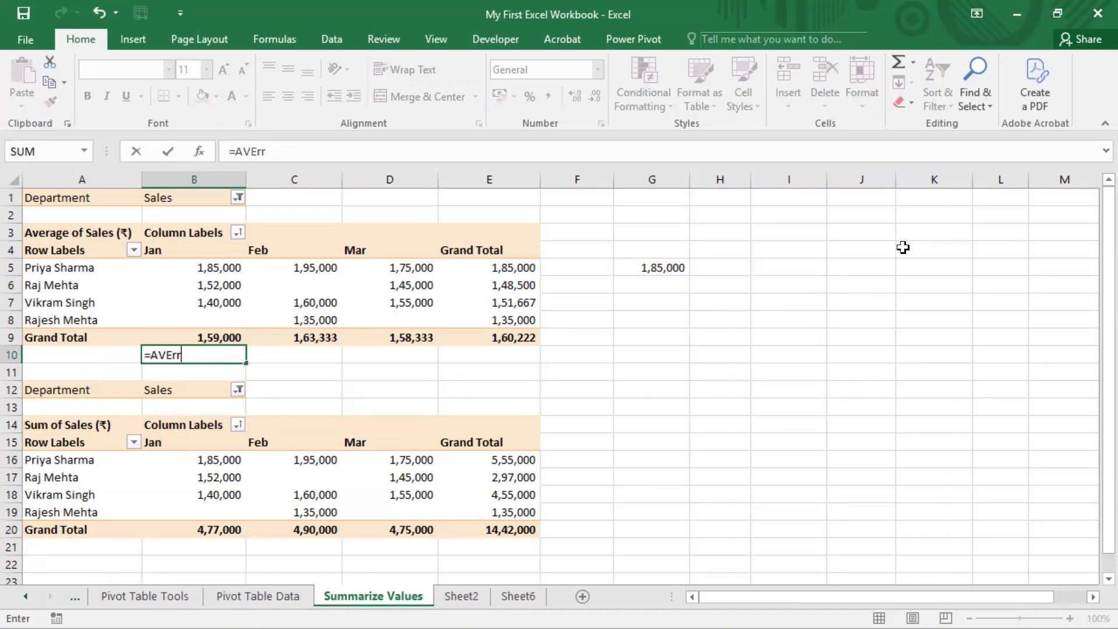
pyautogui.write('rag')
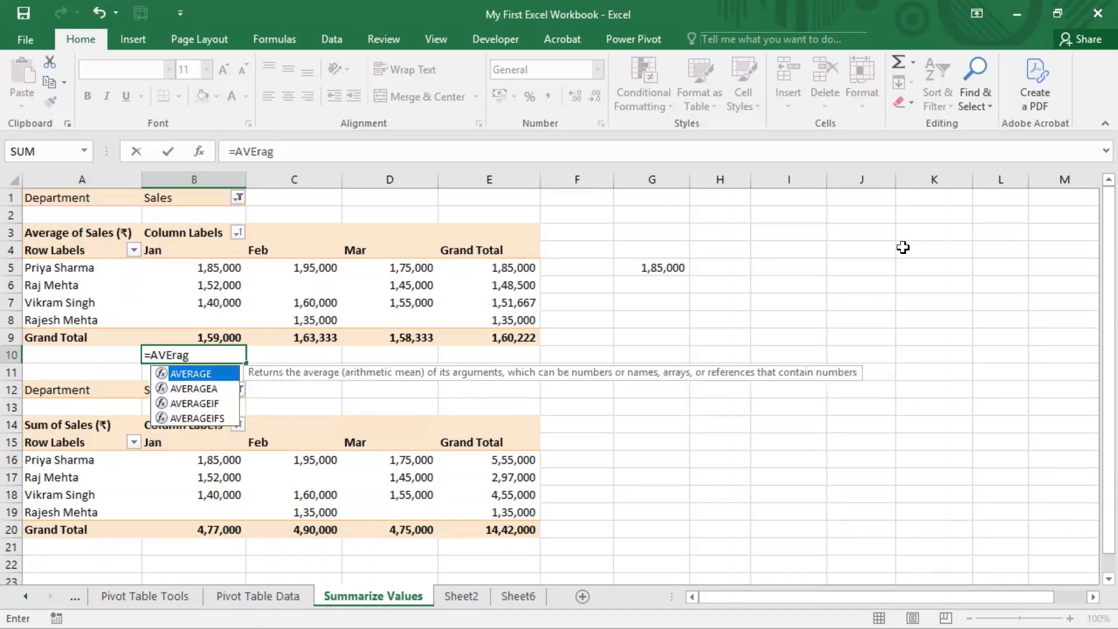
pyautogui.press('Tab')
pyautogui.press('Up')
pyautogui.press('Up')
pyautogui.press('Up')
pyautogui.press('Up')
pyautogui.press('Up')
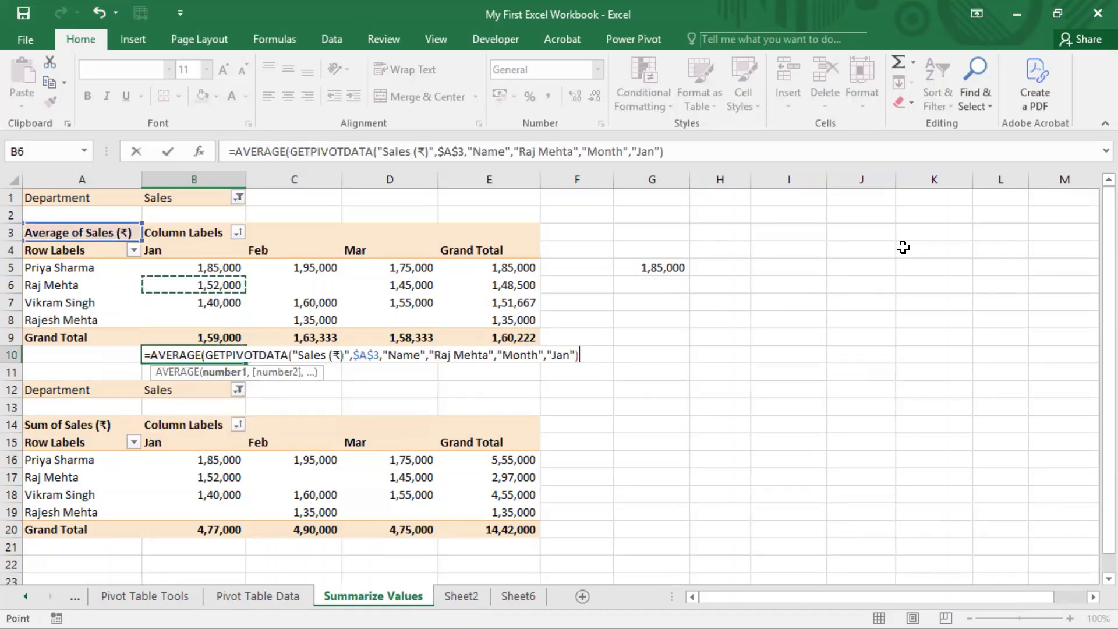
pyautogui.hotkey('shift', 'Down')
pyautogui.hotkey('shift', 'Down')
pyautogui.hotkey('shift', 'Down')
pyautogui.hotkey('shift', 'Down')
pyautogui.hotkey('shift', 'Up')
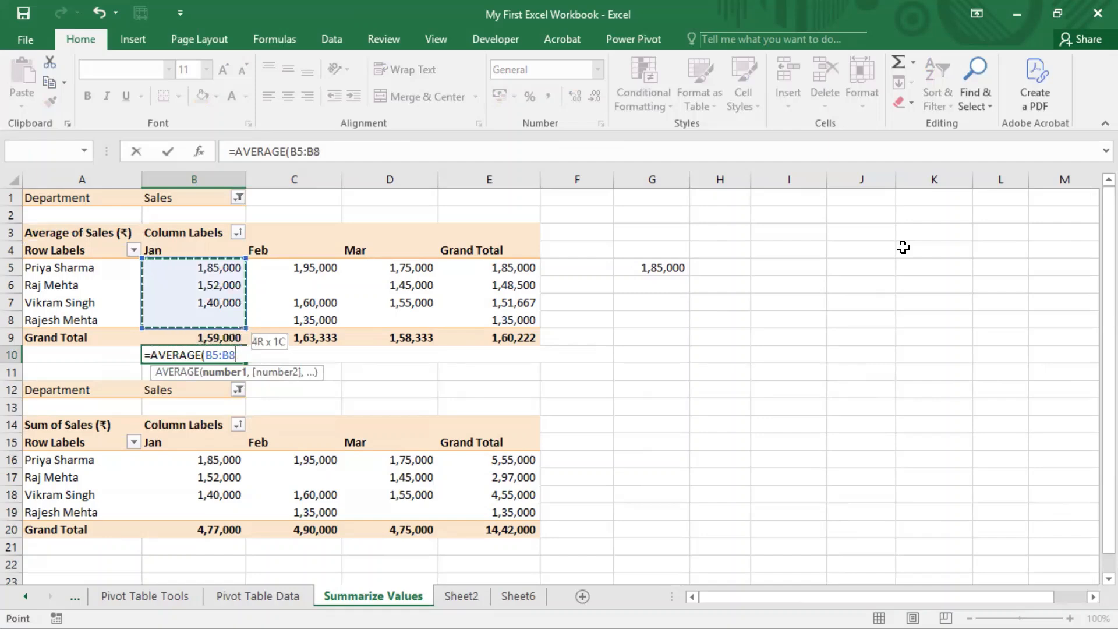
pyautogui.press('Return')
pyautogui.press('Up')
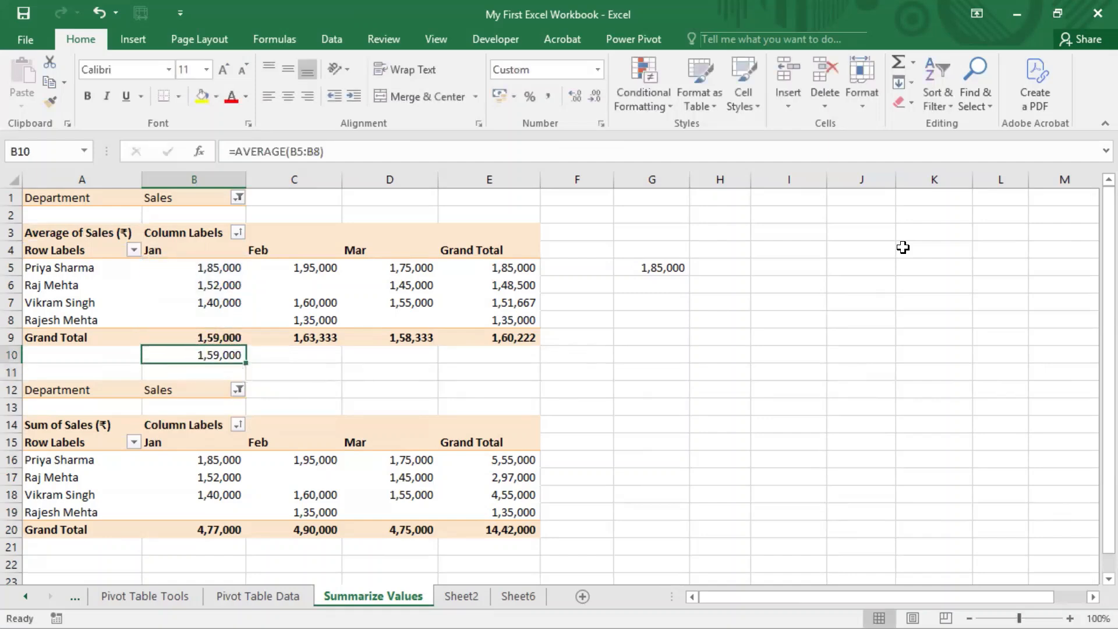
# Clear the two check formulas from cells B10 and G5.
pyautogui.press('Delete')
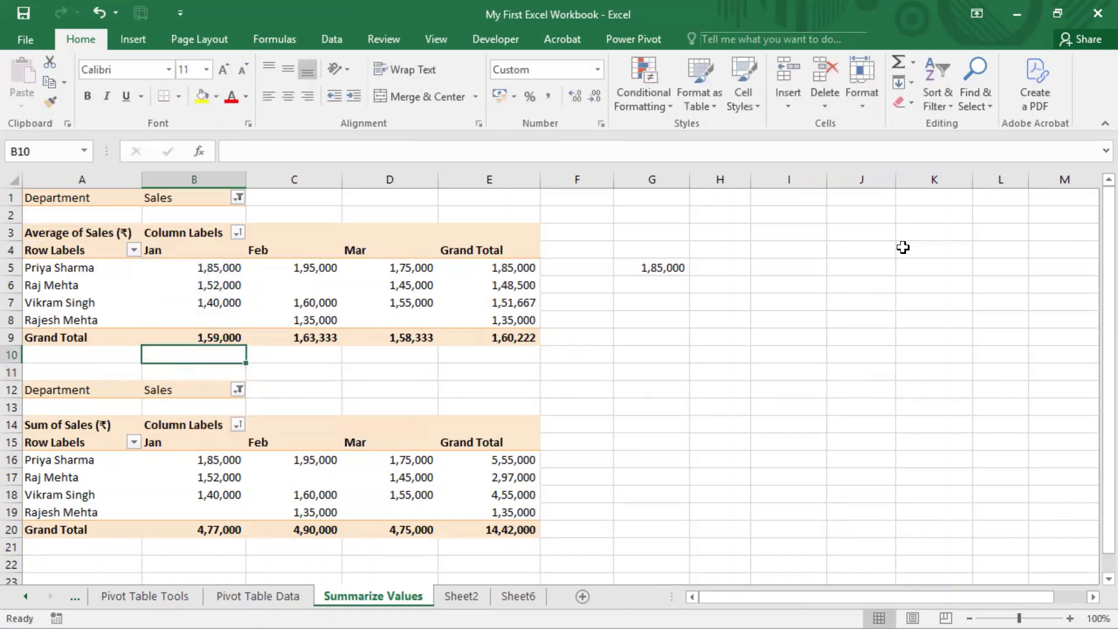
pyautogui.press('Right')
pyautogui.press('Right')
pyautogui.press('Right')
pyautogui.press('Right')
pyautogui.press('Right')
pyautogui.press('Up')
pyautogui.press('Up')
pyautogui.press('Up')
pyautogui.press('Up')
pyautogui.press('Up')
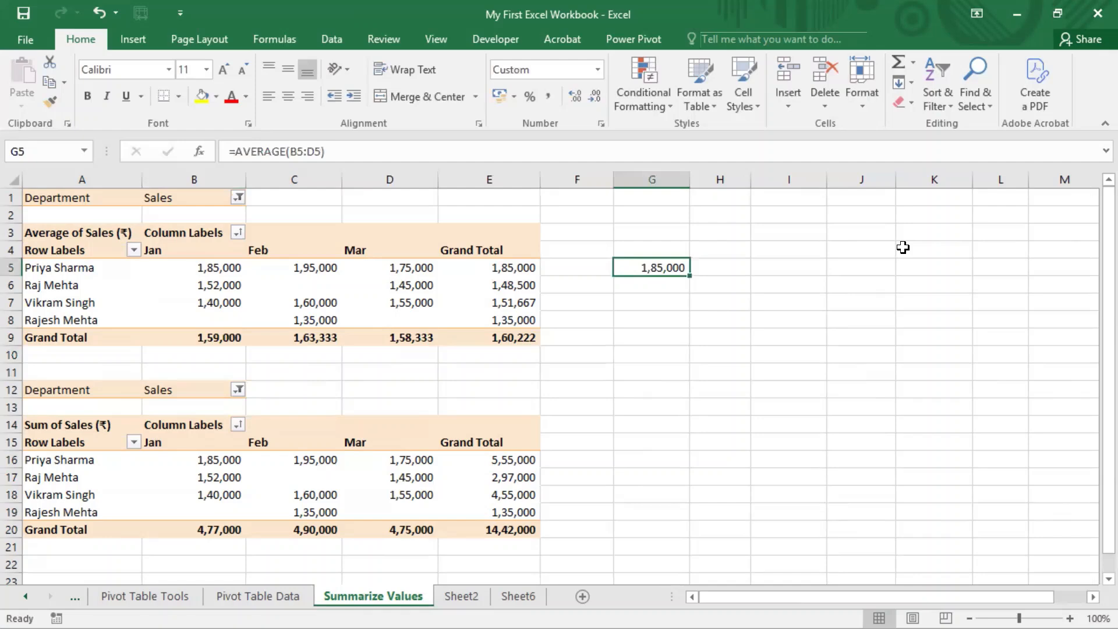
pyautogui.click(903, 248)
# Summarize the sales values of the upper pivot table by Max.
pyautogui.rightClick(905, 248)
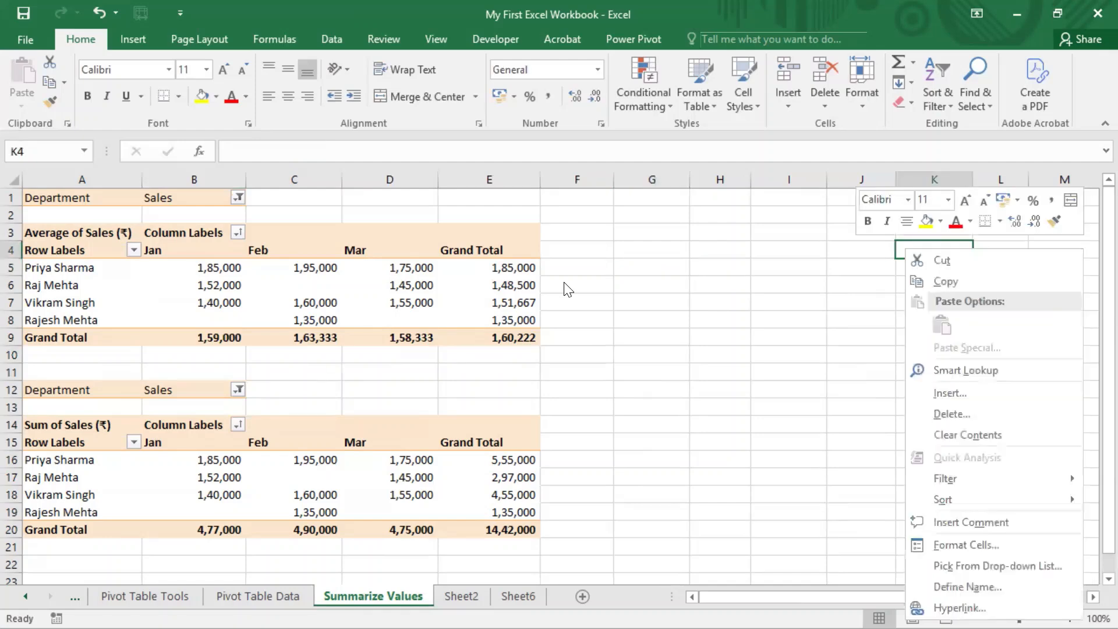
pyautogui.press('Escape')
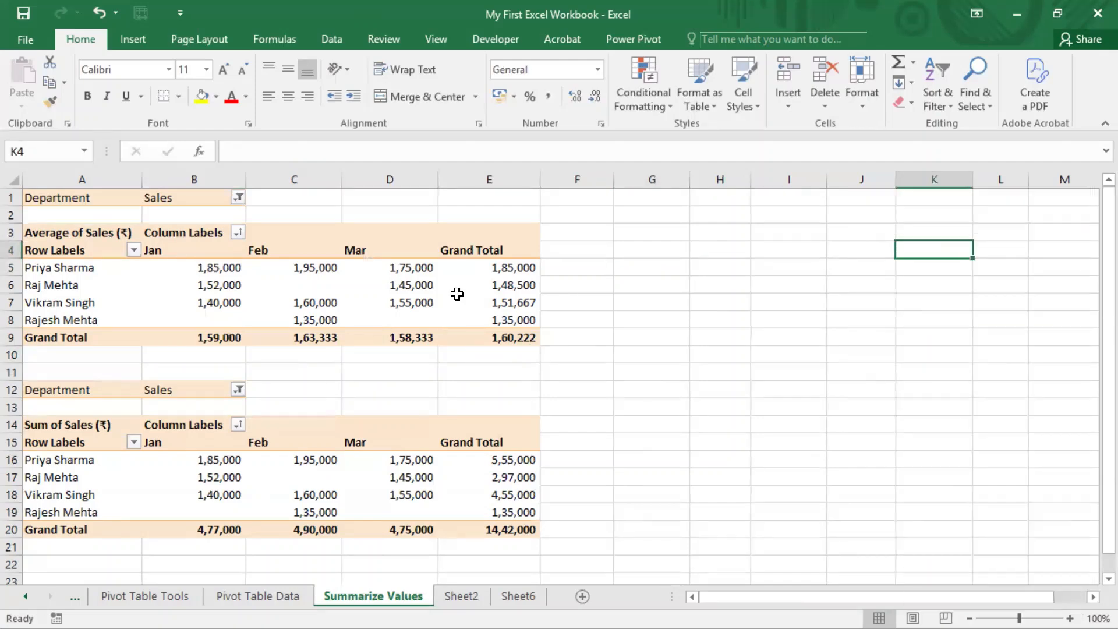
pyautogui.rightClick(417, 279)
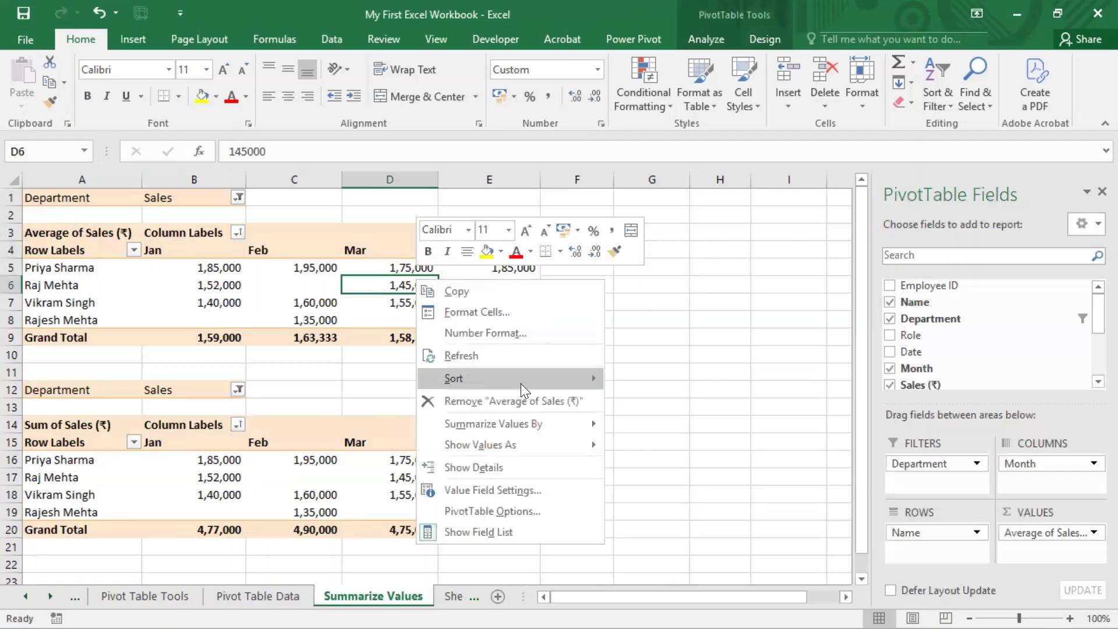
pyautogui.moveTo(506, 423)
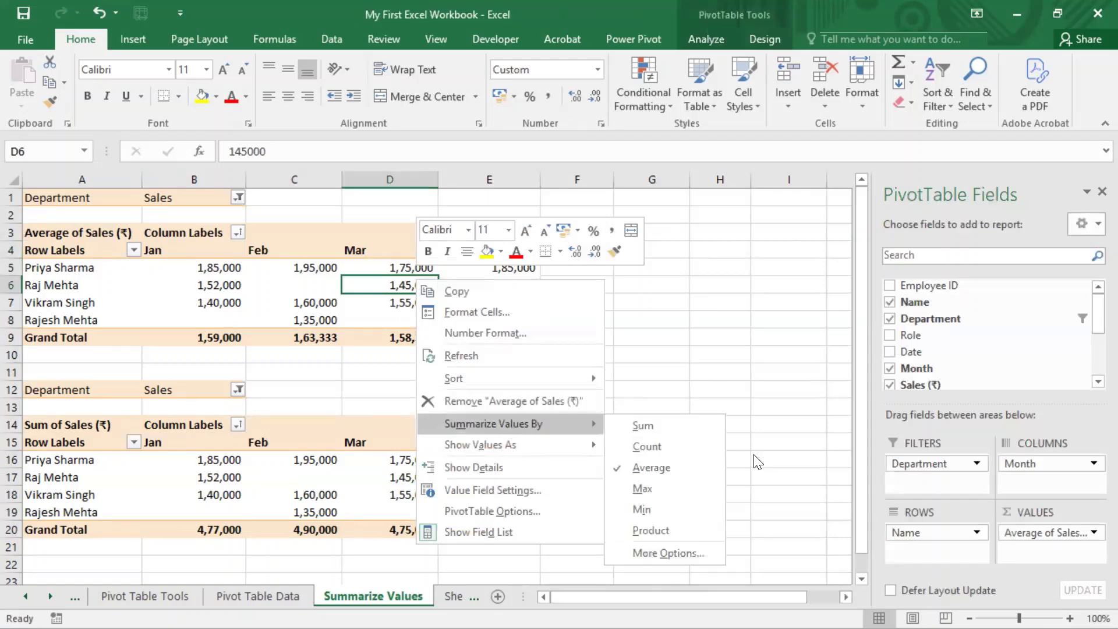
pyautogui.click(668, 487)
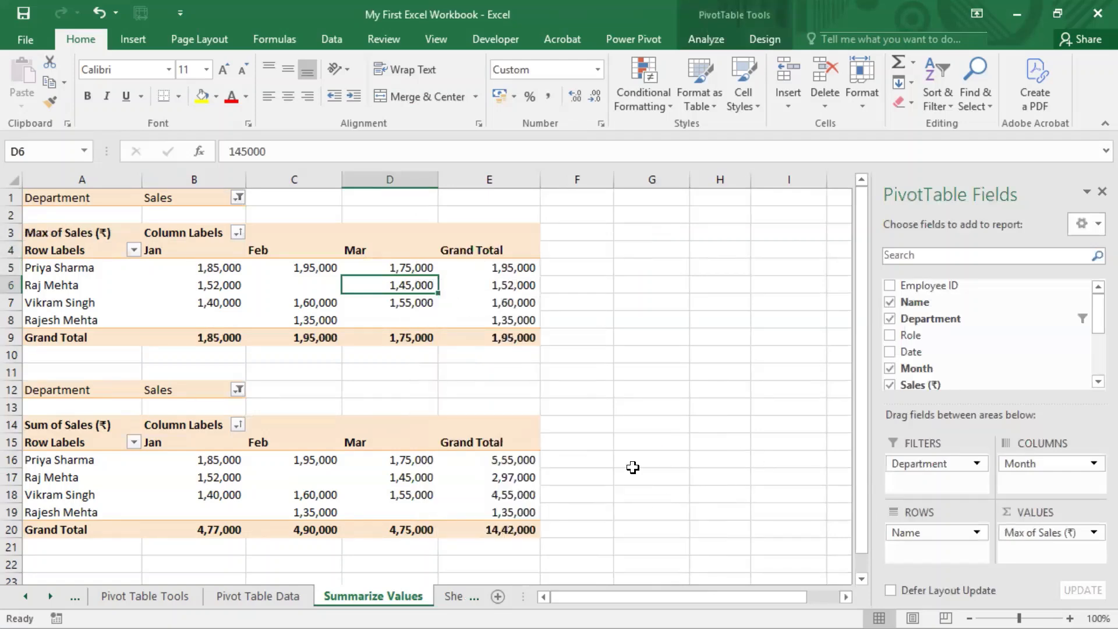
# Summarize the upper pivot table's sales values by Product and autofit the width of column E to its grand totals.
pyautogui.click(418, 267)
pyautogui.rightClick(418, 268)
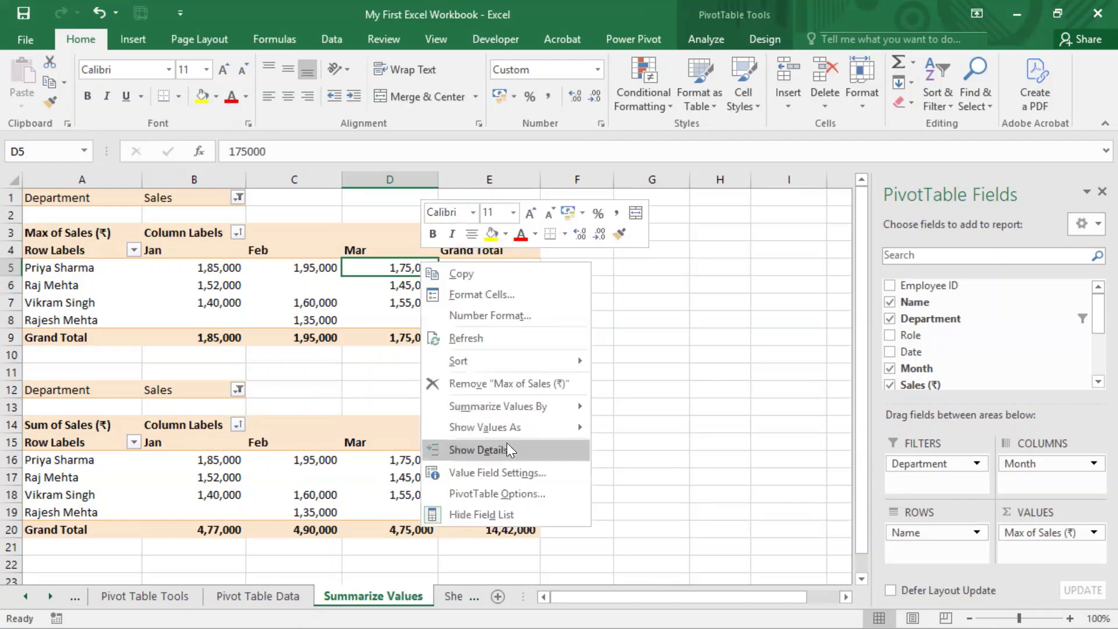
pyautogui.moveTo(517, 406)
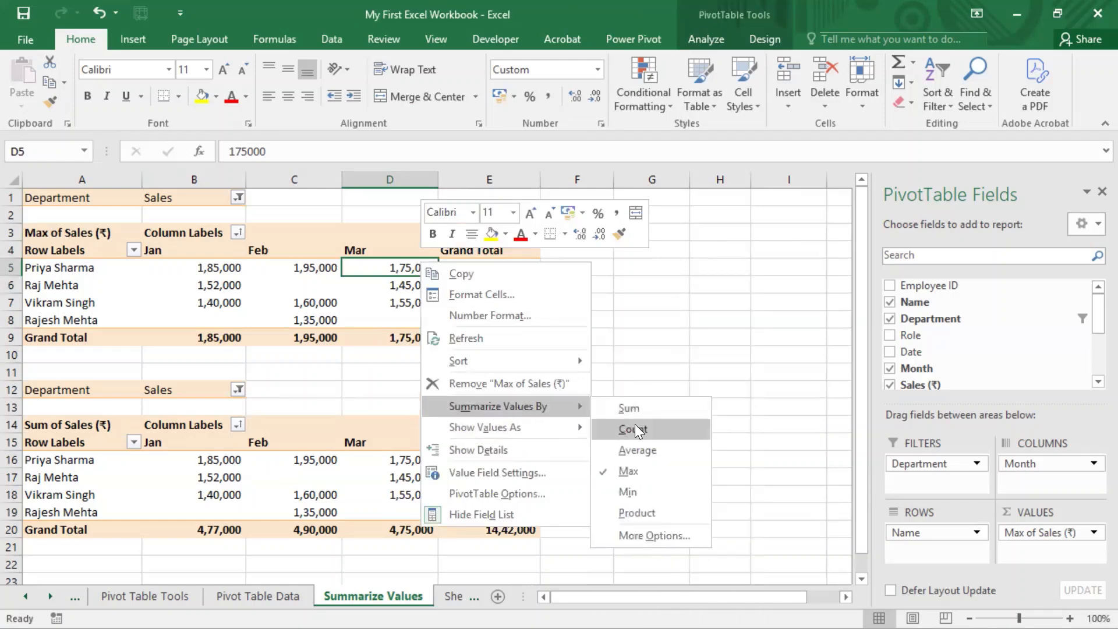
pyautogui.click(668, 511)
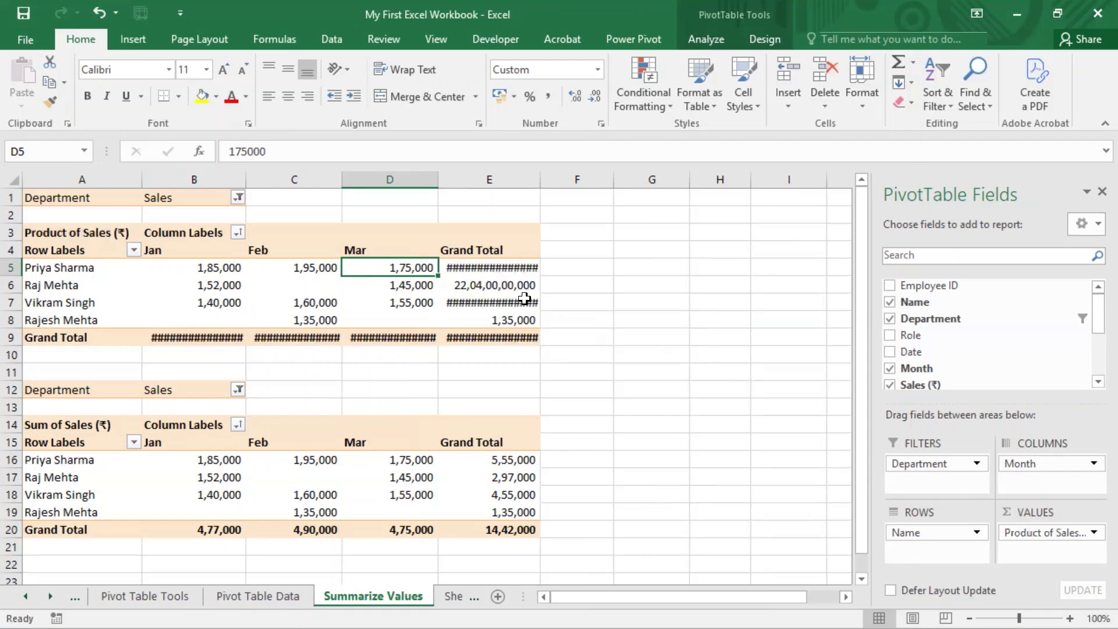
pyautogui.doubleClick(539, 178)
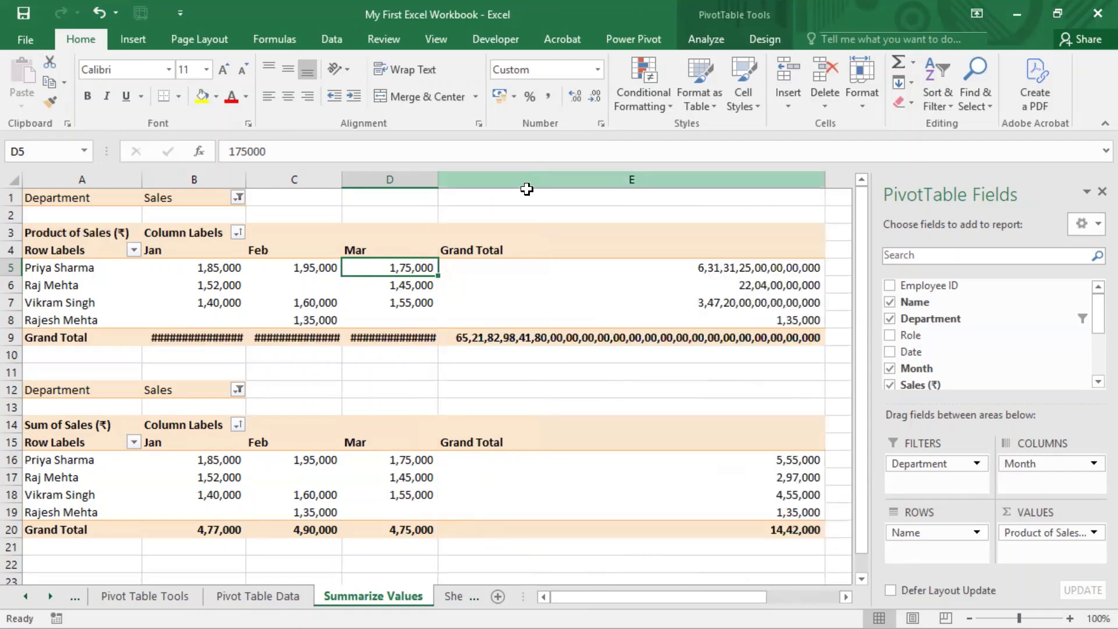
# Undo the column E width change and the Product summary of the upper pivot table.
pyautogui.hotkey('ctrl', 'z')
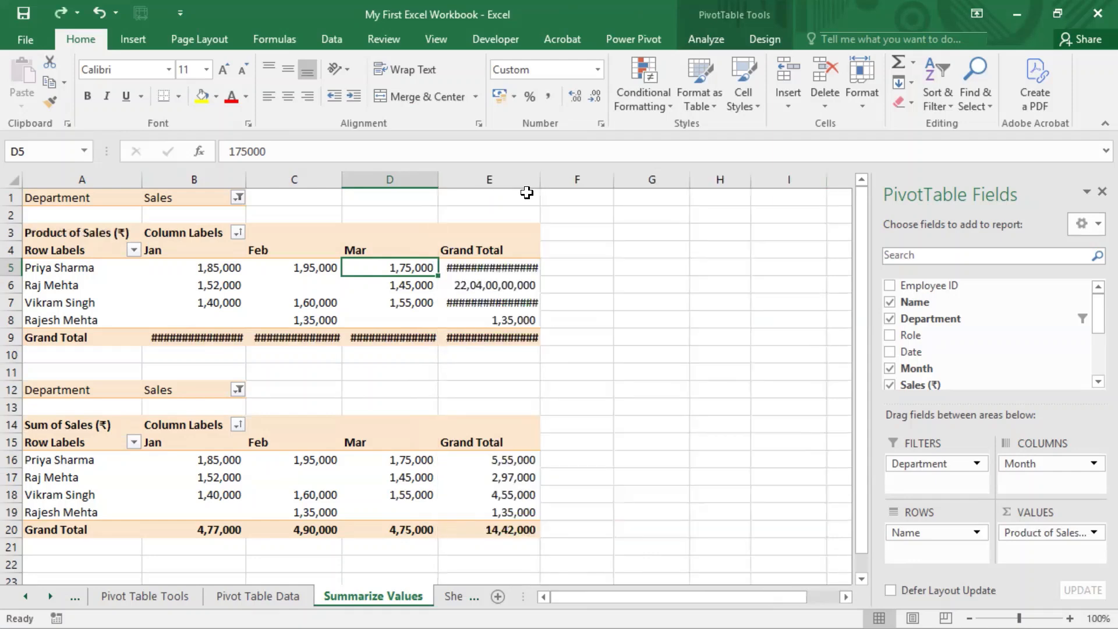
pyautogui.hotkey('ctrl', 'z')
pyautogui.click(558, 288)
# Review the full list of summary functions, including StdDev, in the upper pivot table's value field settings.
pyautogui.click(514, 284)
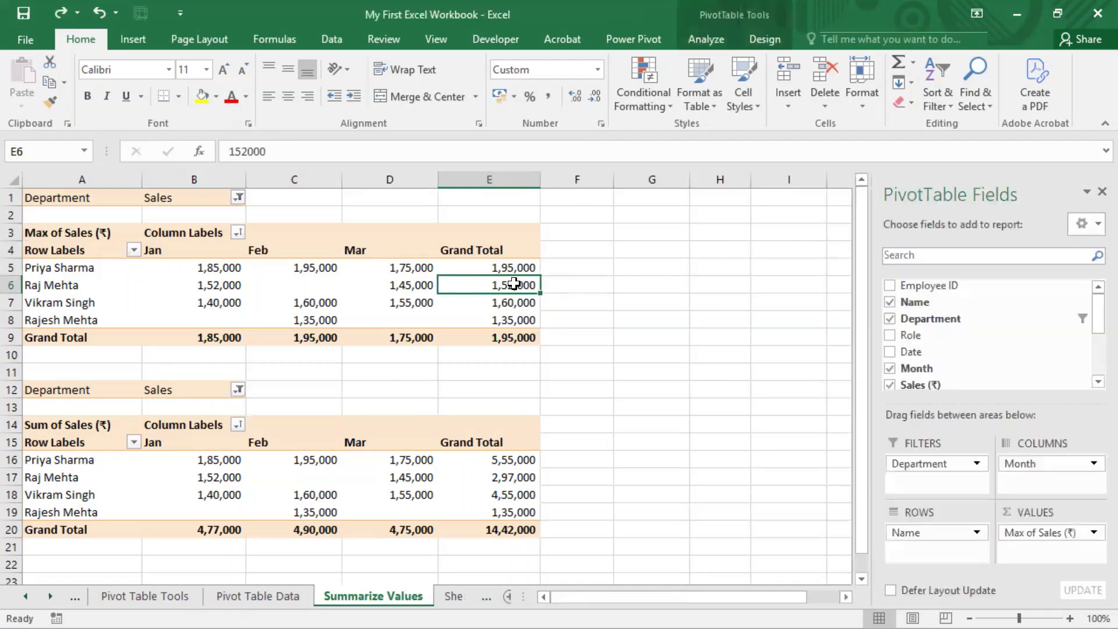
pyautogui.rightClick(514, 283)
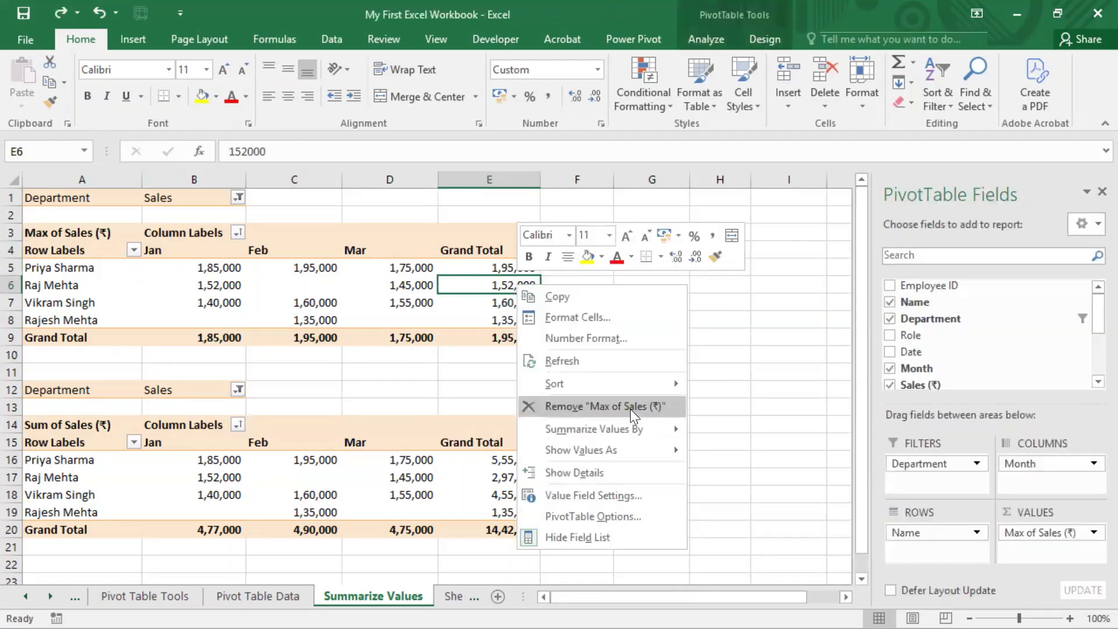
pyautogui.moveTo(637, 429)
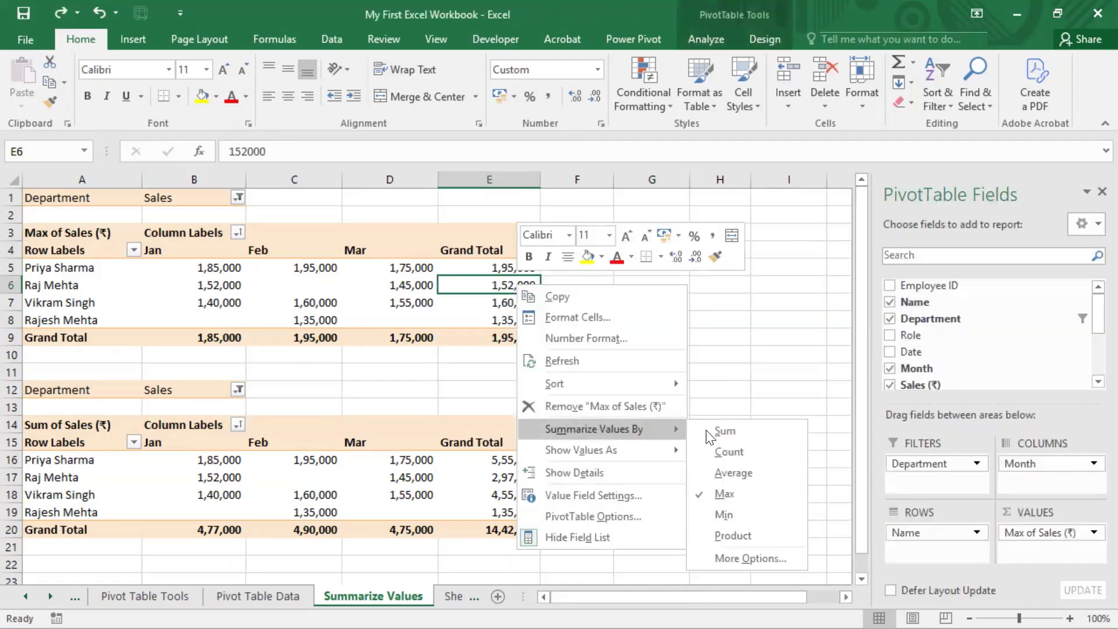
pyautogui.click(732, 555)
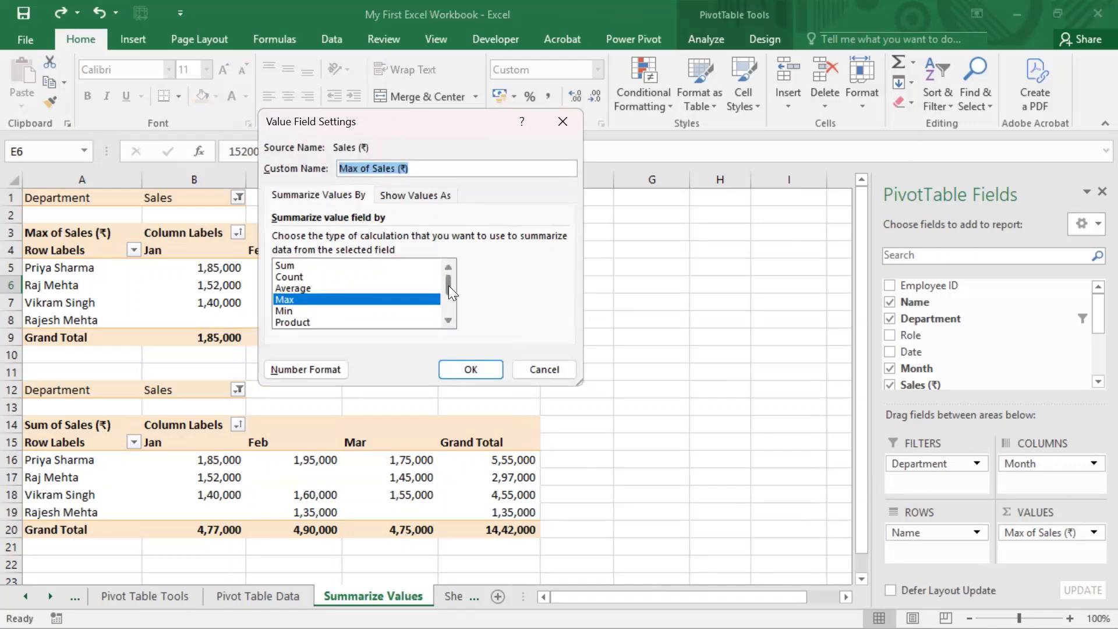
pyautogui.moveTo(449, 285); pyautogui.dragTo(449, 295)
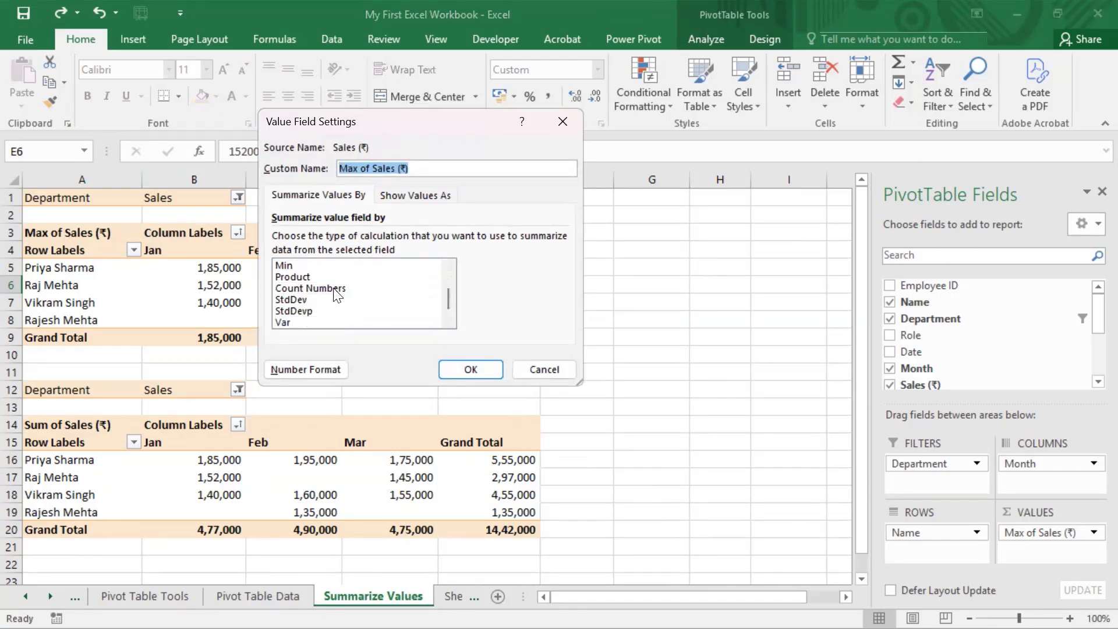
pyautogui.click(411, 298)
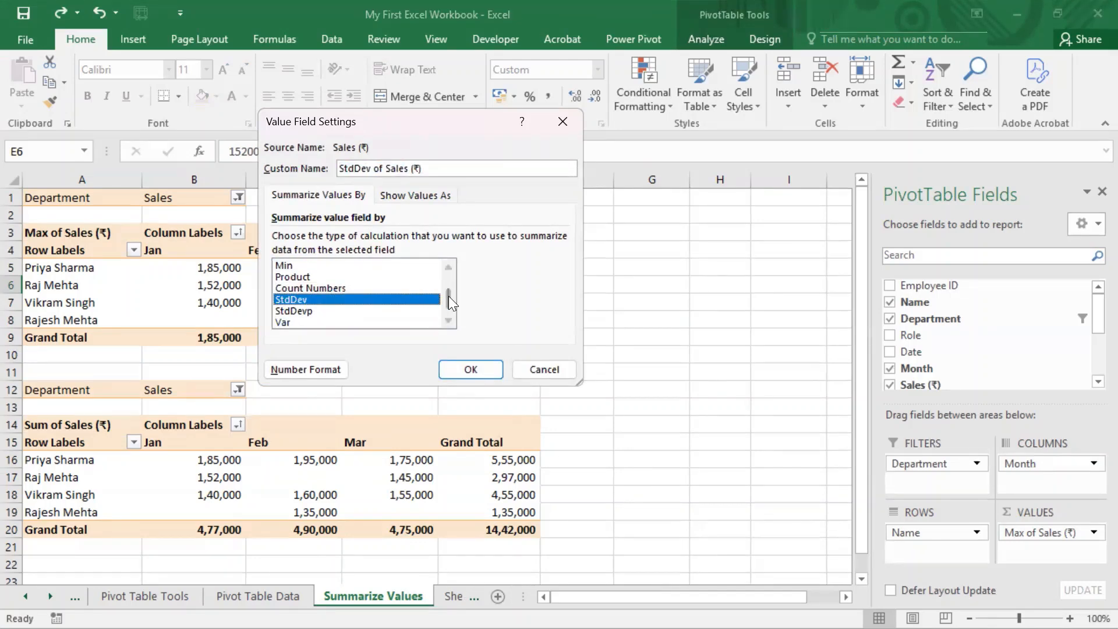
pyautogui.moveTo(449, 298); pyautogui.dragTo(446, 317)
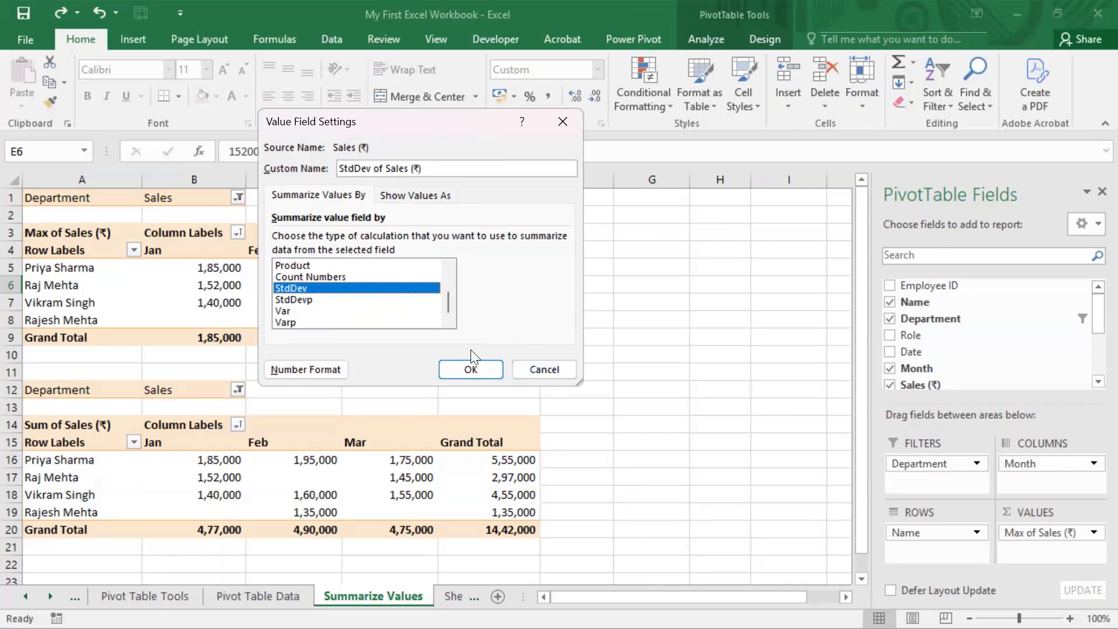
# Review the Number category's format options for the upper pivot table's sales field and dismiss the settings without applying them.
pyautogui.click(311, 367)
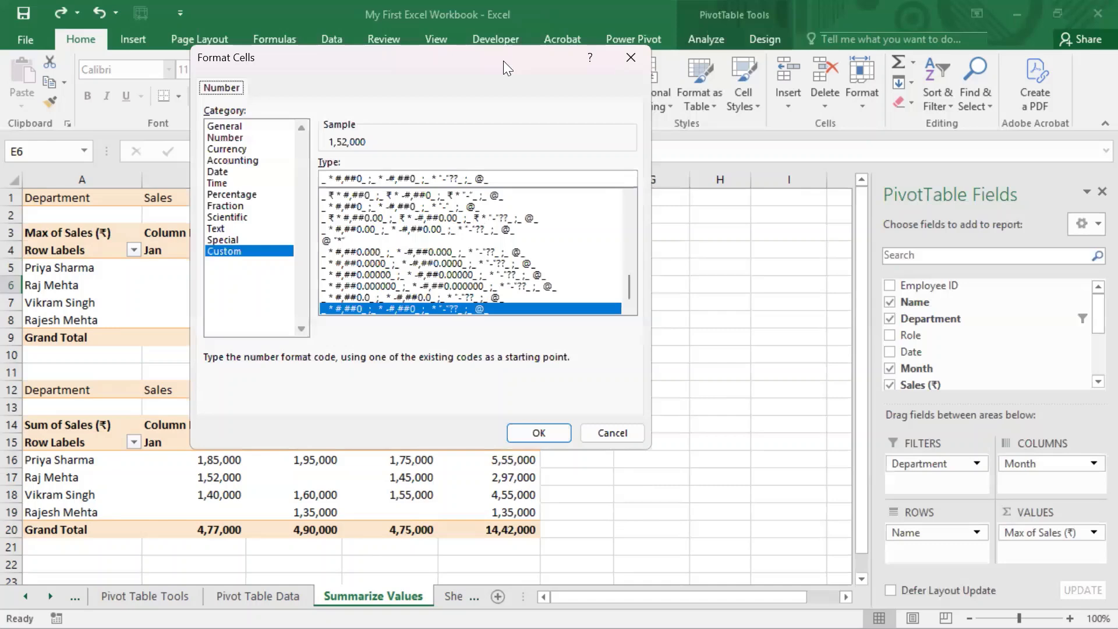
pyautogui.moveTo(503, 61); pyautogui.dragTo(359, 46)
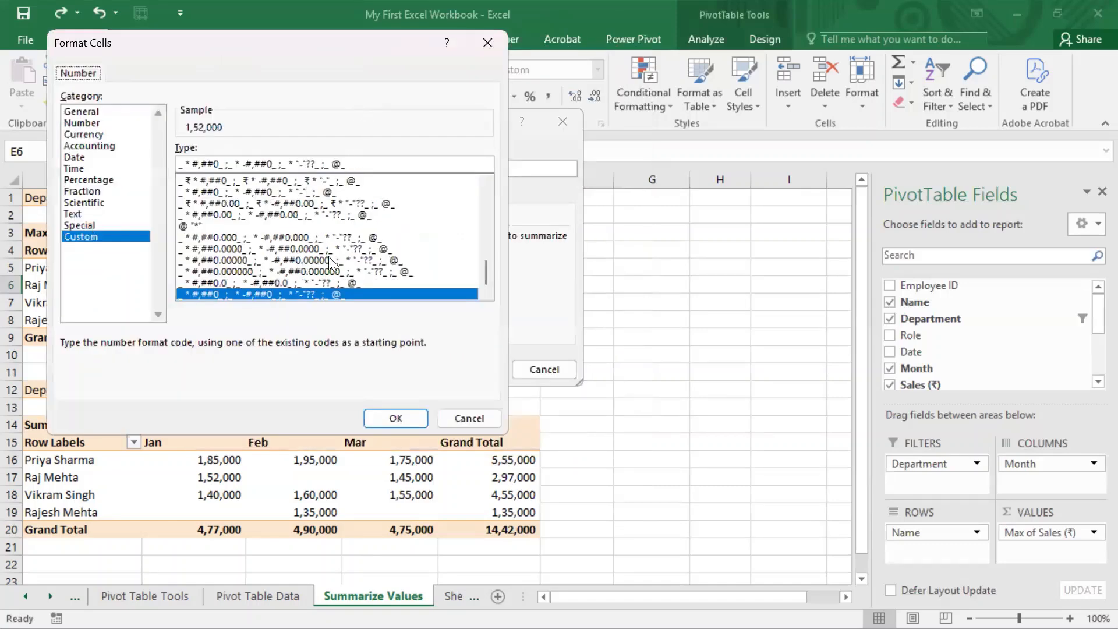
pyautogui.click(81, 123)
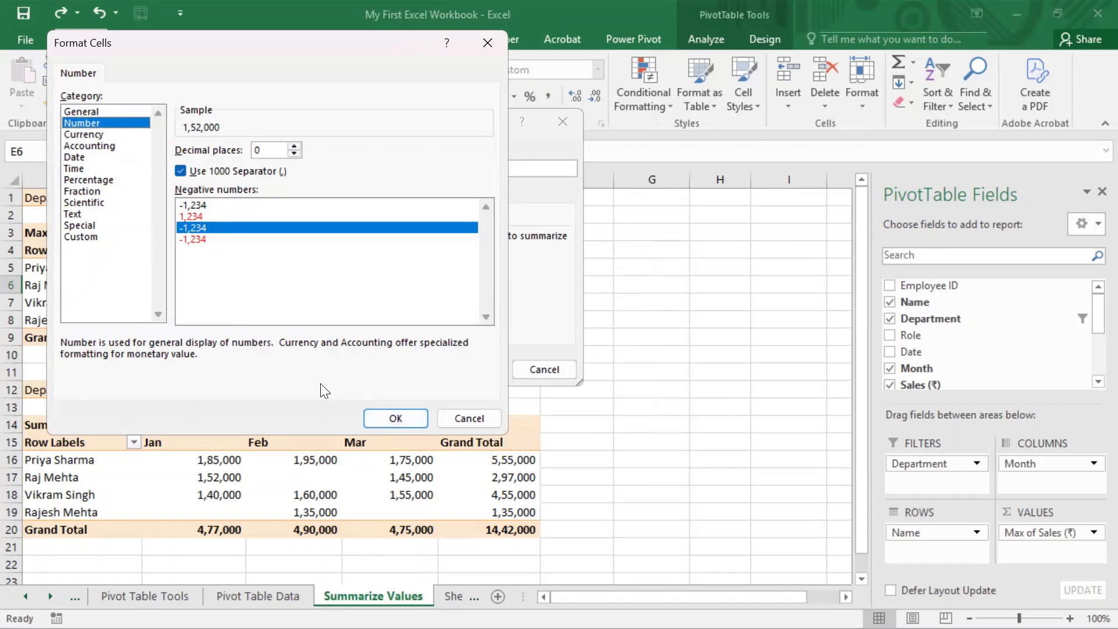
pyautogui.press('Escape')
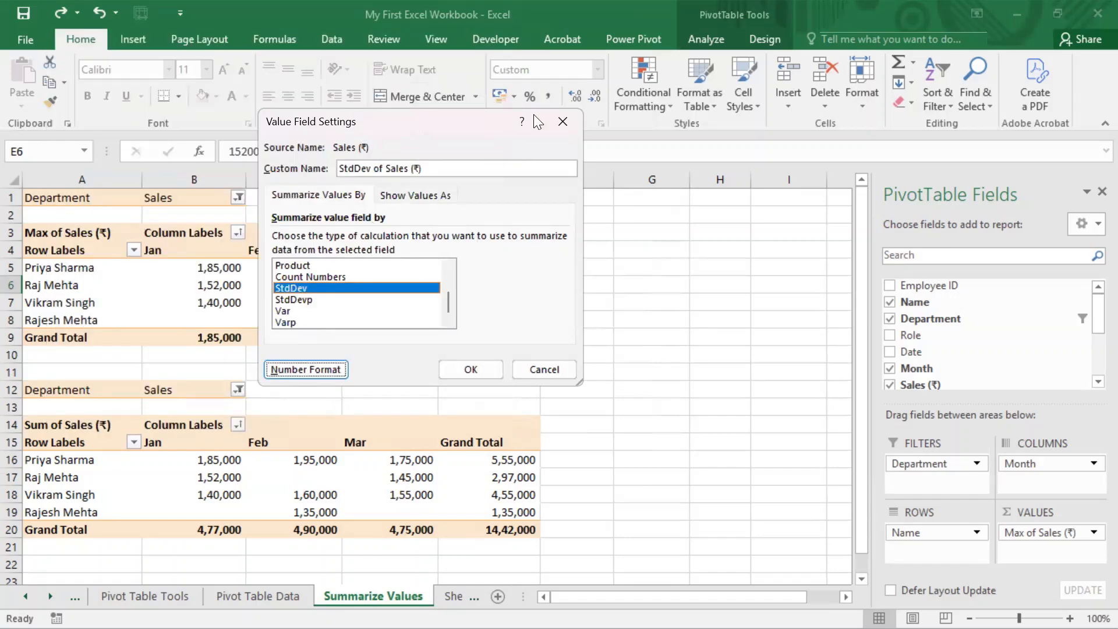
pyautogui.press('Escape')
pyautogui.click(428, 284)
pyautogui.rightClick(428, 283)
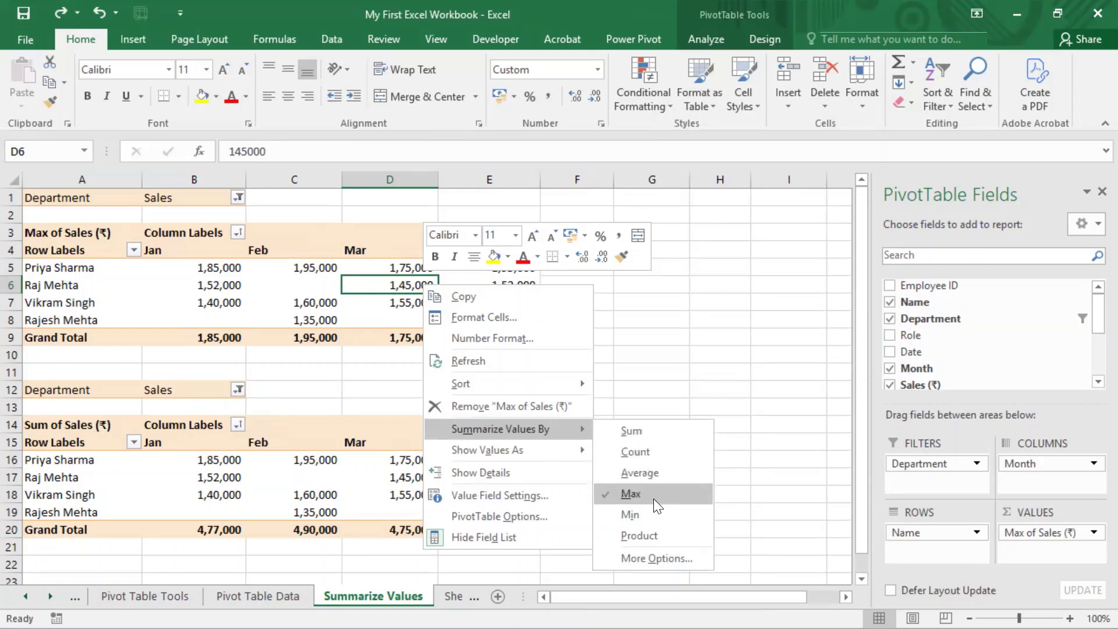
pyautogui.moveTo(547, 452)
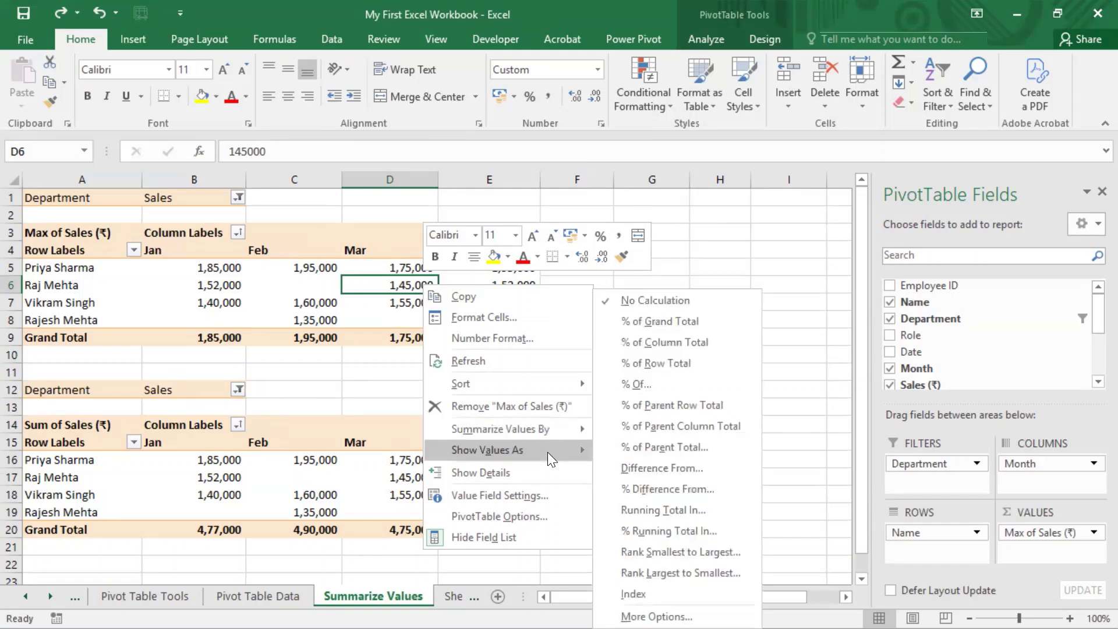
pyautogui.click(768, 230)
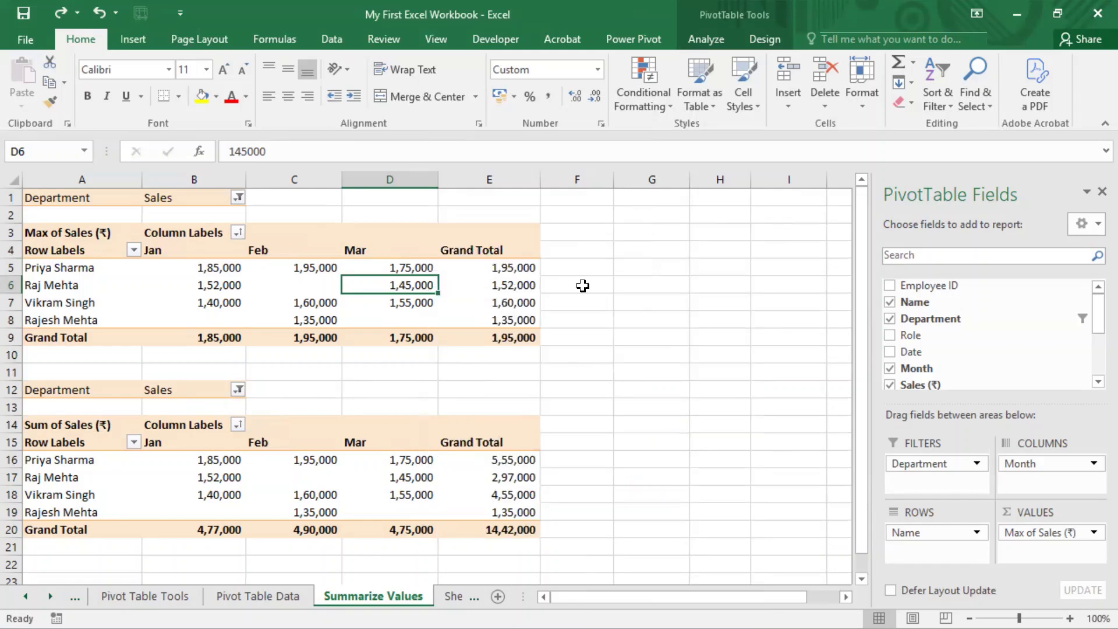
pyautogui.moveTo(500, 284)
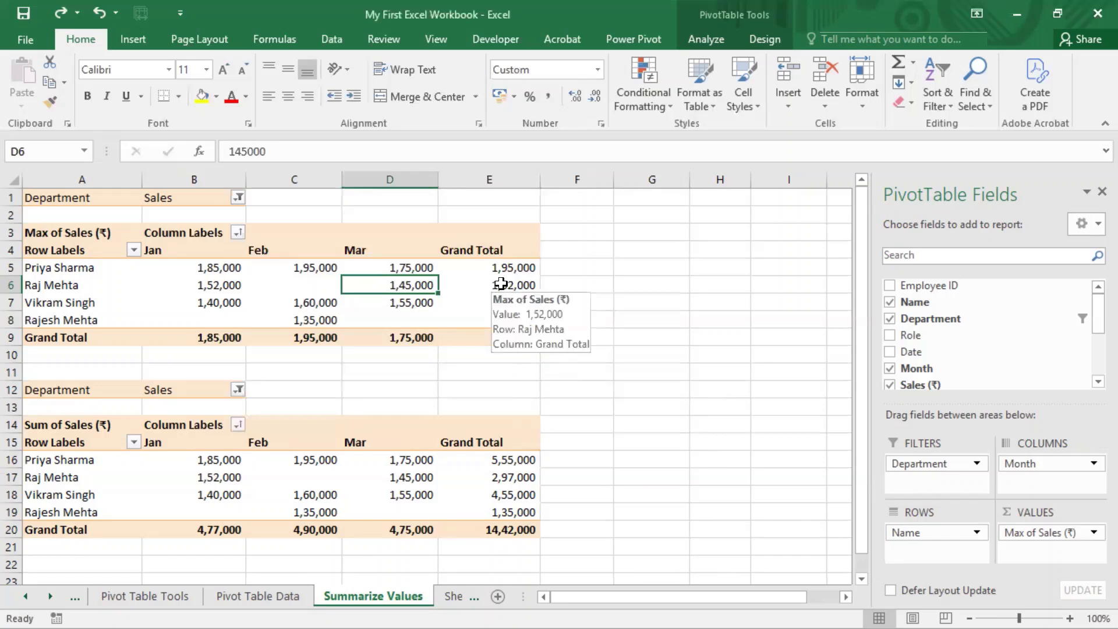
pyautogui.click(629, 314)
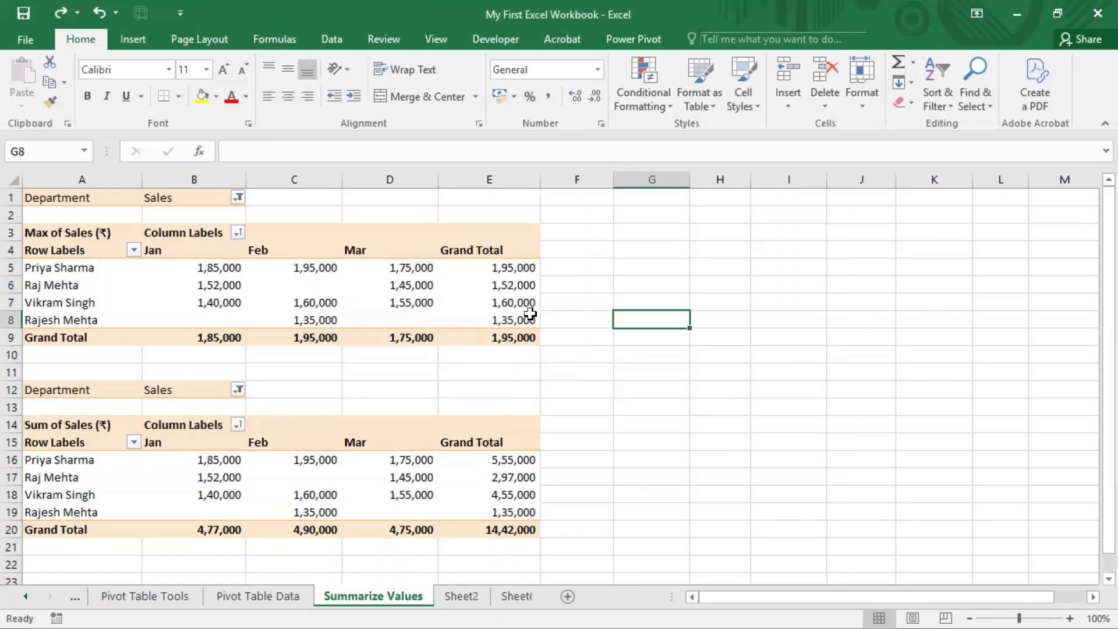
# Summarize the sales values of the upper pivot table by Sum.
pyautogui.rightClick(516, 302)
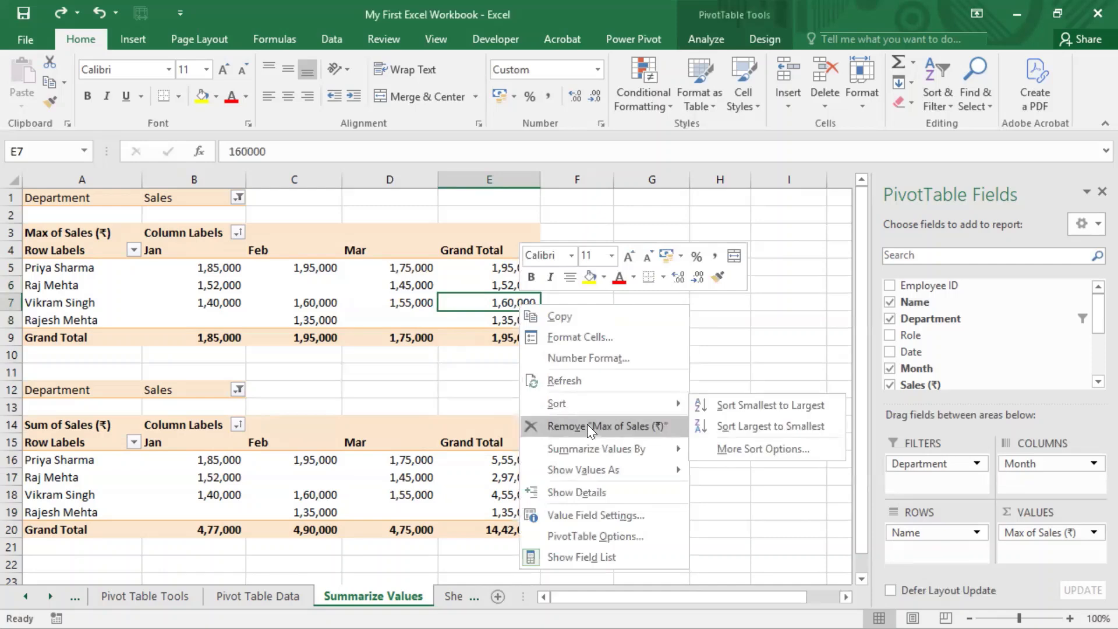
pyautogui.moveTo(609, 450)
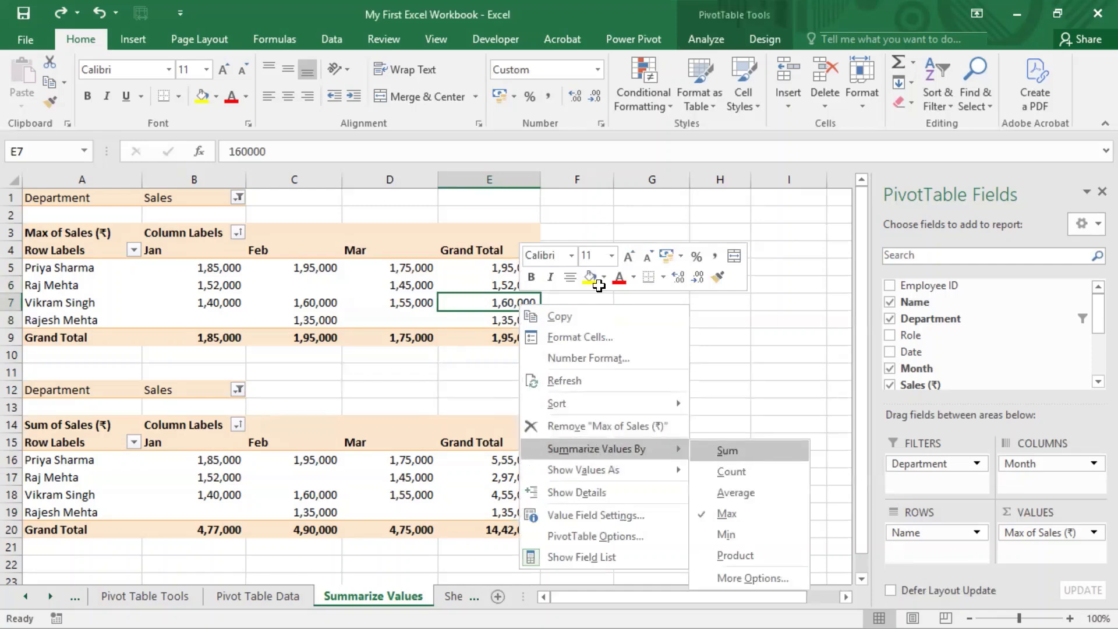
pyautogui.click(746, 449)
pyautogui.click(579, 302)
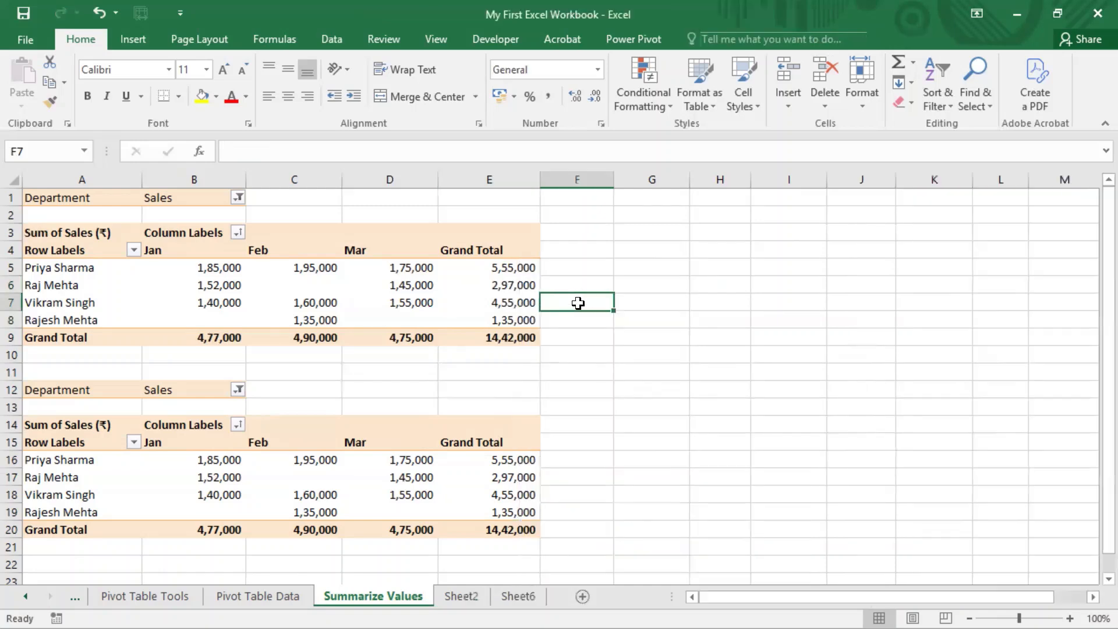
# Examine how the first salesperson's monthly sales add up to the row total and compare it with the overall grand total.
pyautogui.click(518, 265)
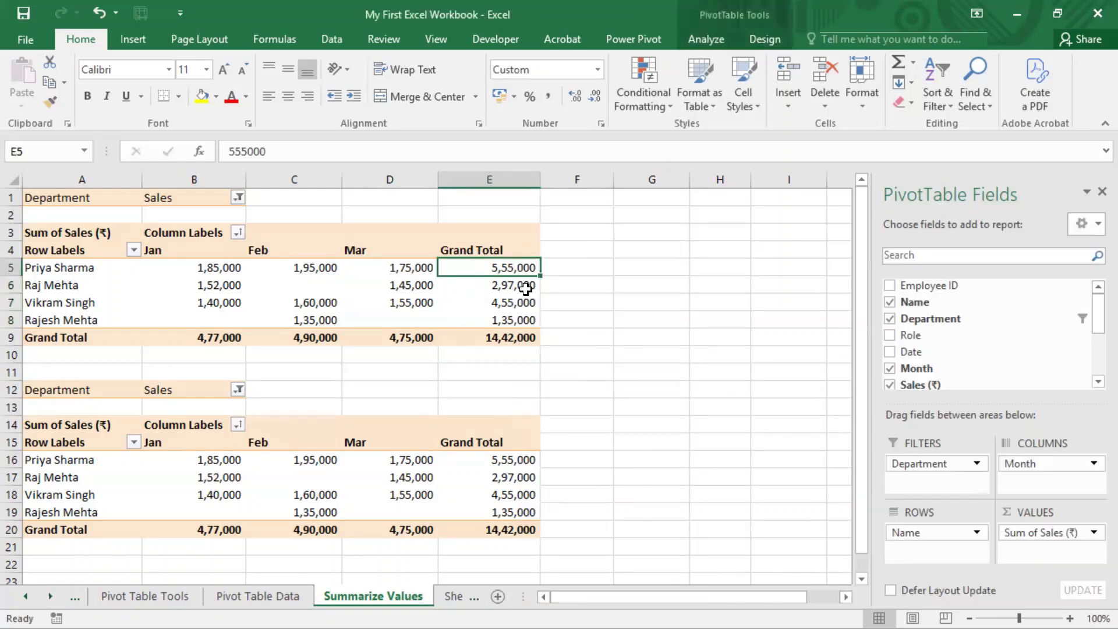
pyautogui.click(506, 340)
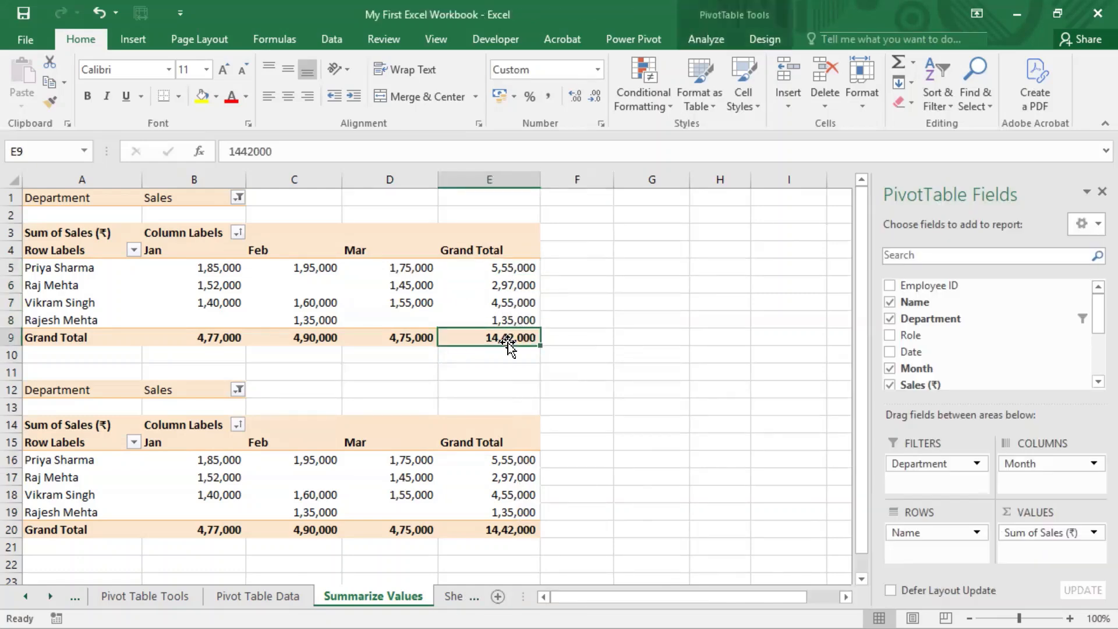
pyautogui.click(63, 272)
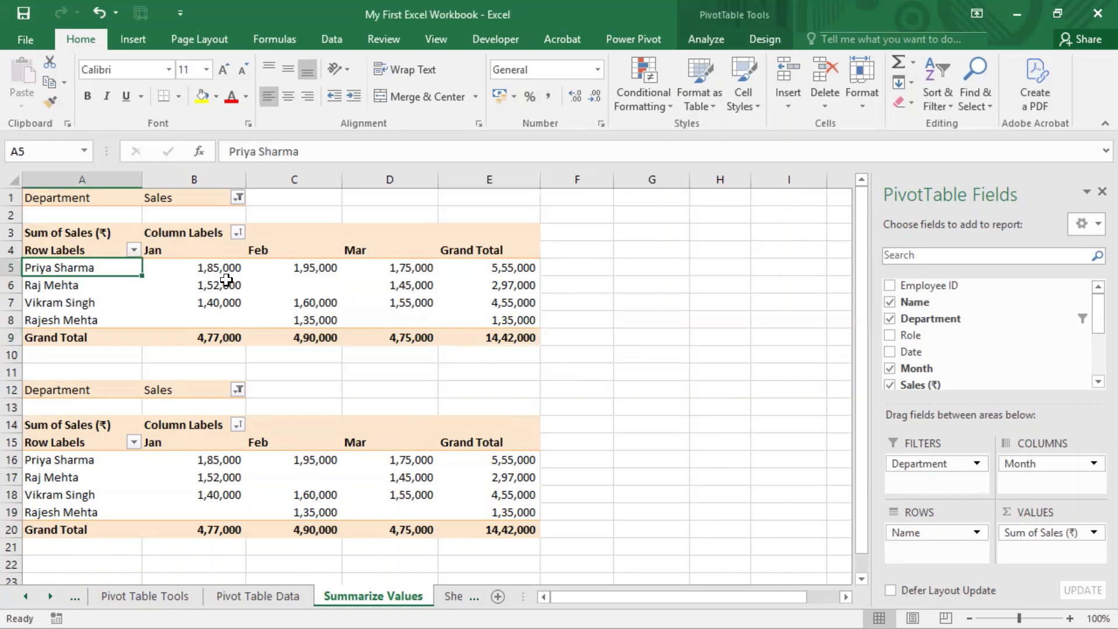
pyautogui.moveTo(225, 267); pyautogui.dragTo(373, 264)
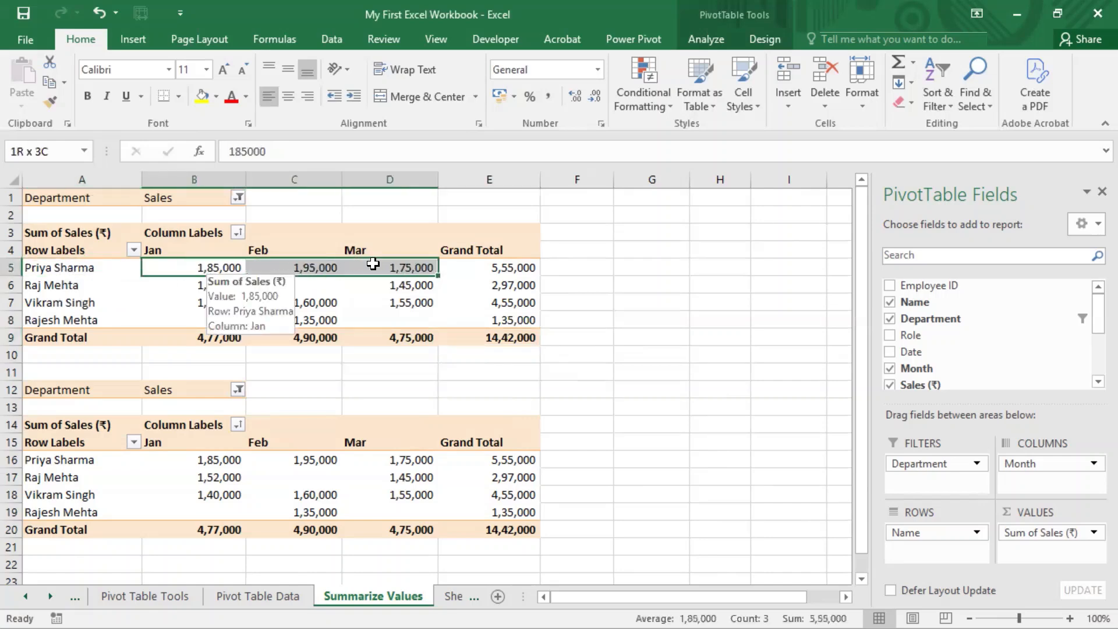
pyautogui.click(504, 266)
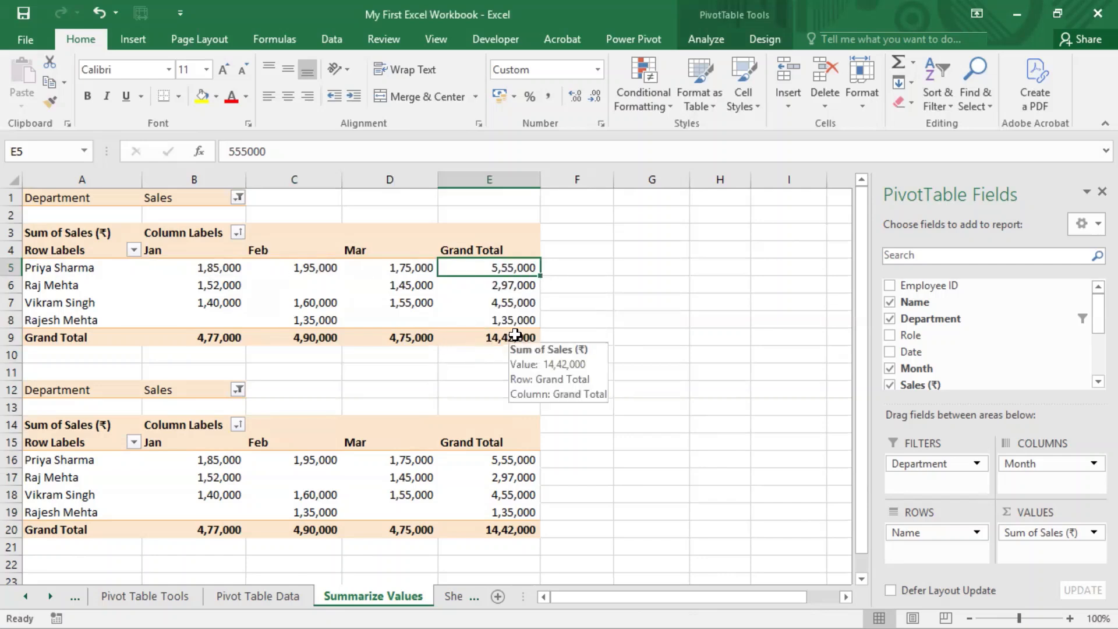
pyautogui.click(515, 335)
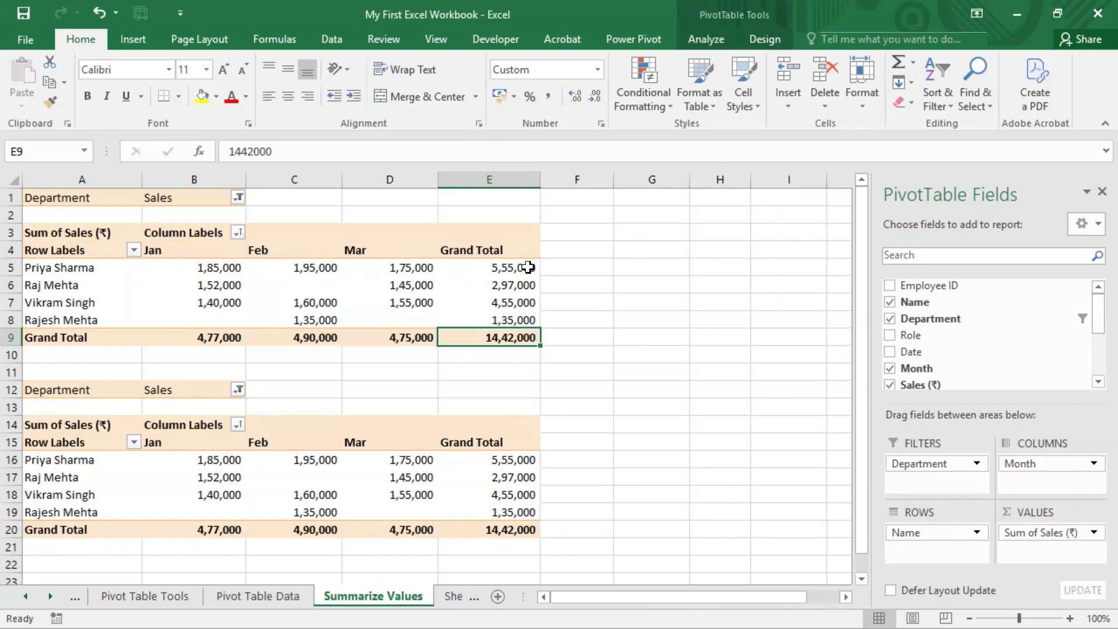
# Show the upper pivot table's sales values as % of Column Total.
pyautogui.click(528, 267)
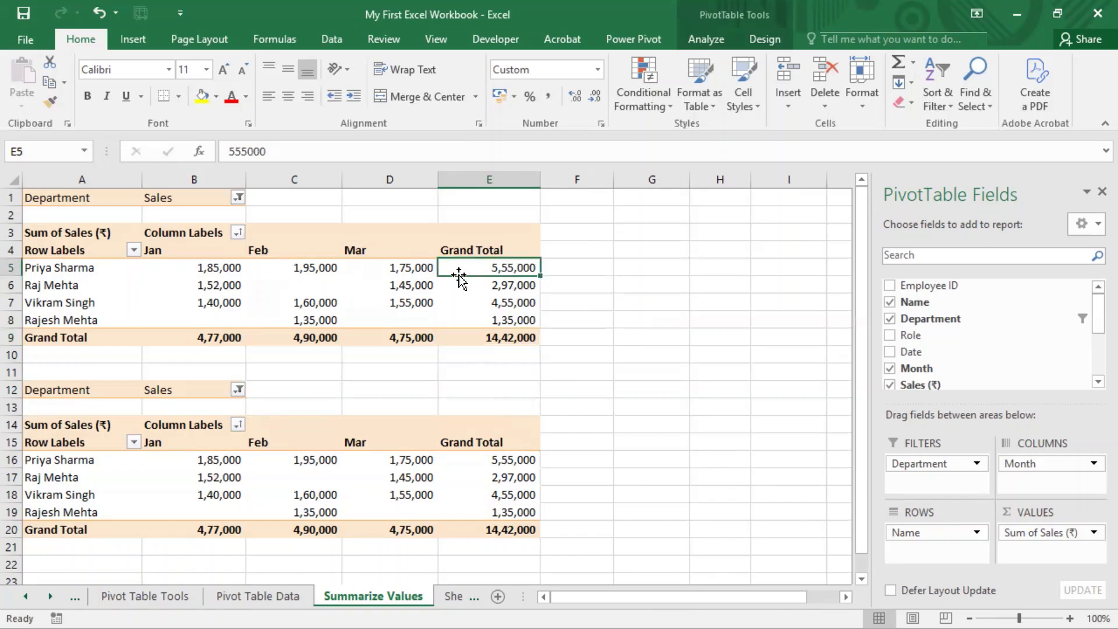
pyautogui.rightClick(476, 269)
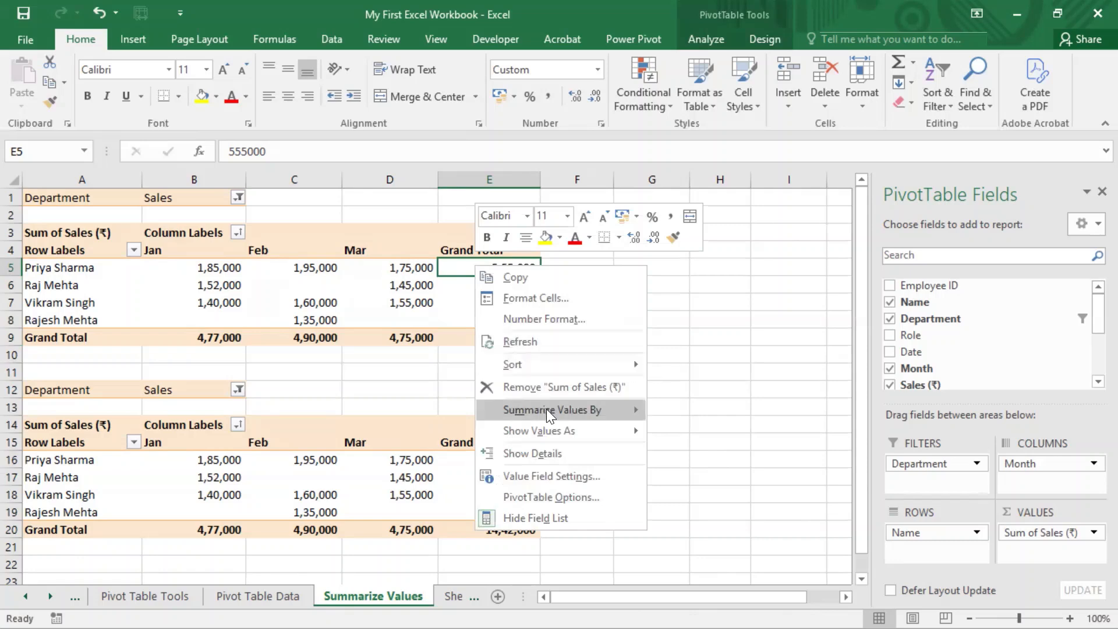
pyautogui.moveTo(549, 434)
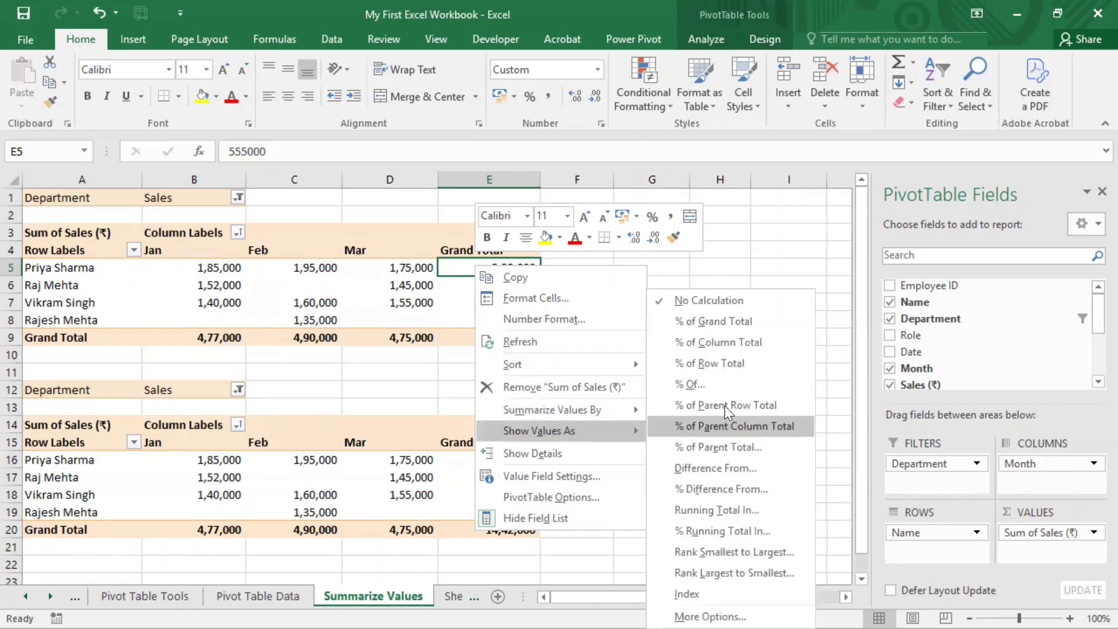
pyautogui.click(724, 343)
pyautogui.click(604, 341)
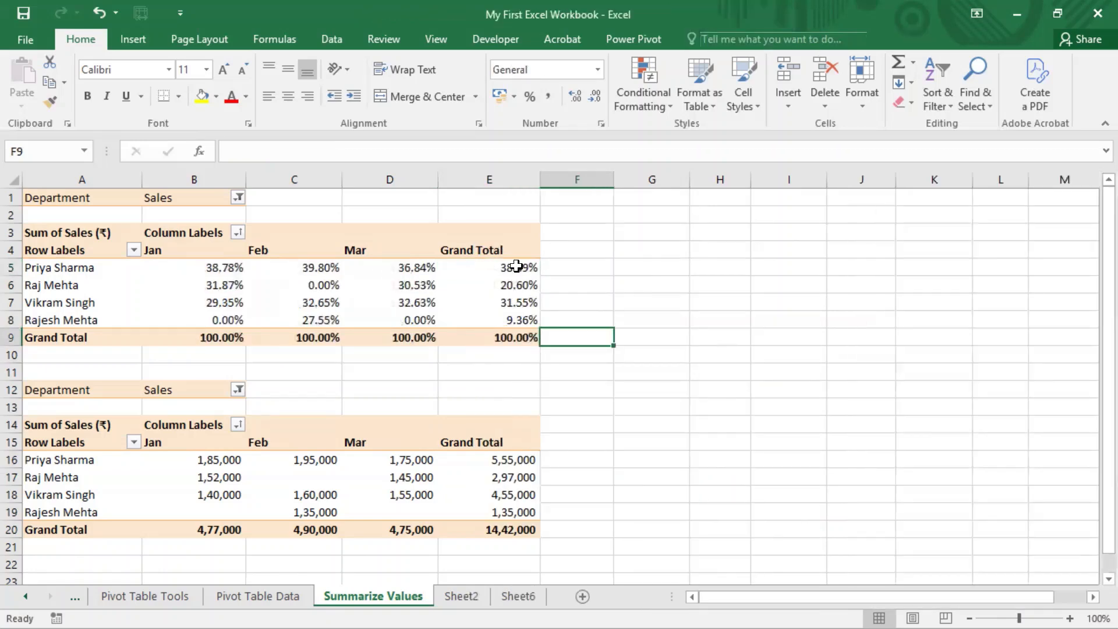
# Examine each salesperson's percentage share in the Grand Total column of the upper pivot table.
pyautogui.click(516, 266)
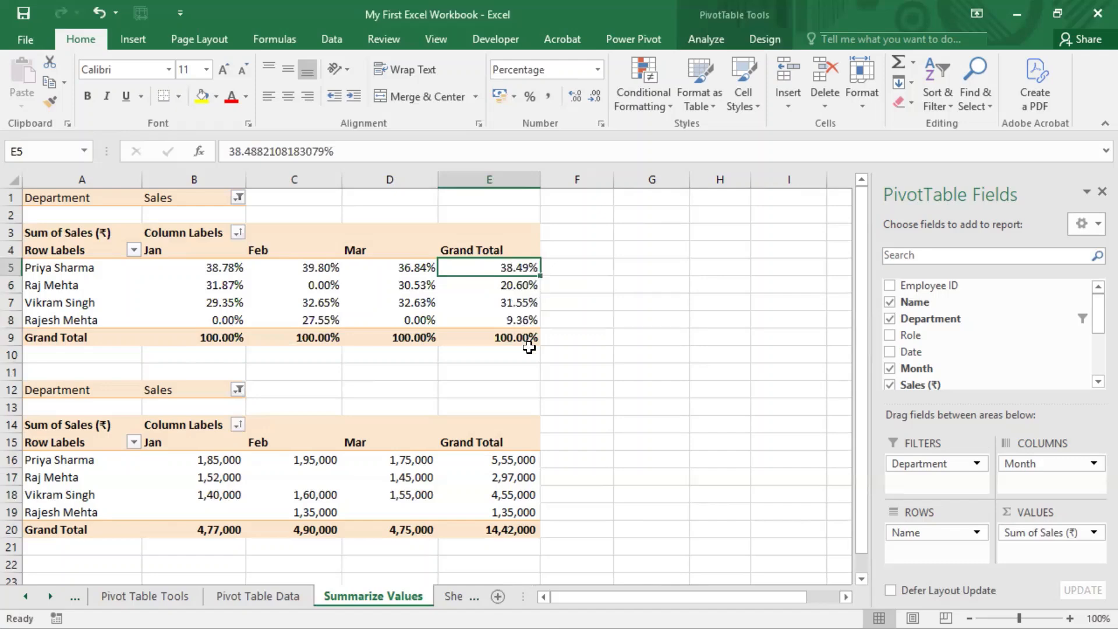
pyautogui.click(522, 340)
pyautogui.moveTo(521, 269); pyautogui.dragTo(519, 312)
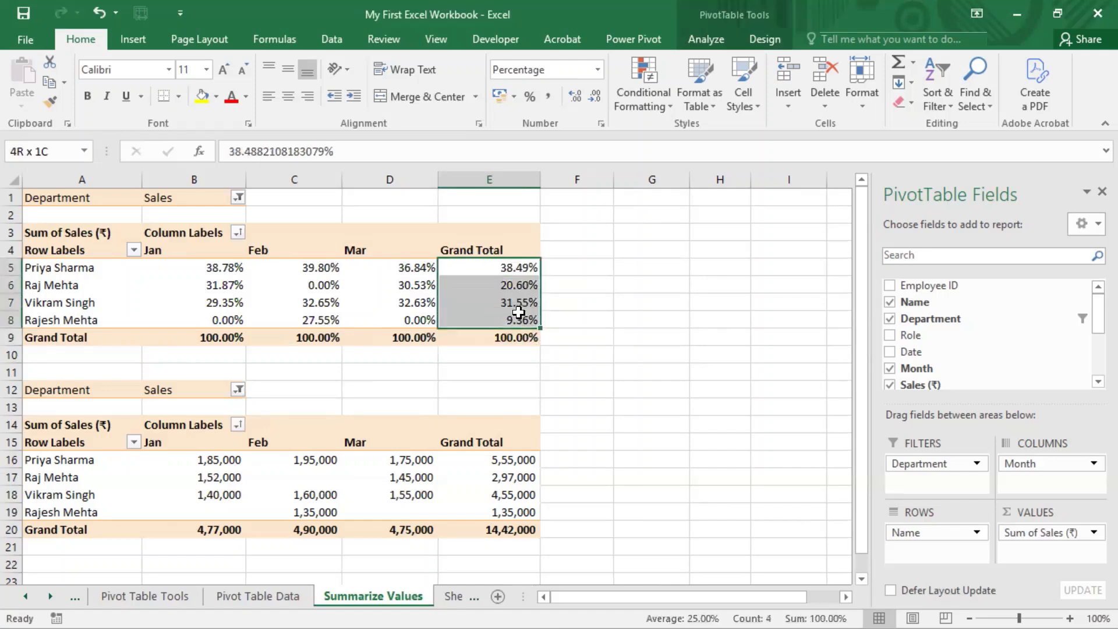
pyautogui.click(44, 303)
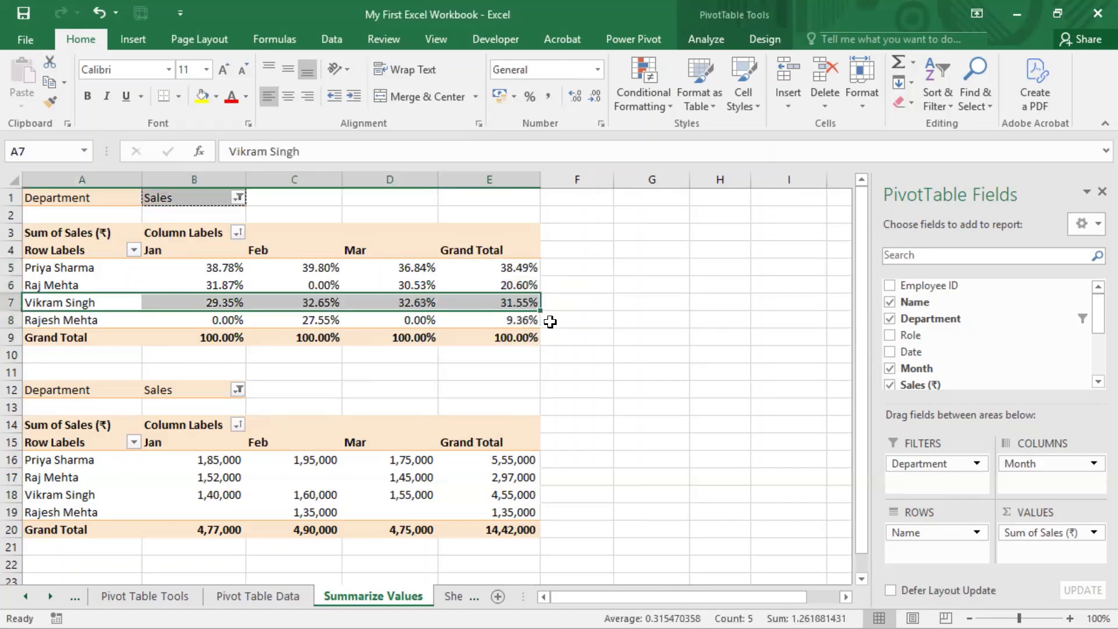
pyautogui.click(490, 301)
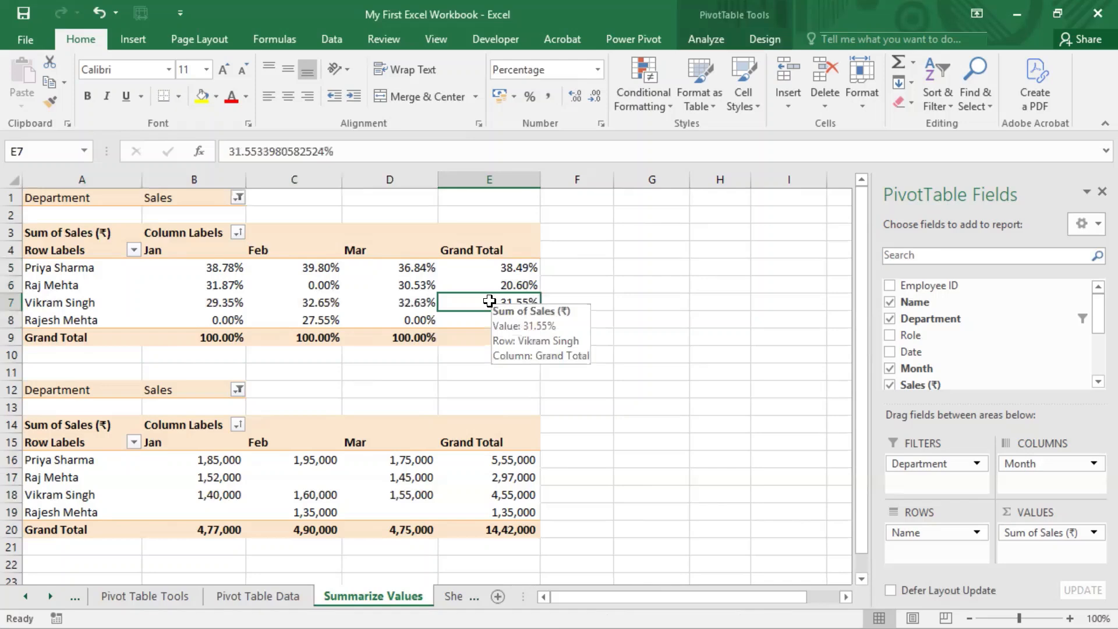
pyautogui.click(609, 274)
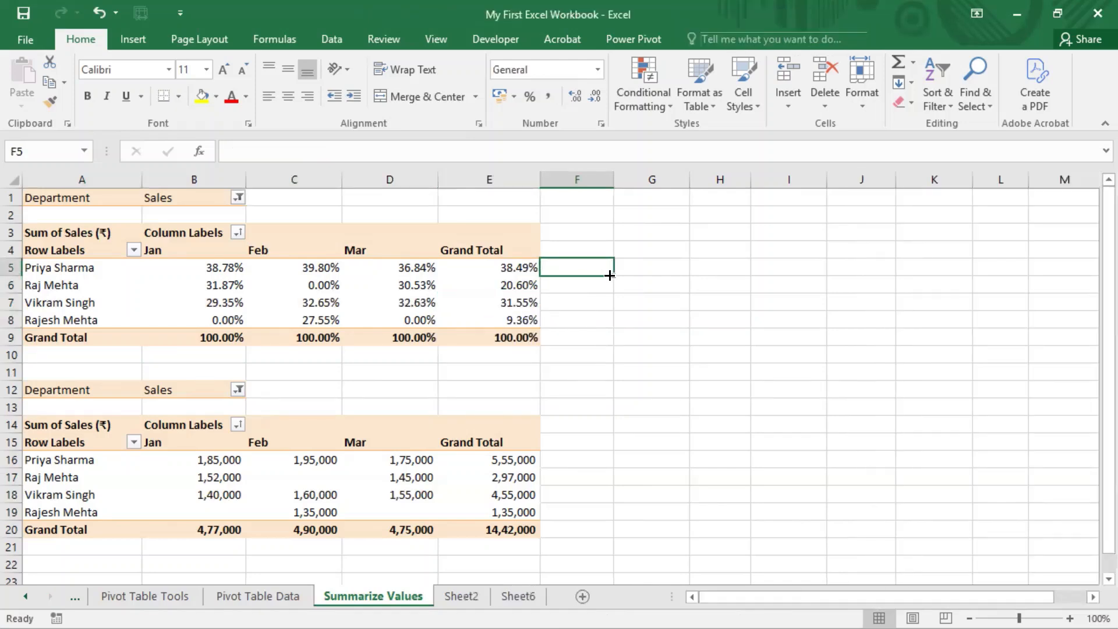
pyautogui.click(524, 267)
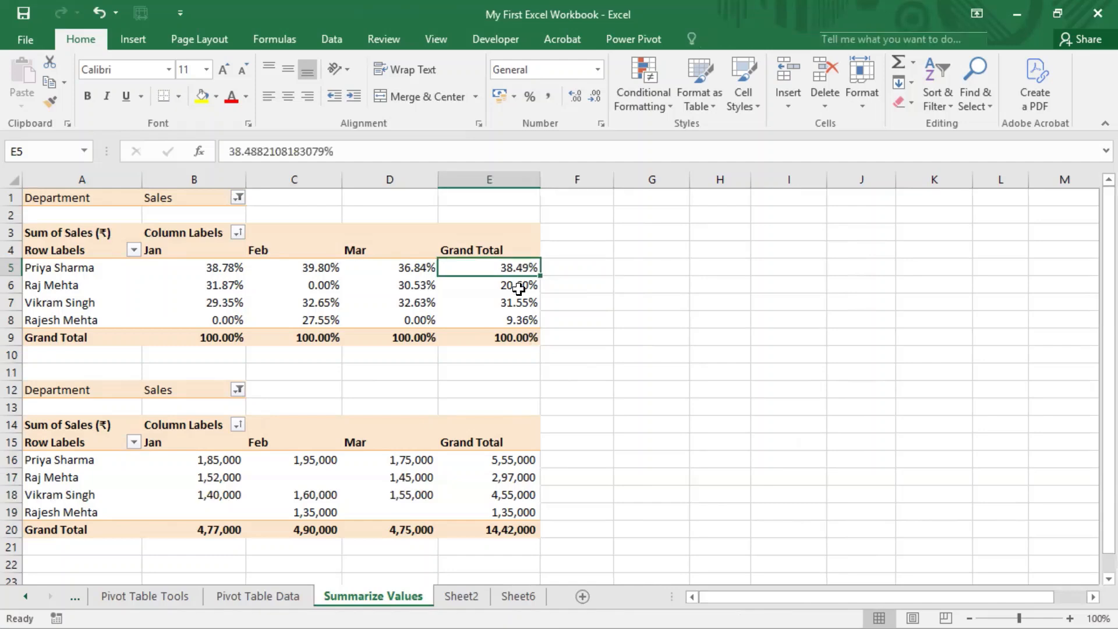
# Compare the first and third salespeople's shares in the upper Grand Total column and check the first one's monthly percentages.
pyautogui.click(519, 284)
pyautogui.click(517, 302)
pyautogui.click(524, 266)
pyautogui.click(526, 303)
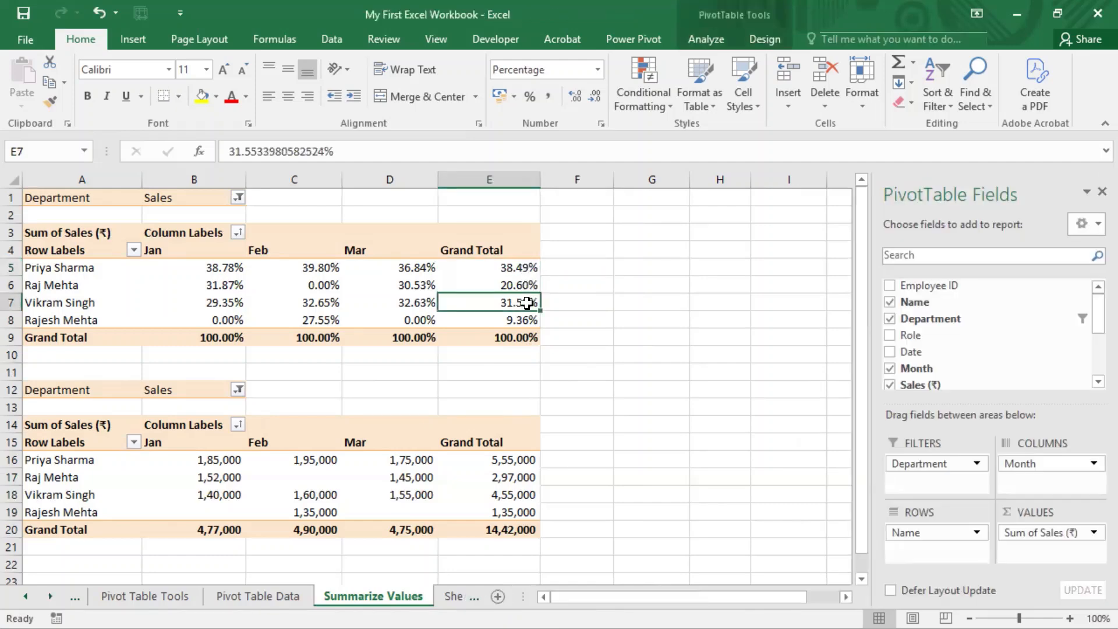
pyautogui.click(524, 267)
pyautogui.click(516, 302)
pyautogui.click(510, 264)
pyautogui.click(511, 304)
pyautogui.click(213, 267)
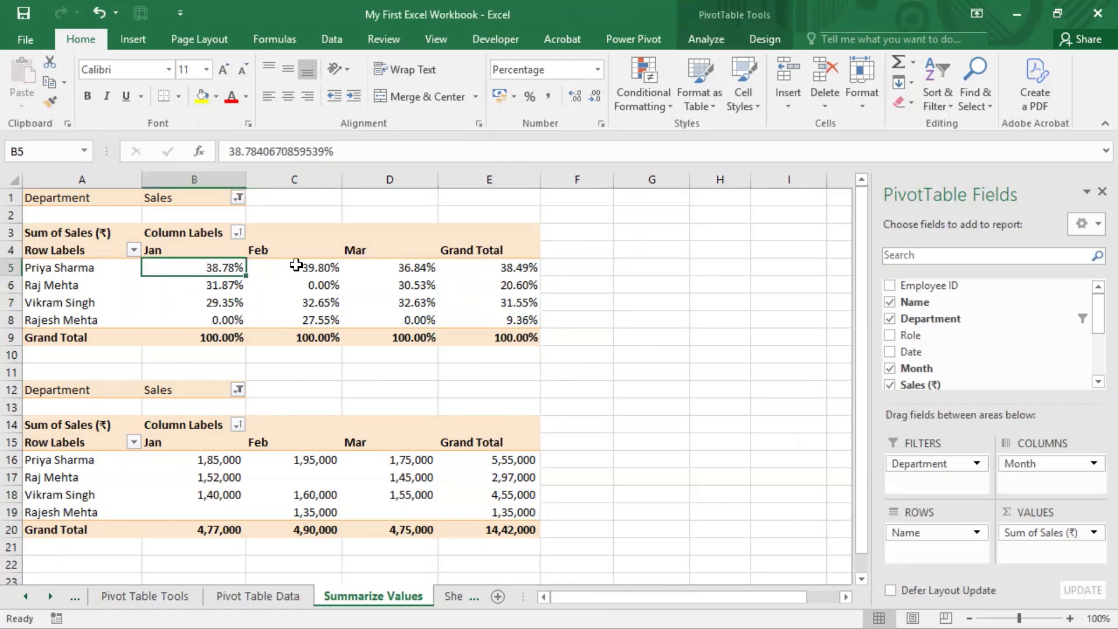
pyautogui.moveTo(296, 265); pyautogui.dragTo(362, 261)
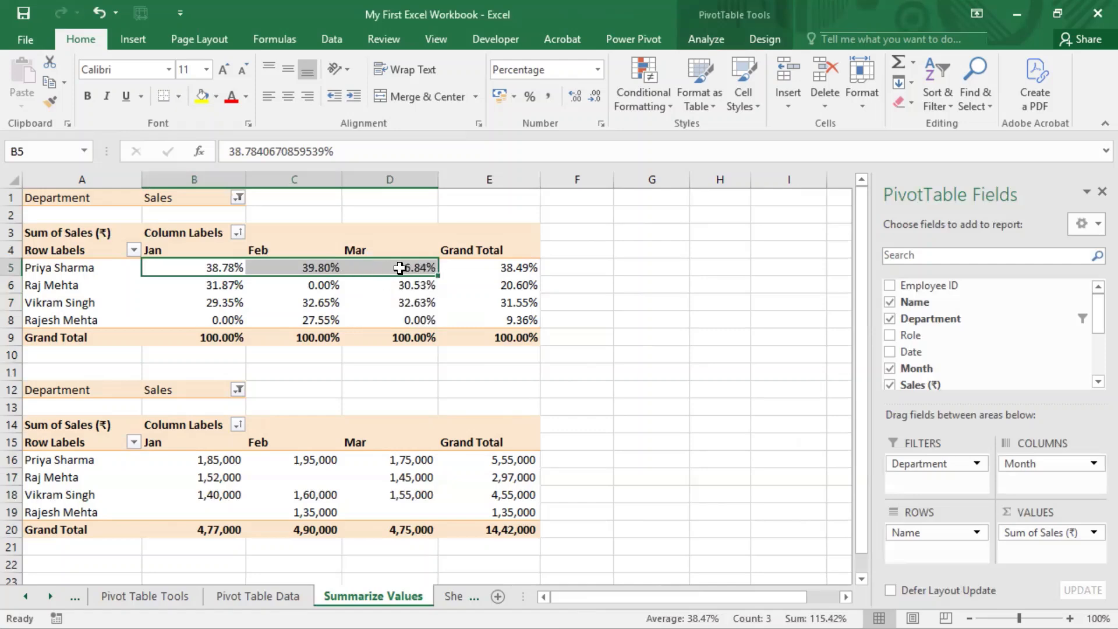
# Show the upper pivot table's sales values as % of Row Total.
pyautogui.rightClick(522, 269)
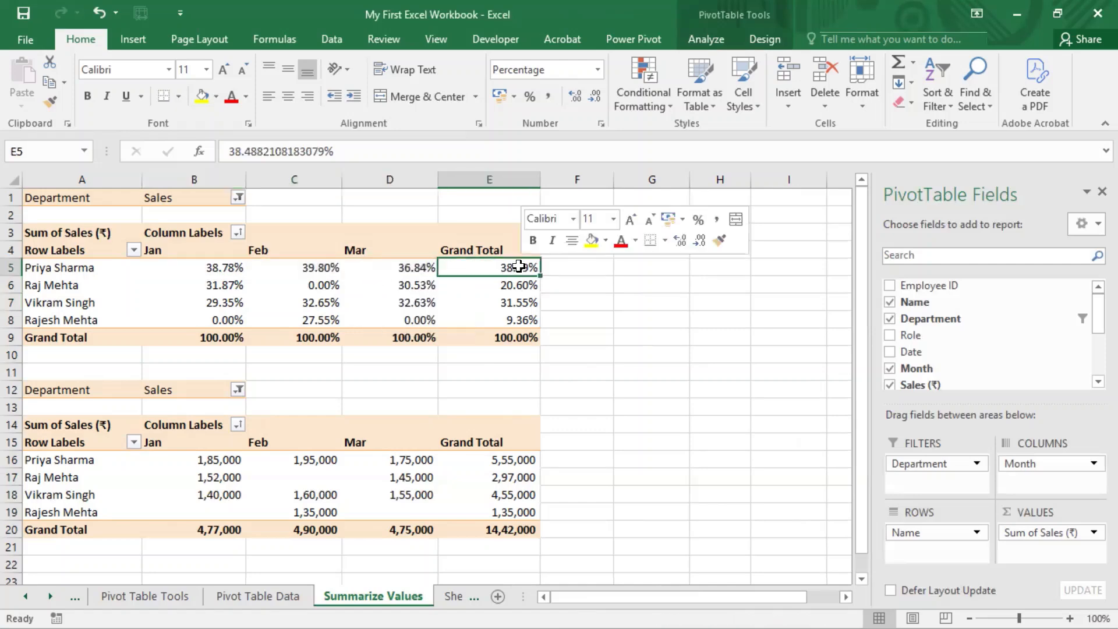
pyautogui.moveTo(579, 433)
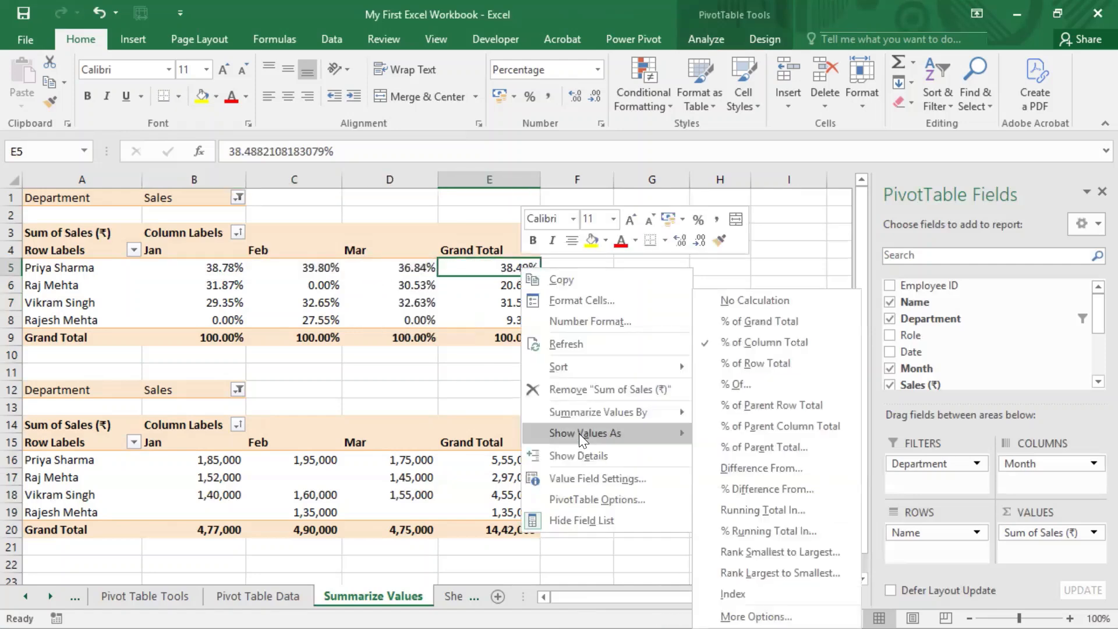
pyautogui.click(791, 362)
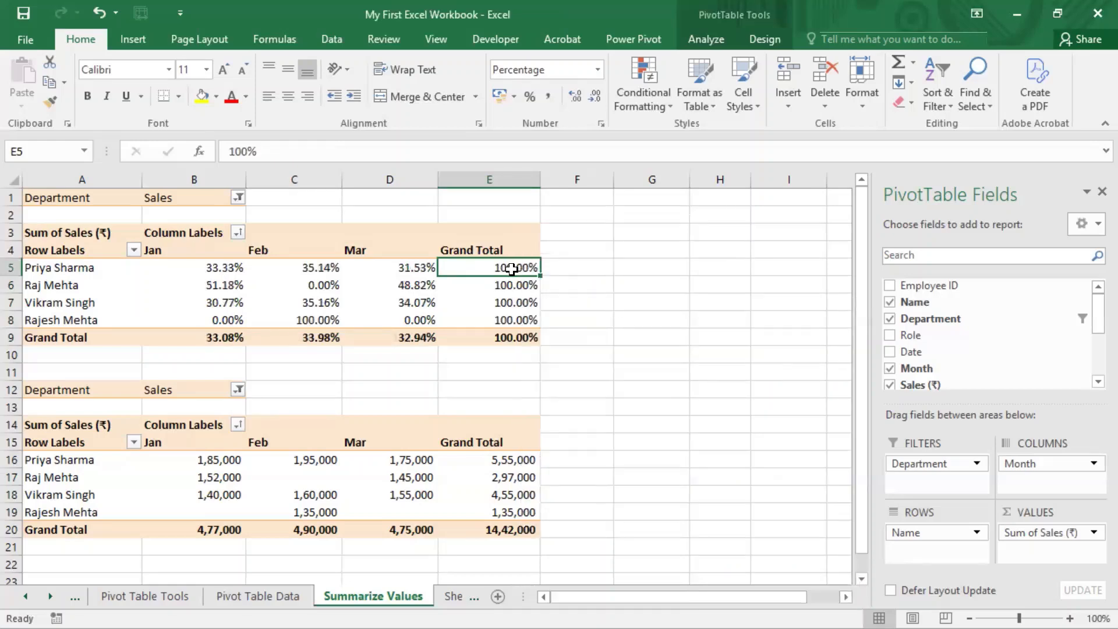
# Examine how the first two salespeople's monthly percentages in the upper pivot table relate to the row totals in the Grand Total column.
pyautogui.moveTo(222, 268)
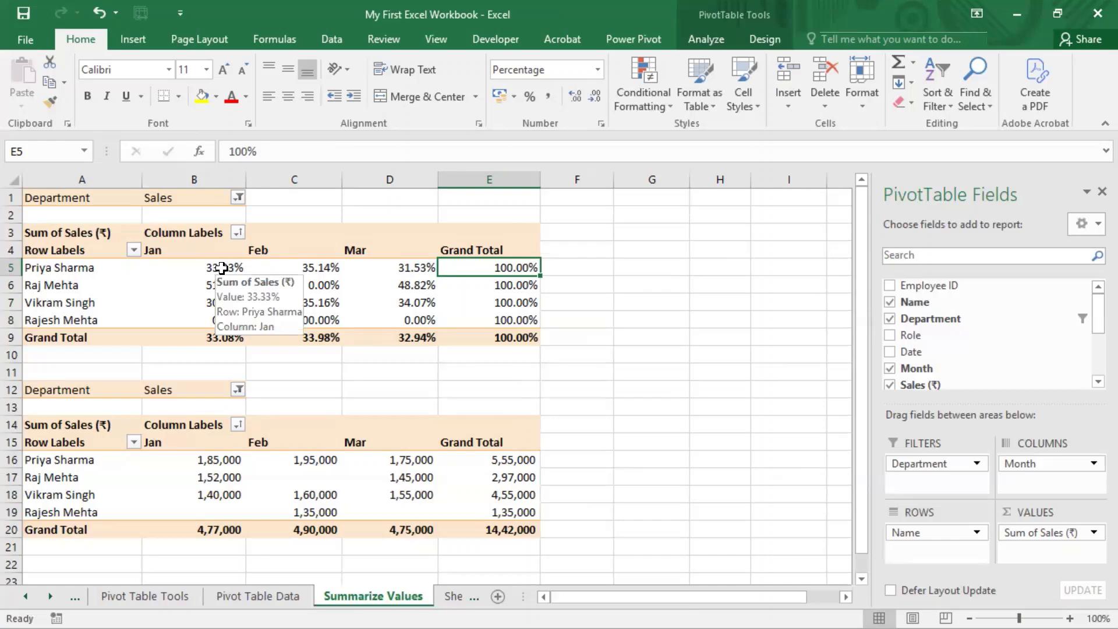
pyautogui.moveTo(222, 268); pyautogui.dragTo(387, 267)
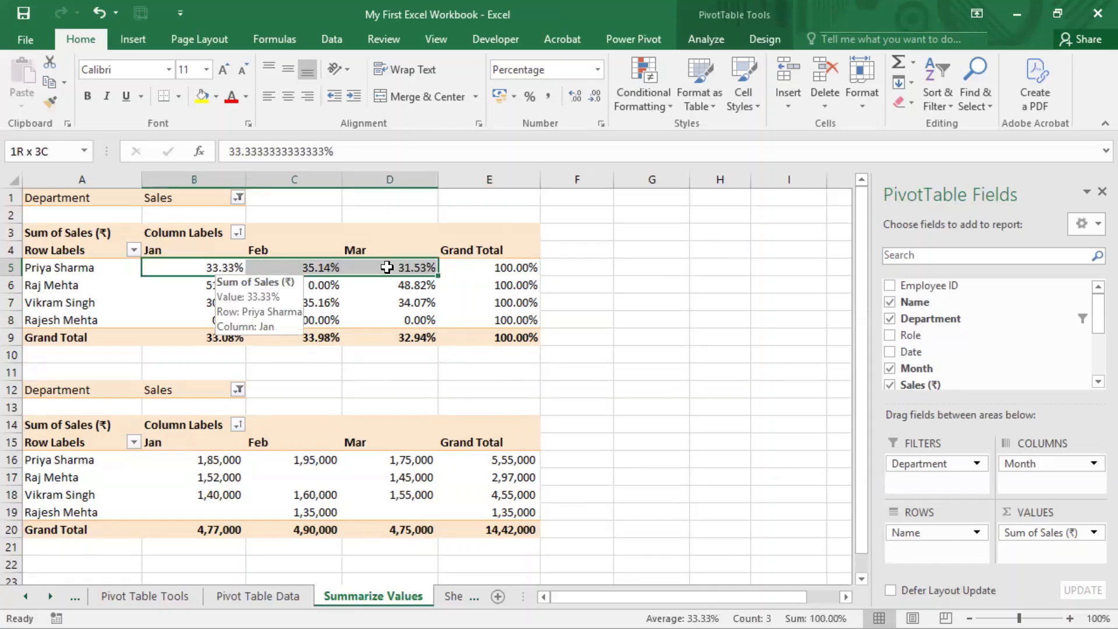
pyautogui.click(622, 275)
pyautogui.click(301, 272)
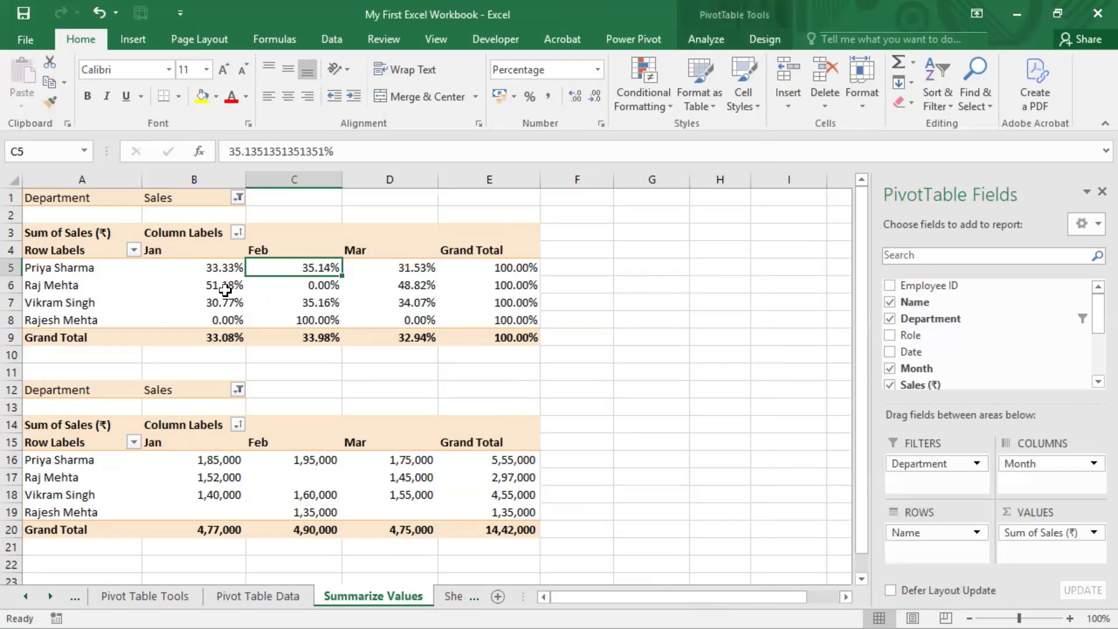
pyautogui.click(73, 284)
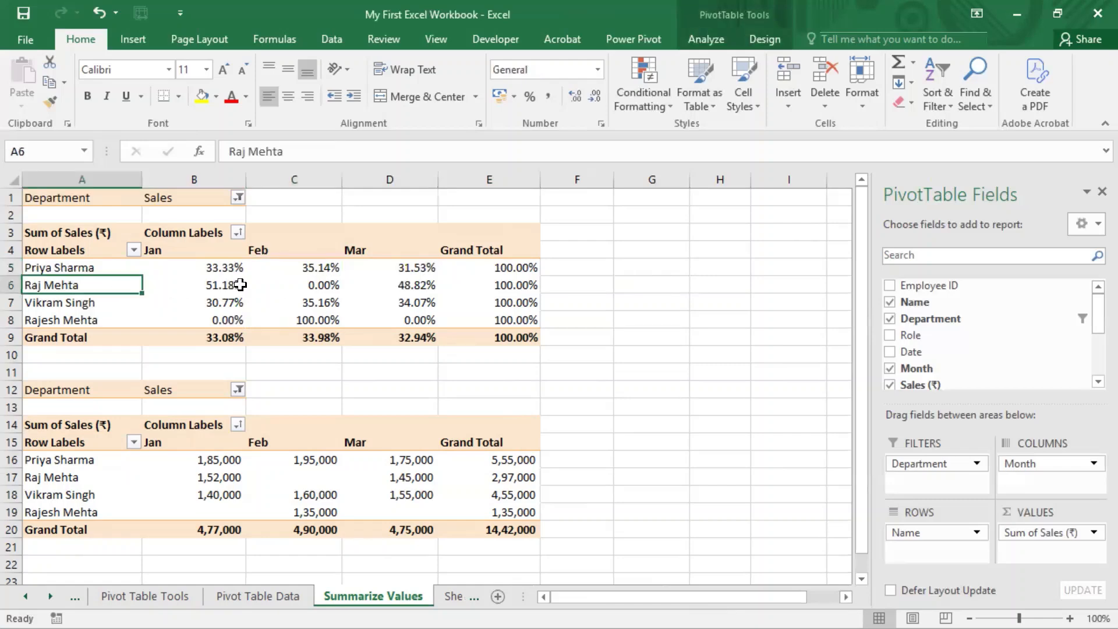
pyautogui.click(230, 285)
pyautogui.click(306, 284)
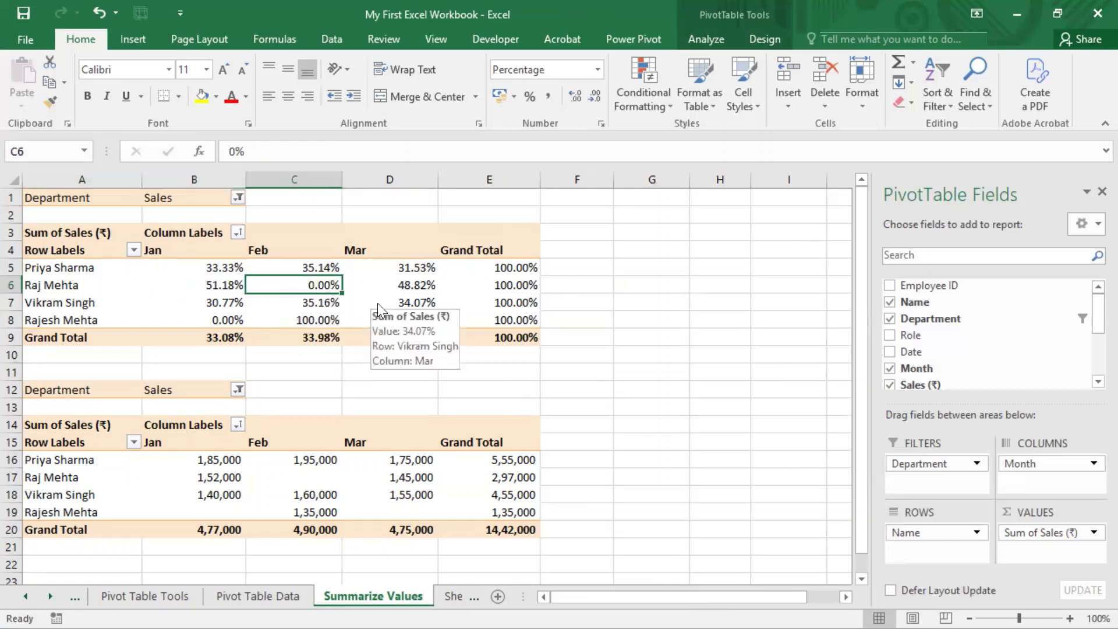
pyautogui.click(615, 287)
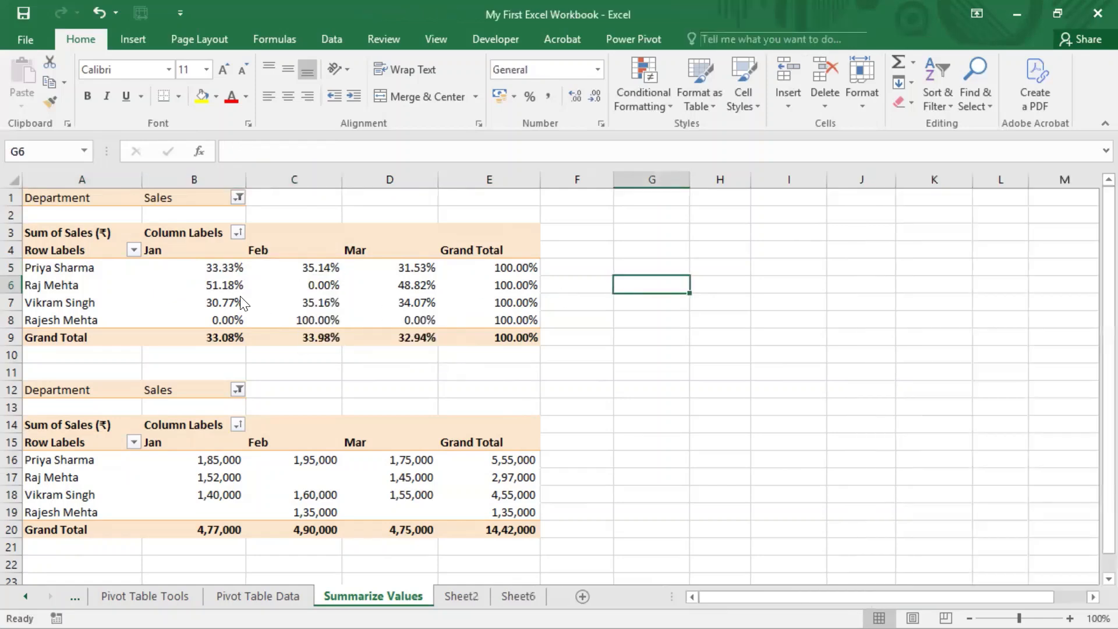
pyautogui.moveTo(146, 268); pyautogui.dragTo(348, 269)
pyautogui.moveTo(498, 269); pyautogui.dragTo(502, 317)
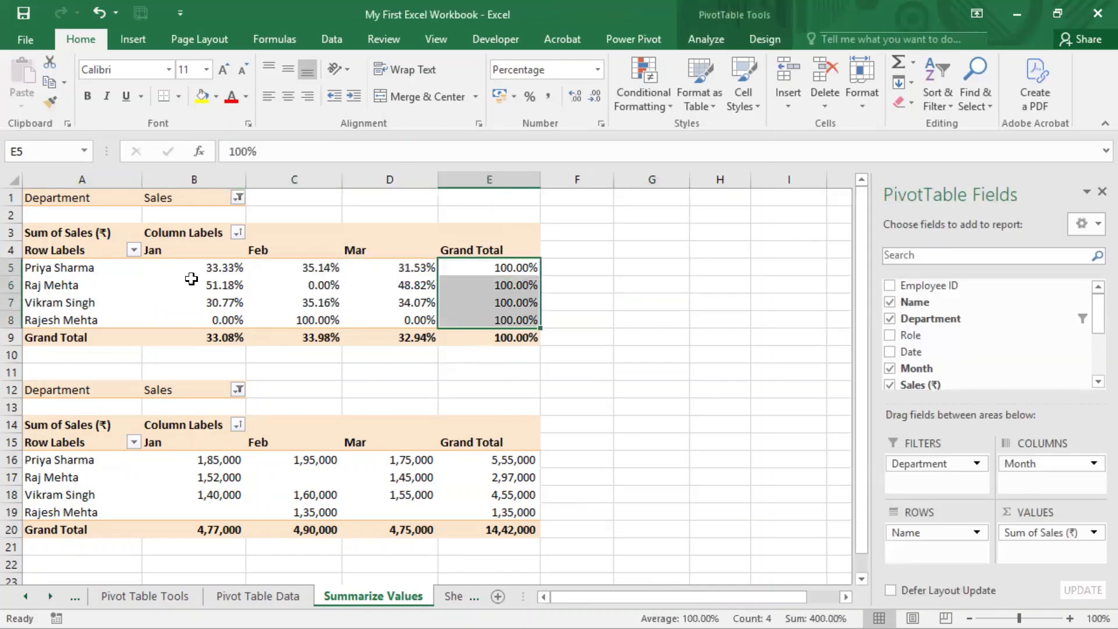
pyautogui.click(661, 283)
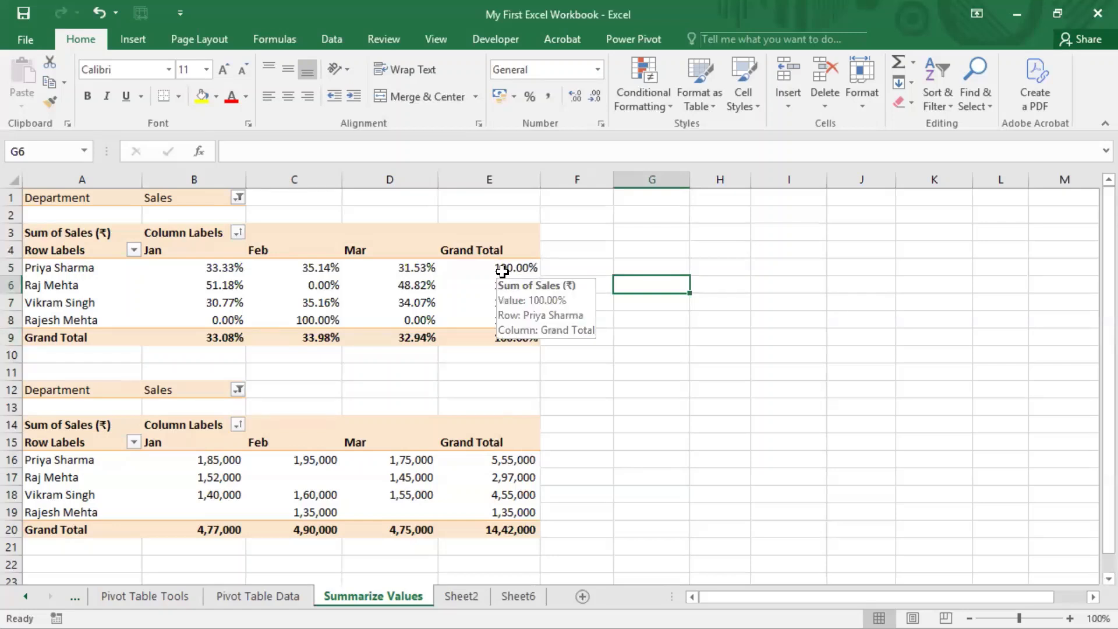
# Show the upper pivot table's sales values as % of Grand Total.
pyautogui.rightClick(503, 271)
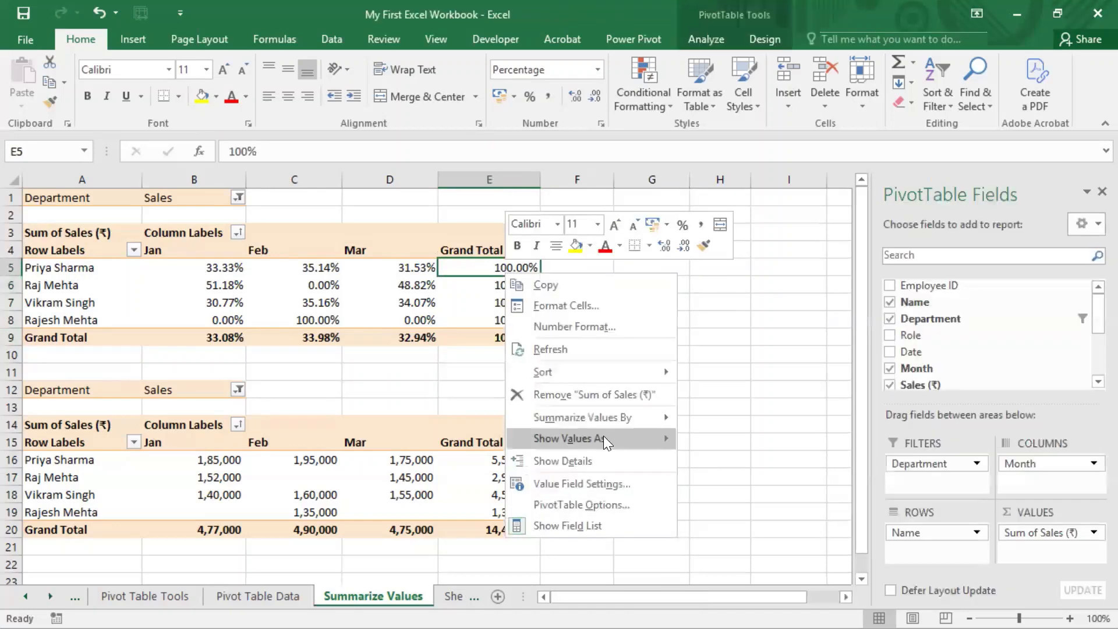
pyautogui.moveTo(603, 436)
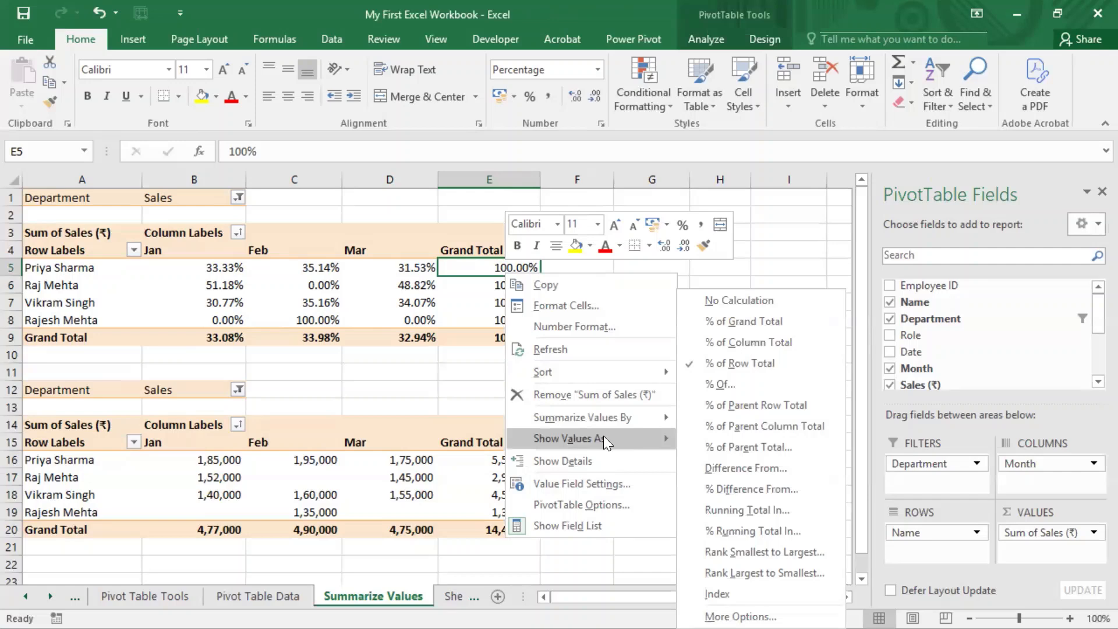
pyautogui.click(760, 326)
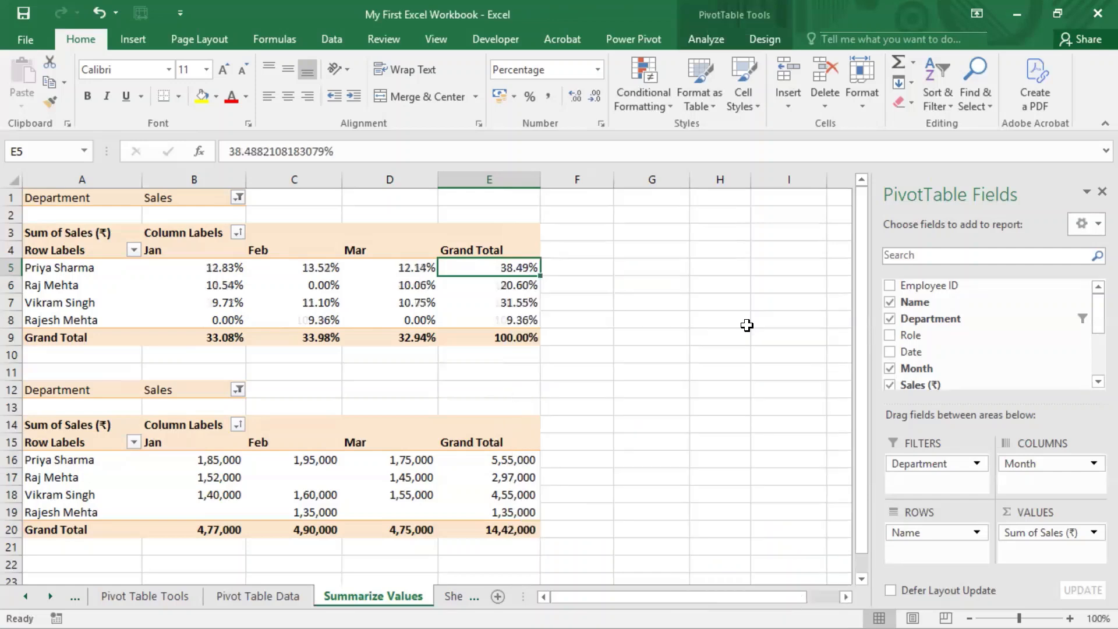
# Examine how all monthly percentages add up to the overall grand total and how the first salesperson's months add up to the row share.
pyautogui.click(606, 323)
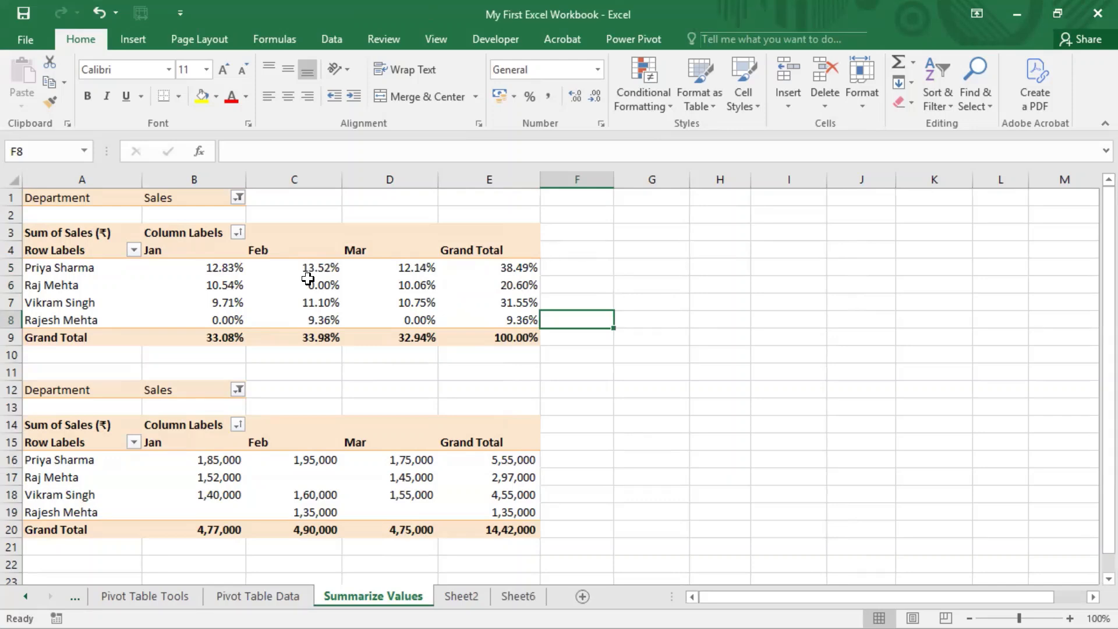
pyautogui.click(728, 284)
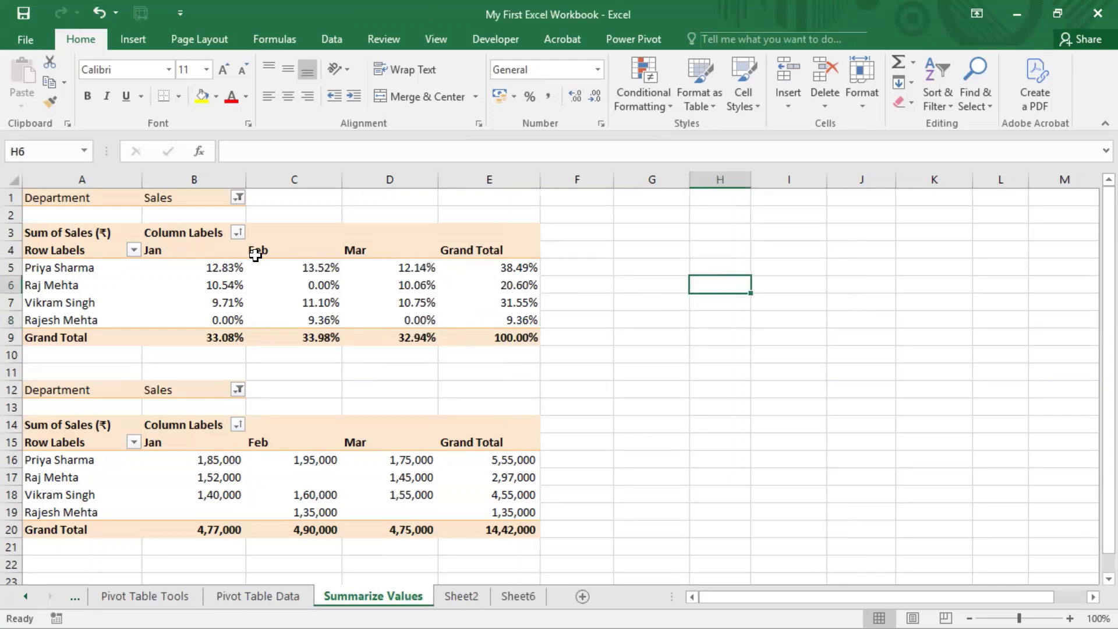
pyautogui.click(312, 267)
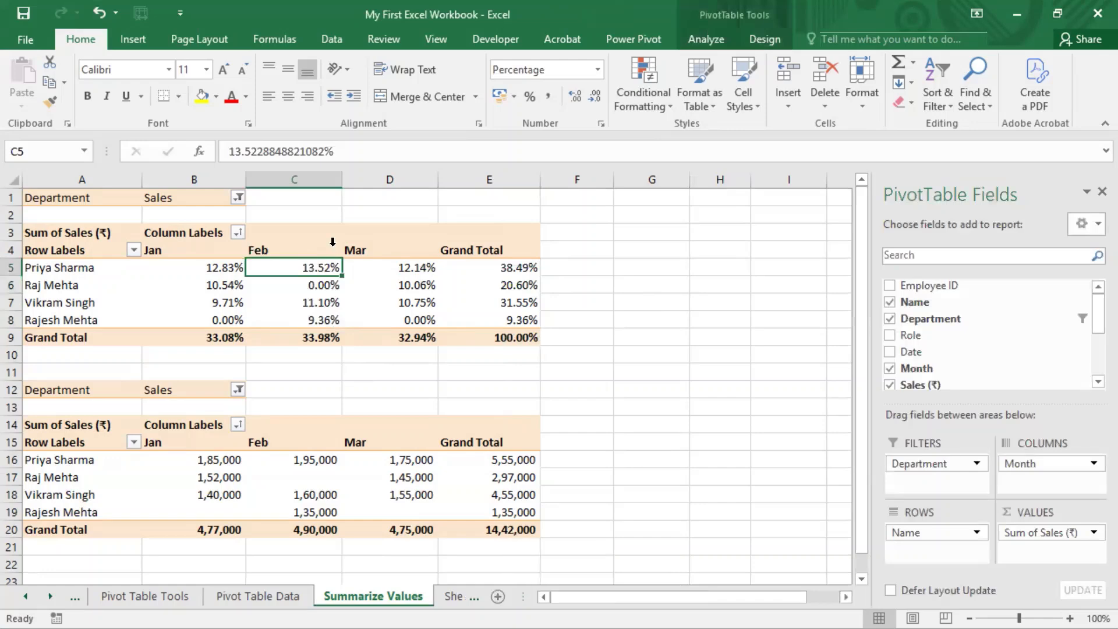
pyautogui.moveTo(321, 264)
pyautogui.moveTo(197, 274)
pyautogui.moveTo(479, 313)
pyautogui.click(510, 339)
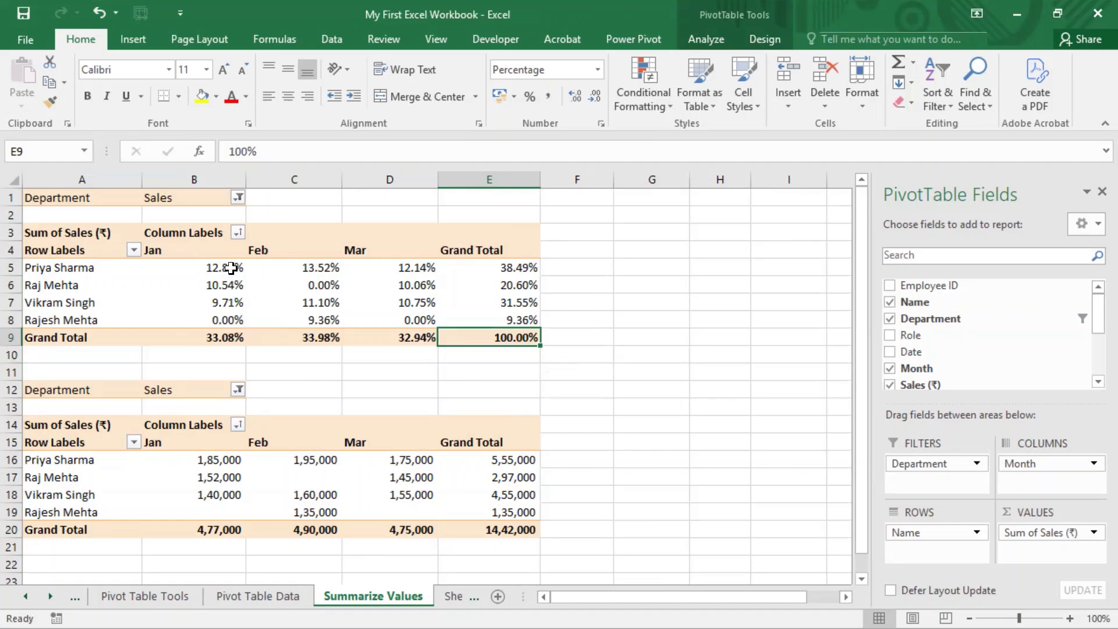
pyautogui.moveTo(228, 269); pyautogui.dragTo(382, 314)
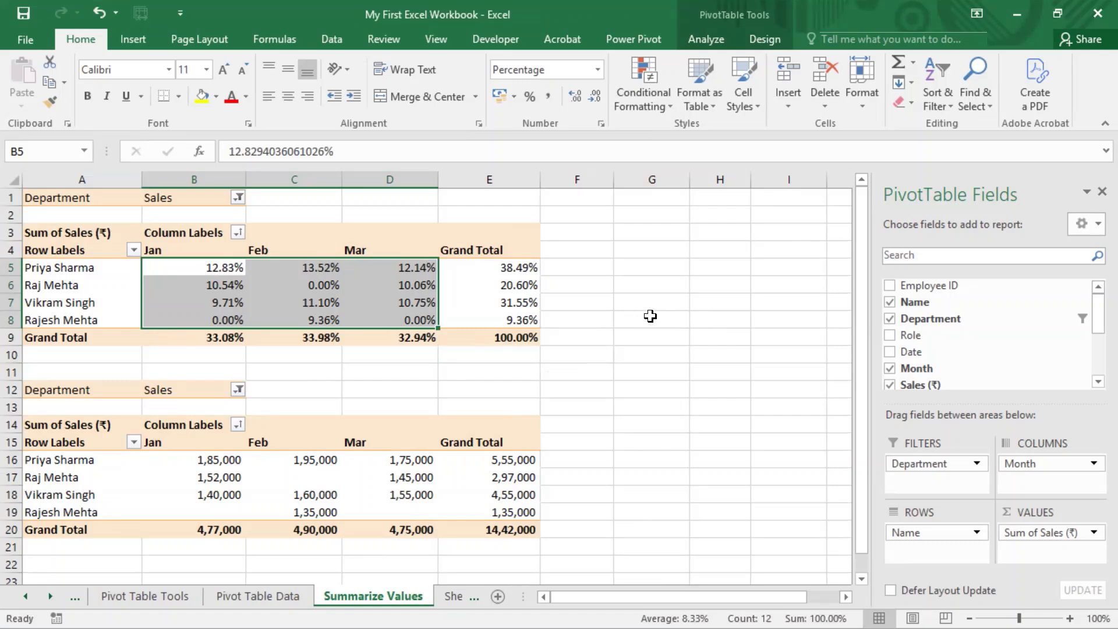
pyautogui.click(591, 298)
pyautogui.click(528, 266)
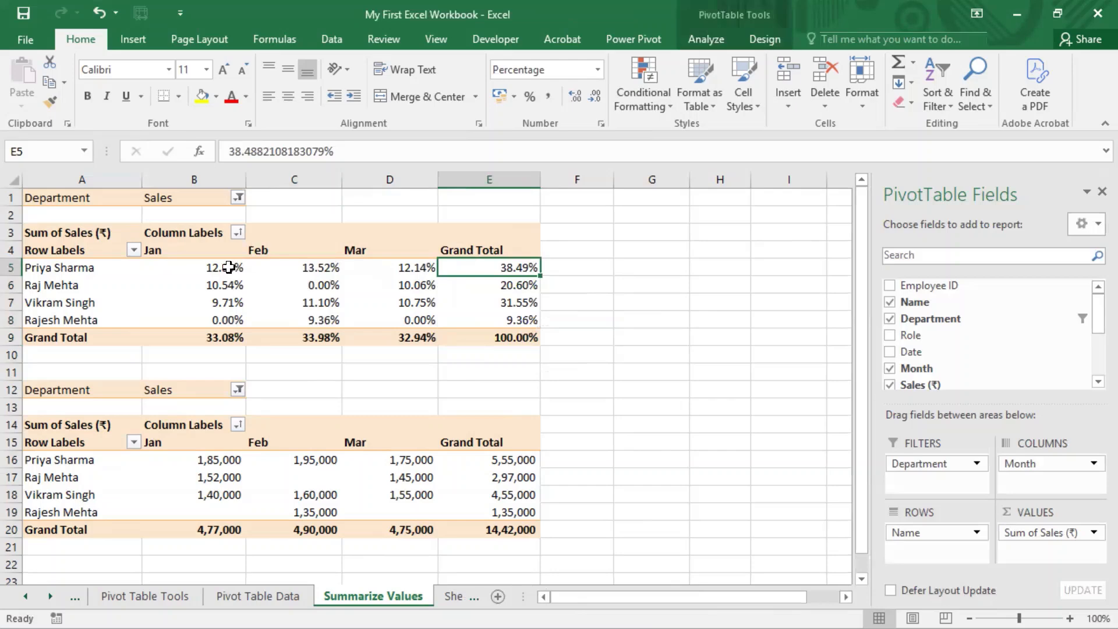
pyautogui.moveTo(232, 269); pyautogui.dragTo(402, 269)
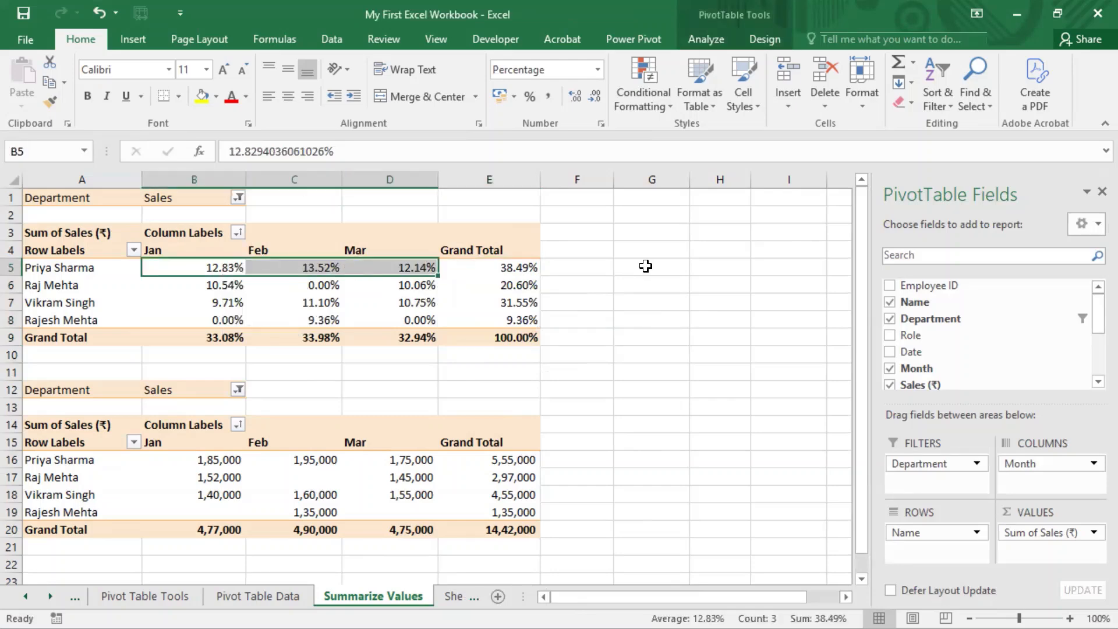
pyautogui.click(645, 266)
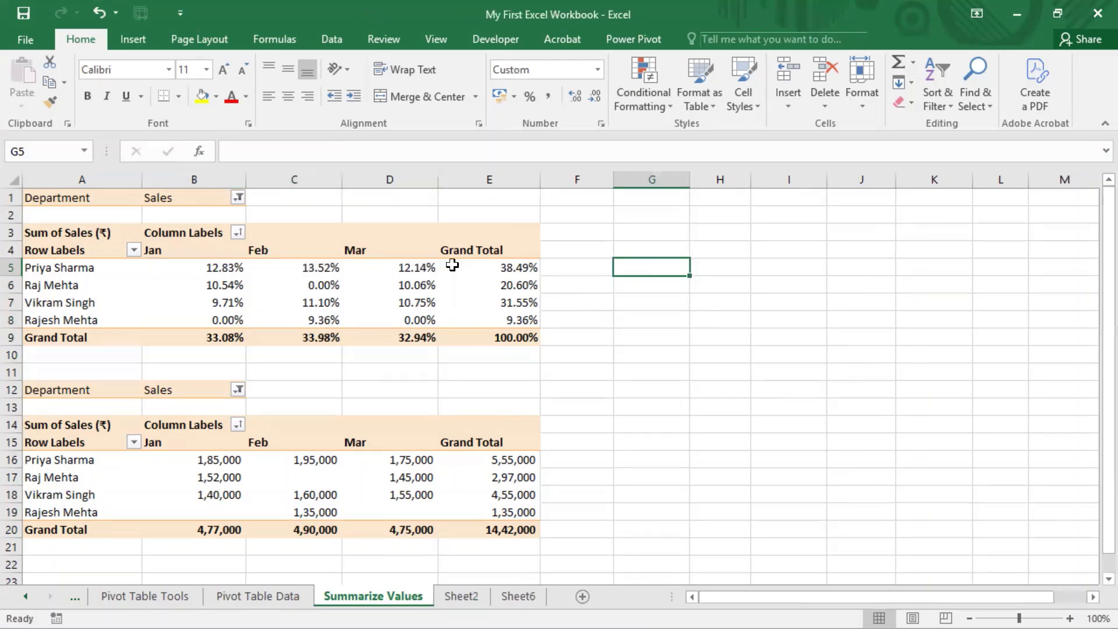
pyautogui.rightClick(416, 274)
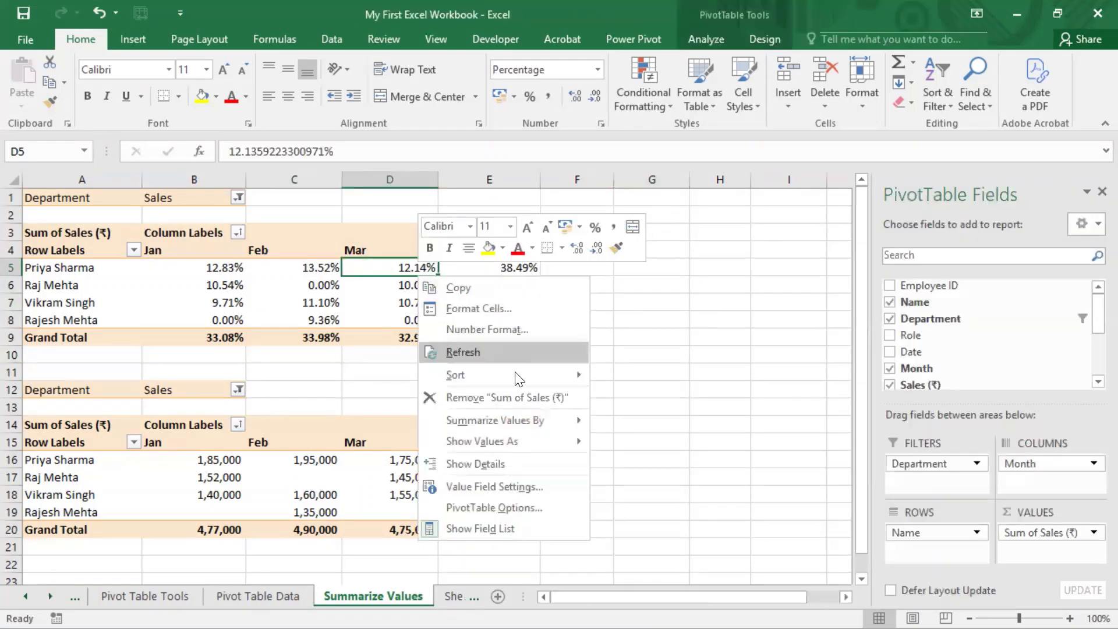
pyautogui.moveTo(534, 441)
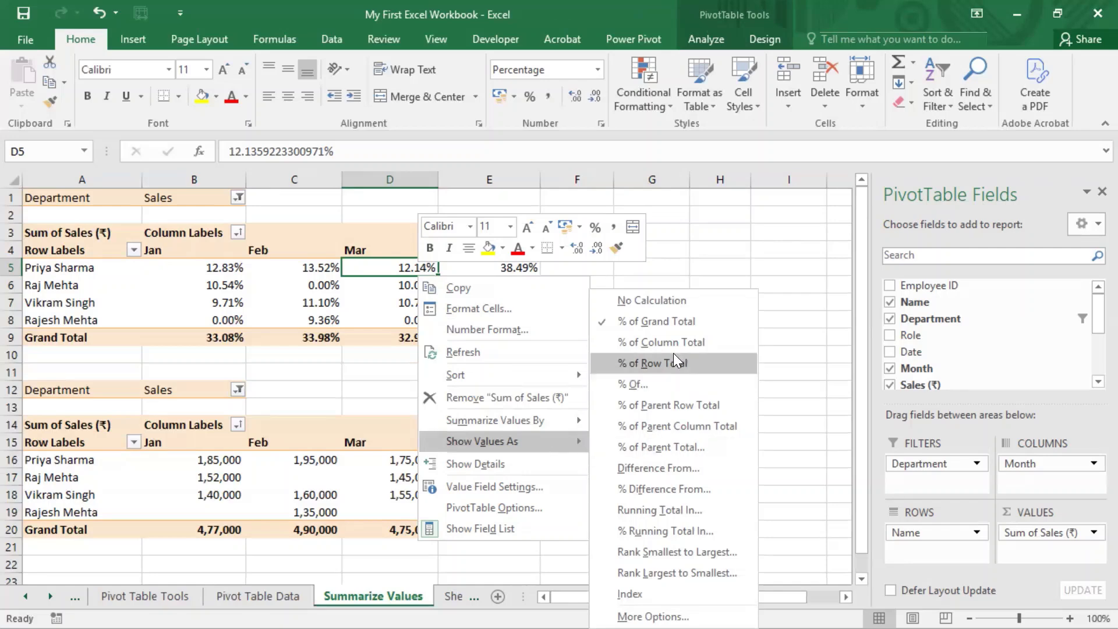
pyautogui.click(662, 390)
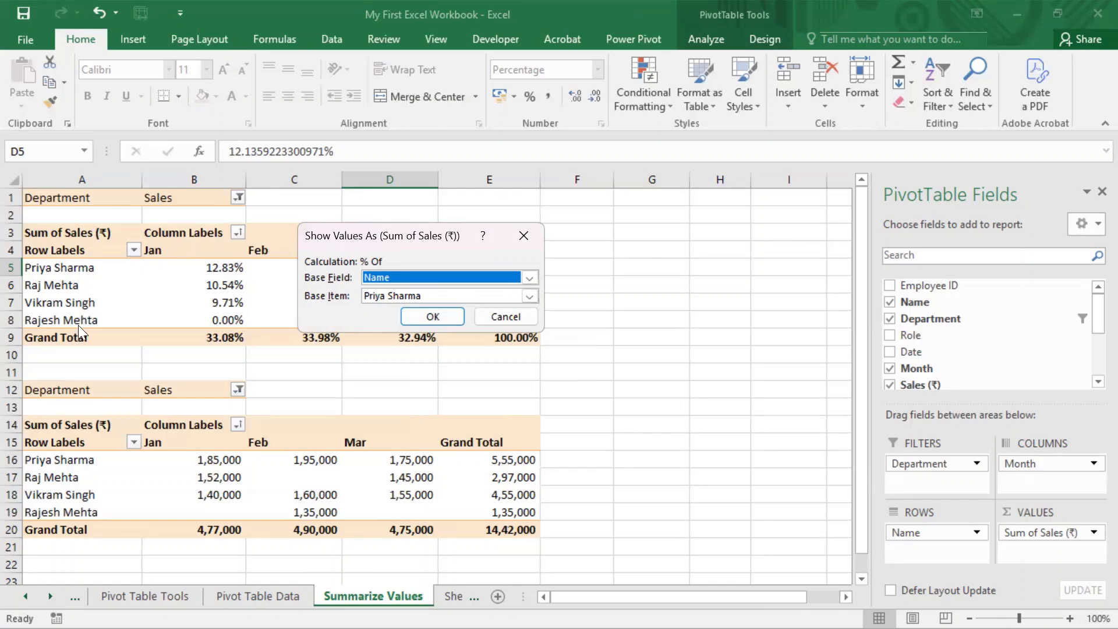
pyautogui.click(502, 318)
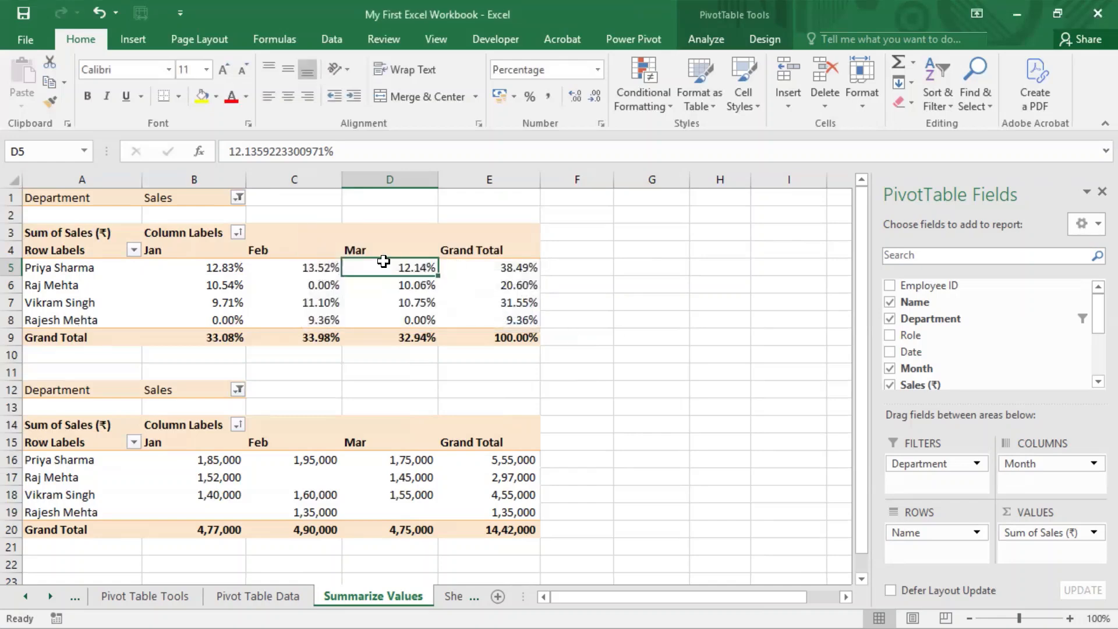
pyautogui.rightClick(402, 267)
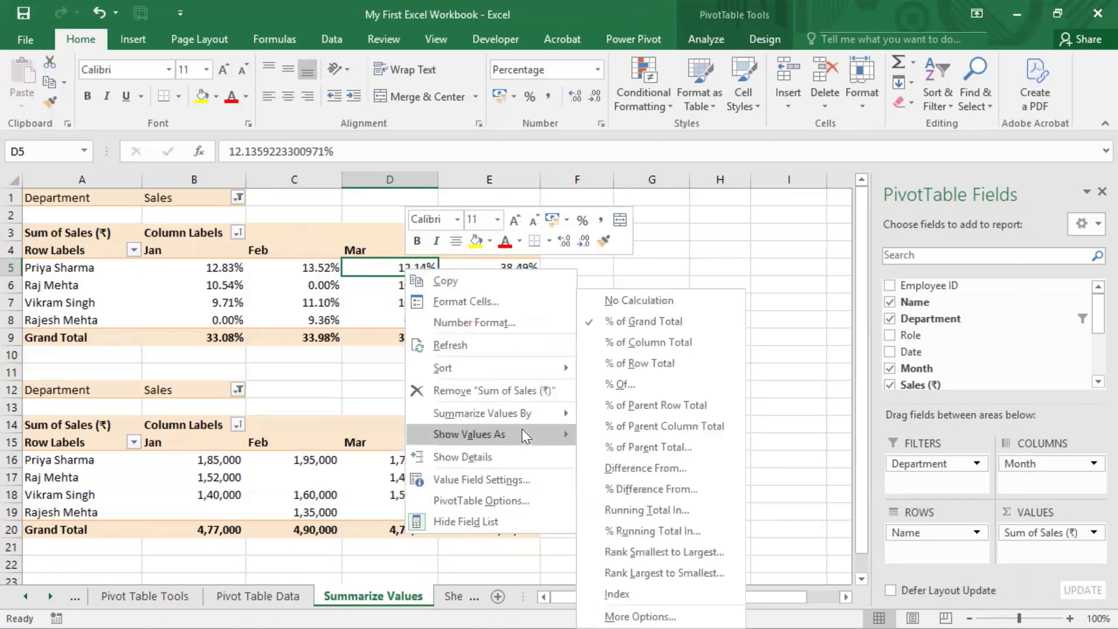
pyautogui.click(558, 1)
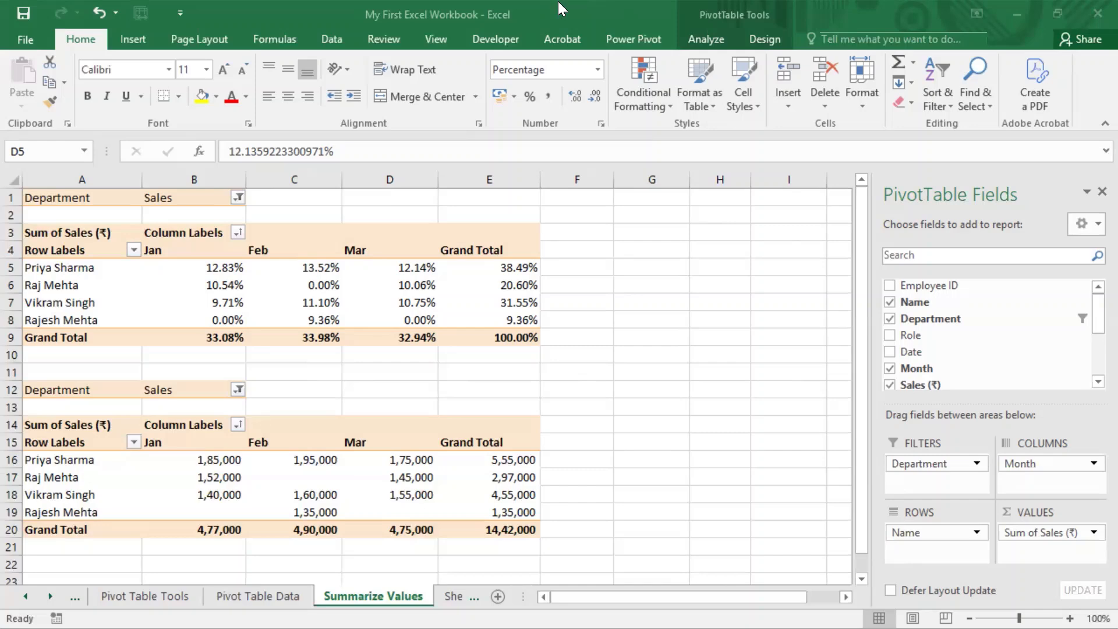
pyautogui.click(533, 254)
pyautogui.click(529, 262)
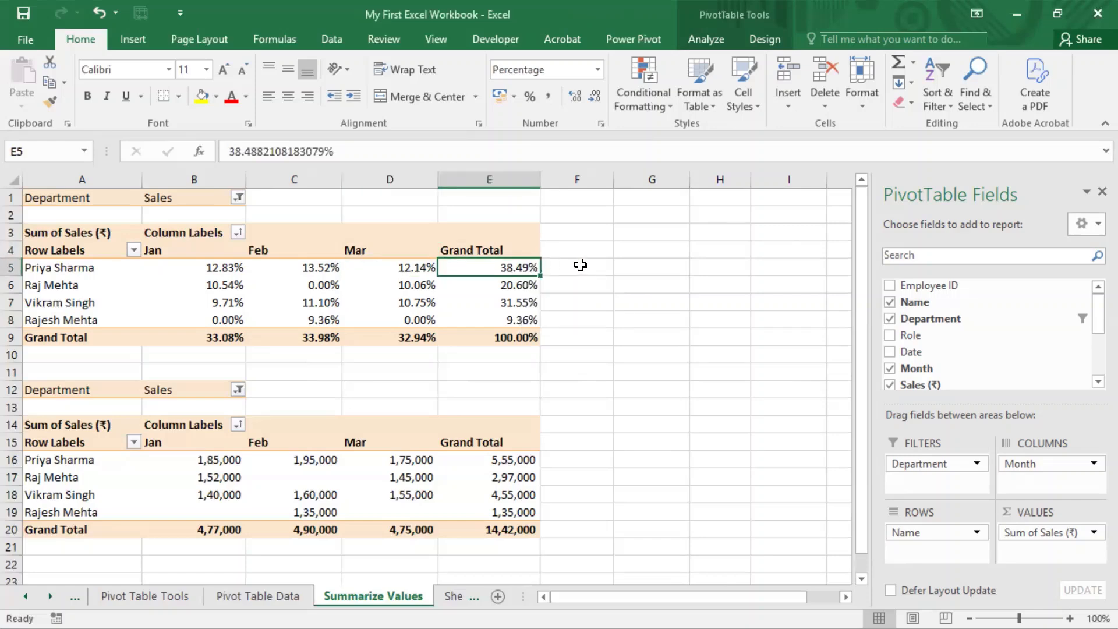
pyautogui.click(557, 3)
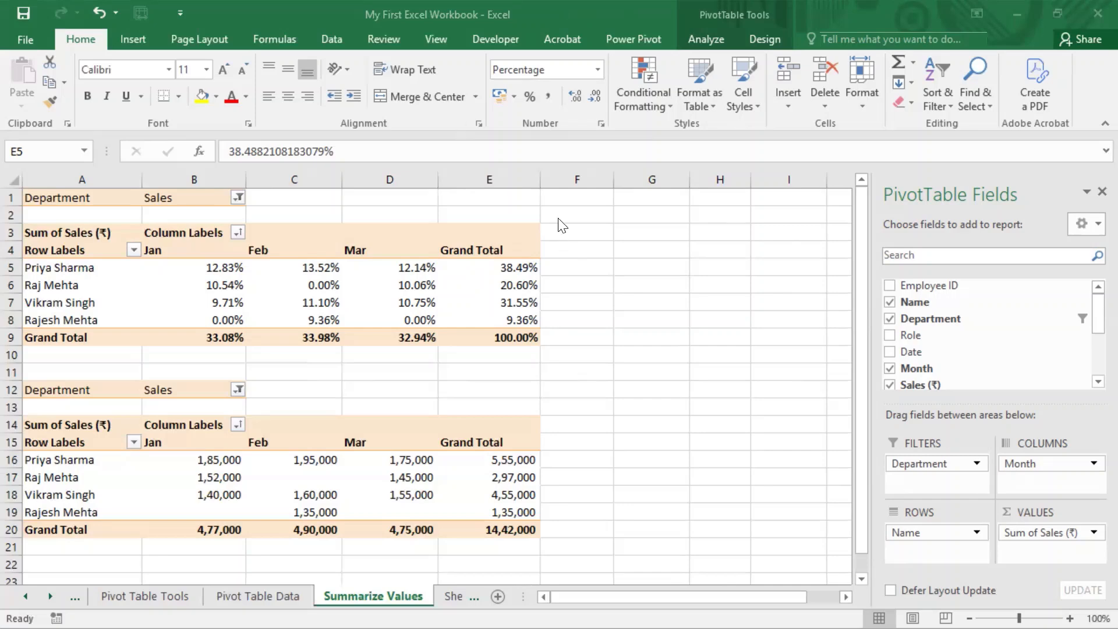
# Summarize the upper pivot table's sales values by Min instead of Sum.
pyautogui.click(515, 273)
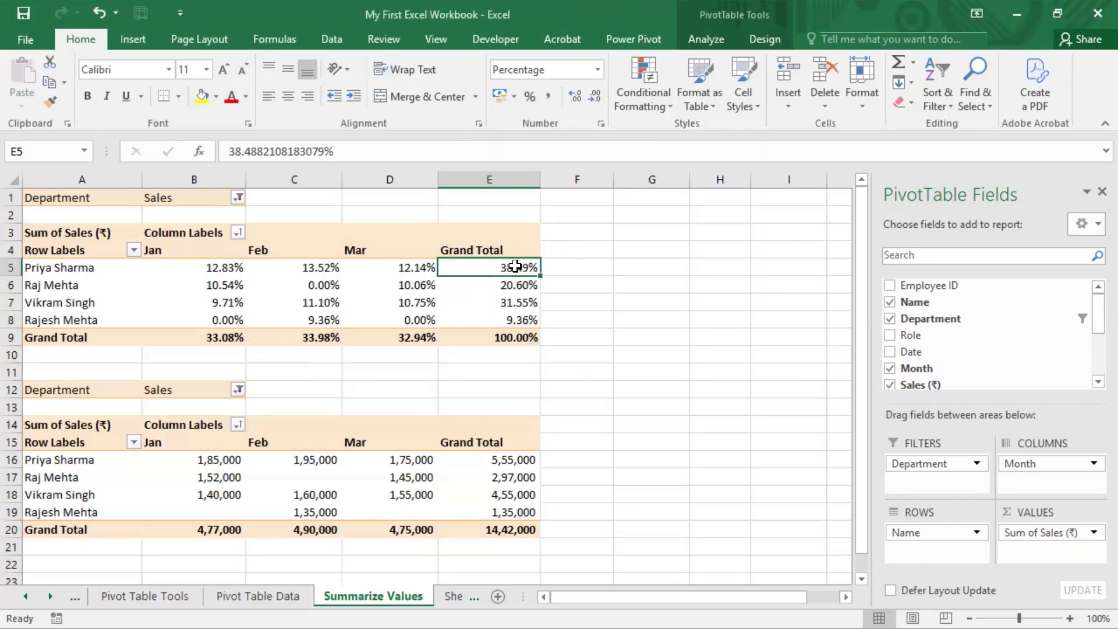
pyautogui.rightClick(516, 266)
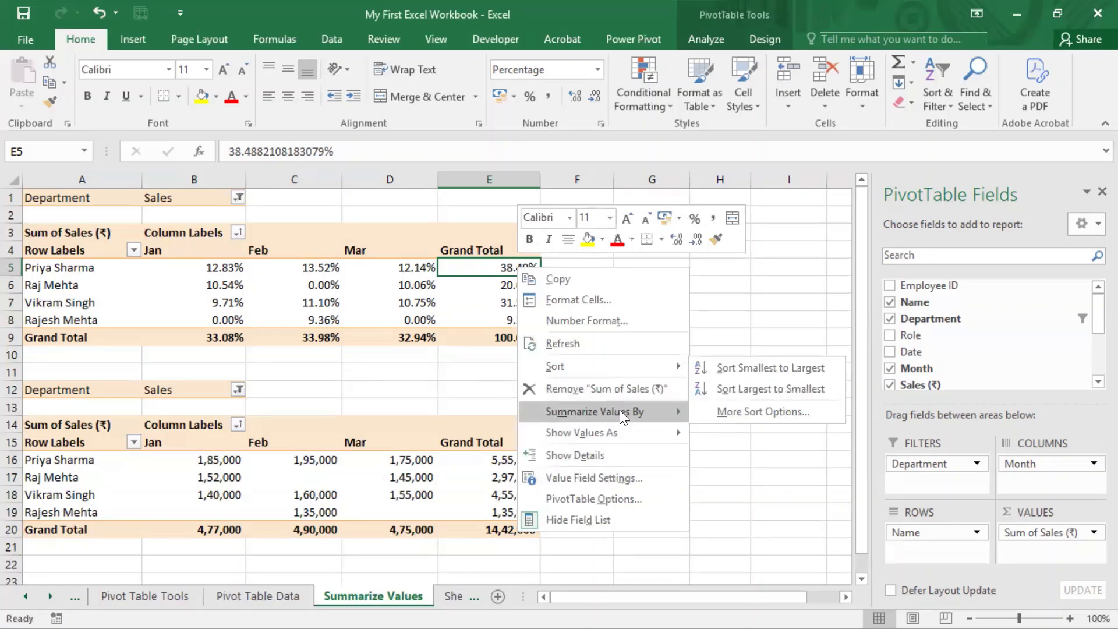
pyautogui.moveTo(619, 411)
pyautogui.click(748, 497)
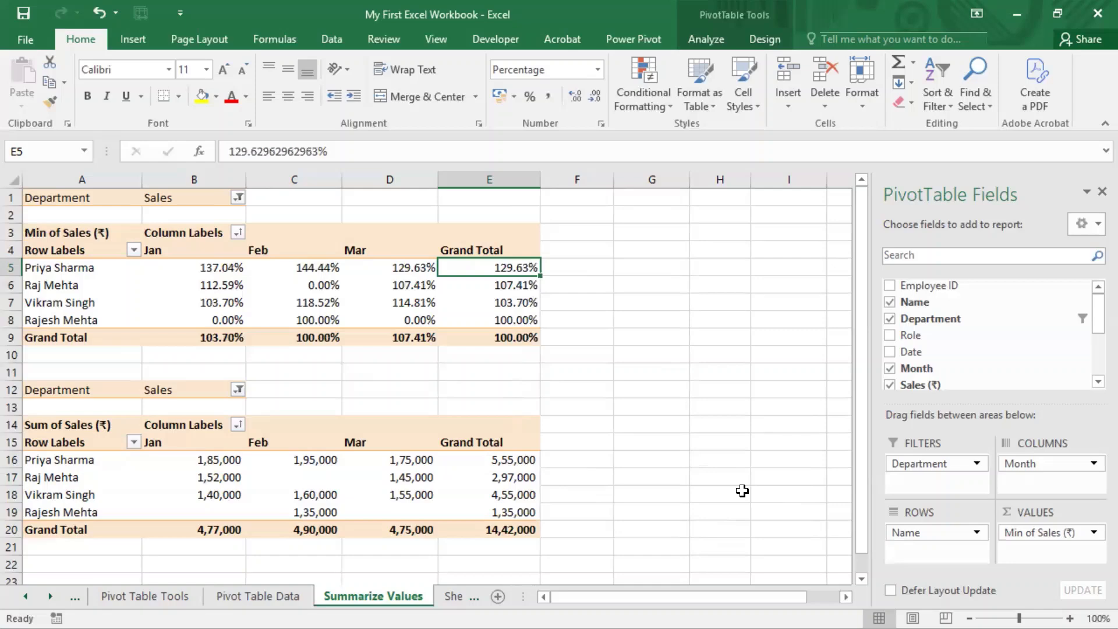
pyautogui.click(428, 267)
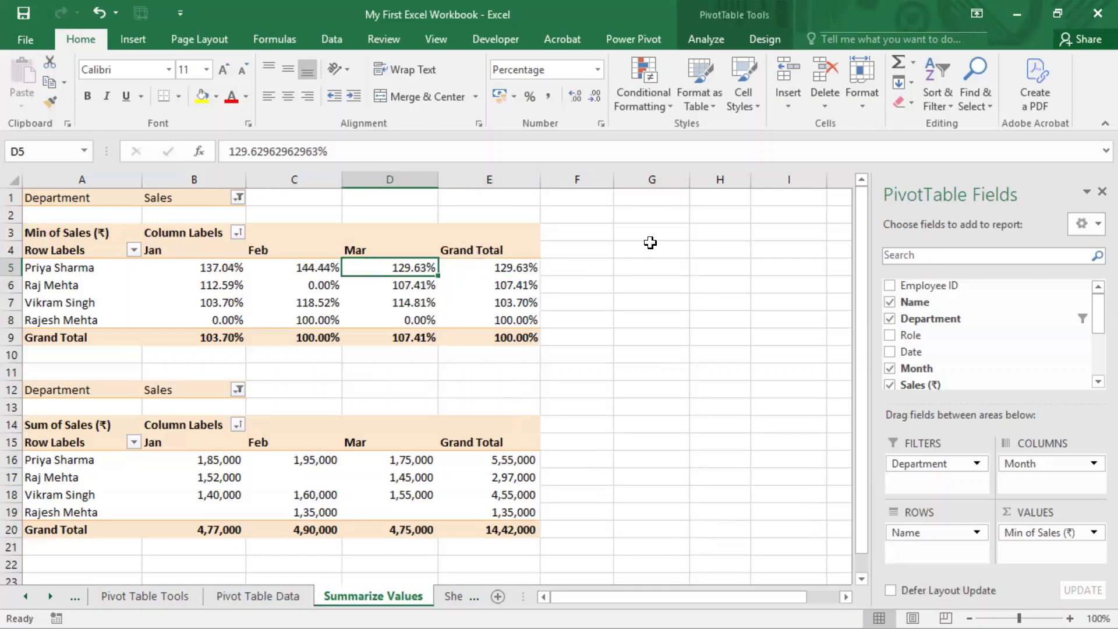
# Show the upper pivot table's minimum sales values with No Calculation instead of as percentages.
pyautogui.click(518, 269)
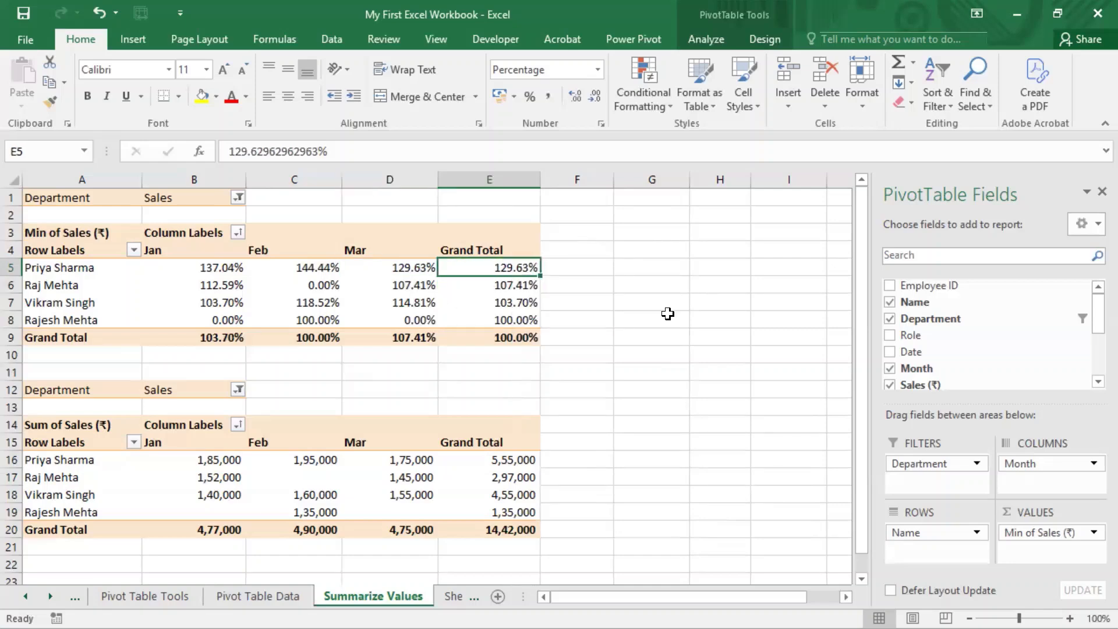
pyautogui.rightClick(518, 268)
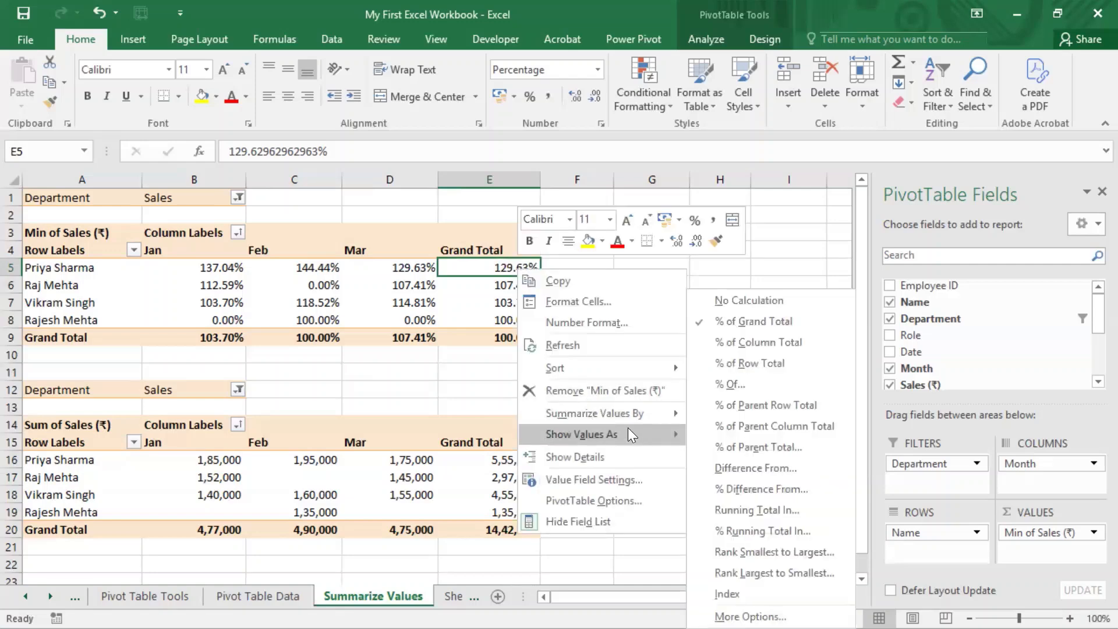
pyautogui.moveTo(633, 415)
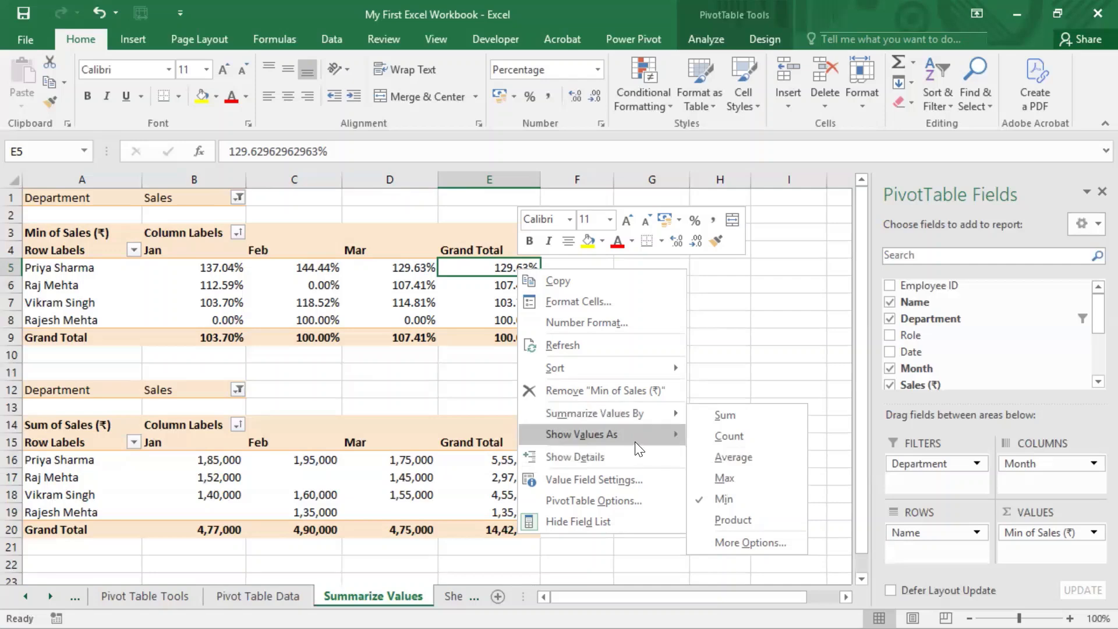
pyautogui.moveTo(638, 437)
pyautogui.click(741, 301)
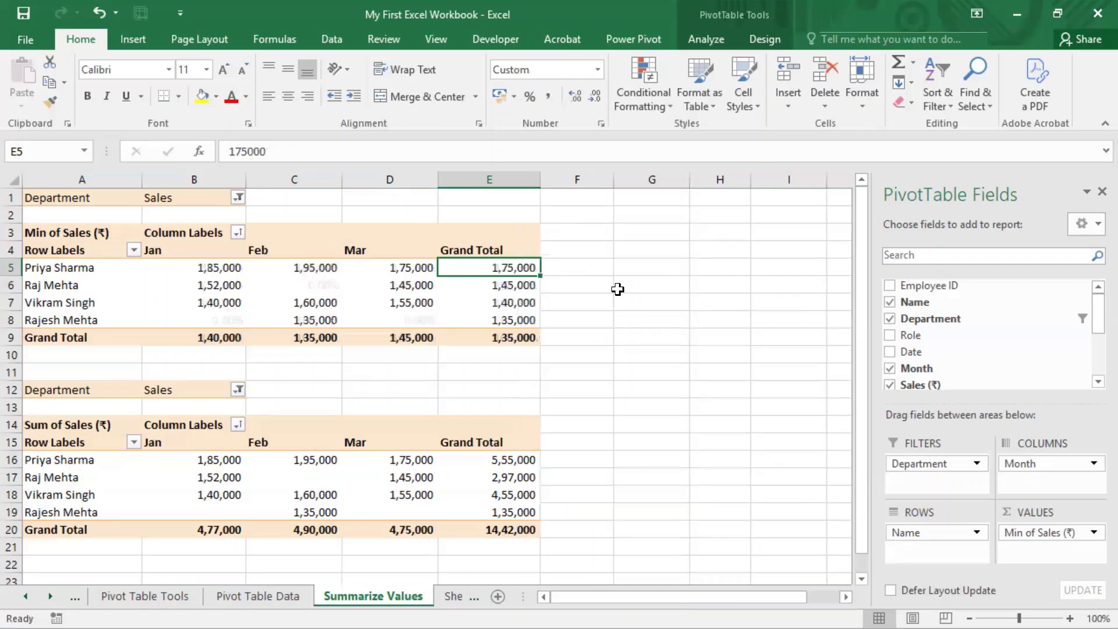
# Examine how each salesperson's Grand Total in the upper pivot table relates to the lowest of their monthly sales.
pyautogui.moveTo(512, 268)
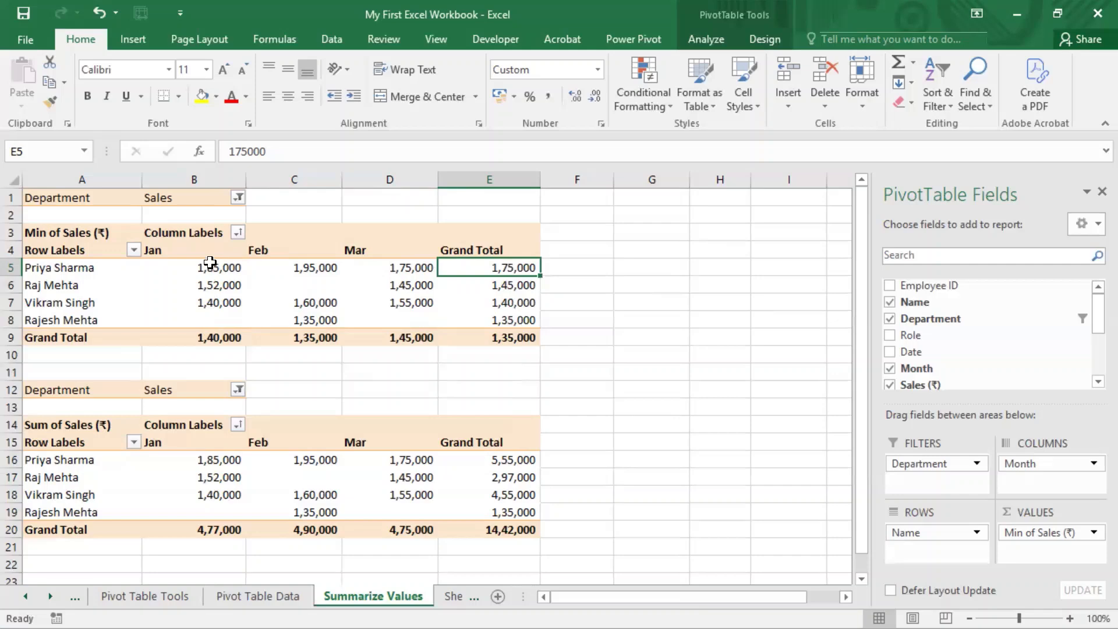
pyautogui.moveTo(210, 268); pyautogui.dragTo(401, 267)
pyautogui.click(512, 285)
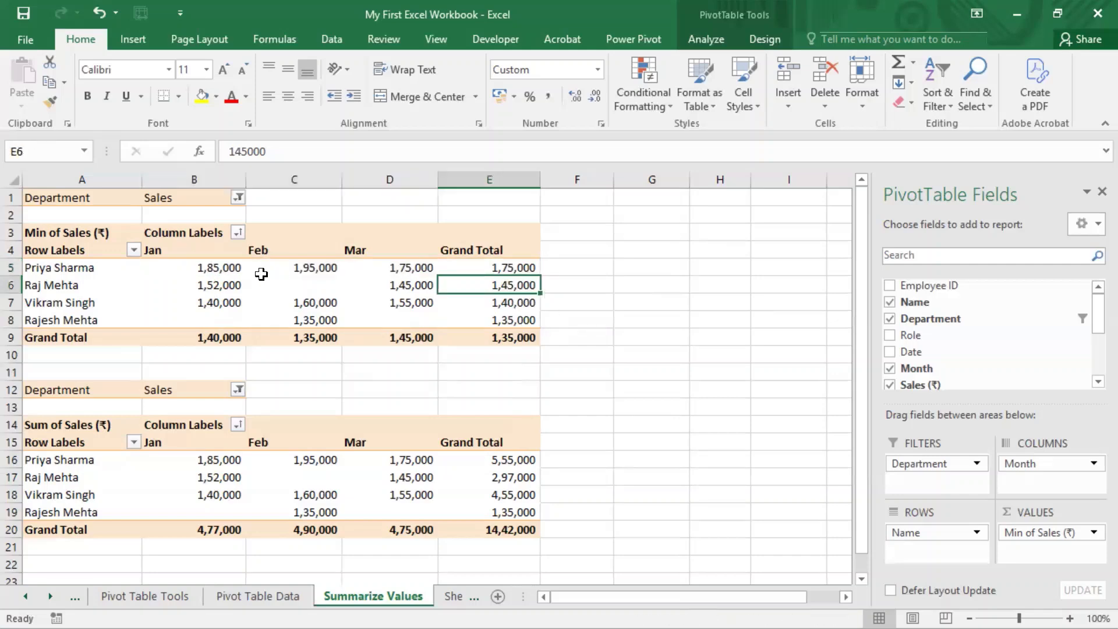
pyautogui.moveTo(223, 285); pyautogui.dragTo(382, 286)
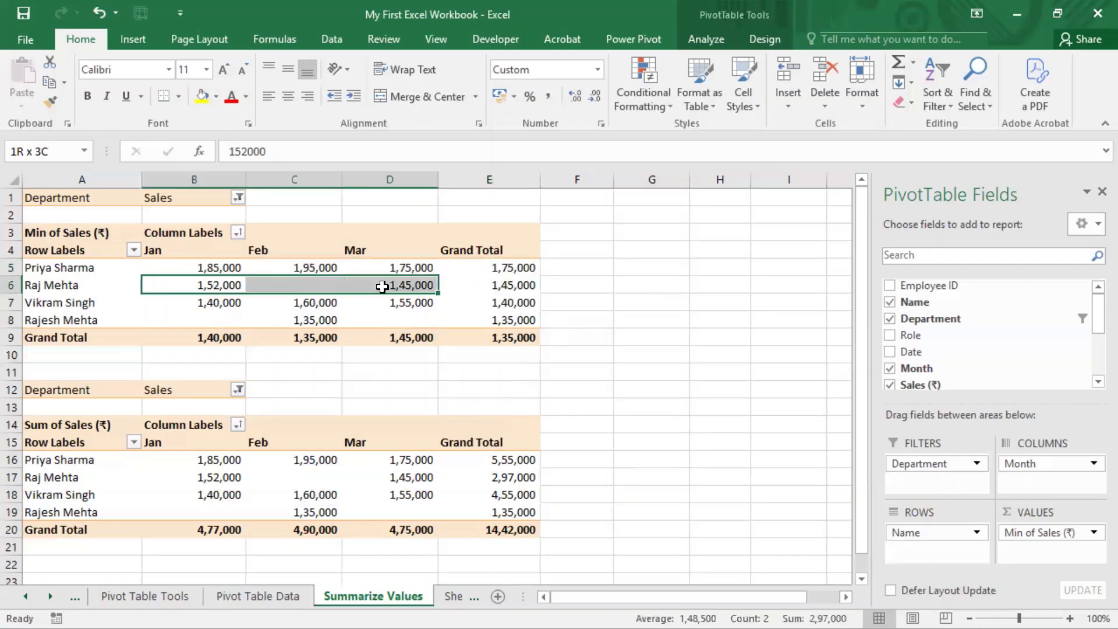
pyautogui.click(210, 301)
pyautogui.click(499, 303)
pyautogui.moveTo(221, 303); pyautogui.dragTo(409, 309)
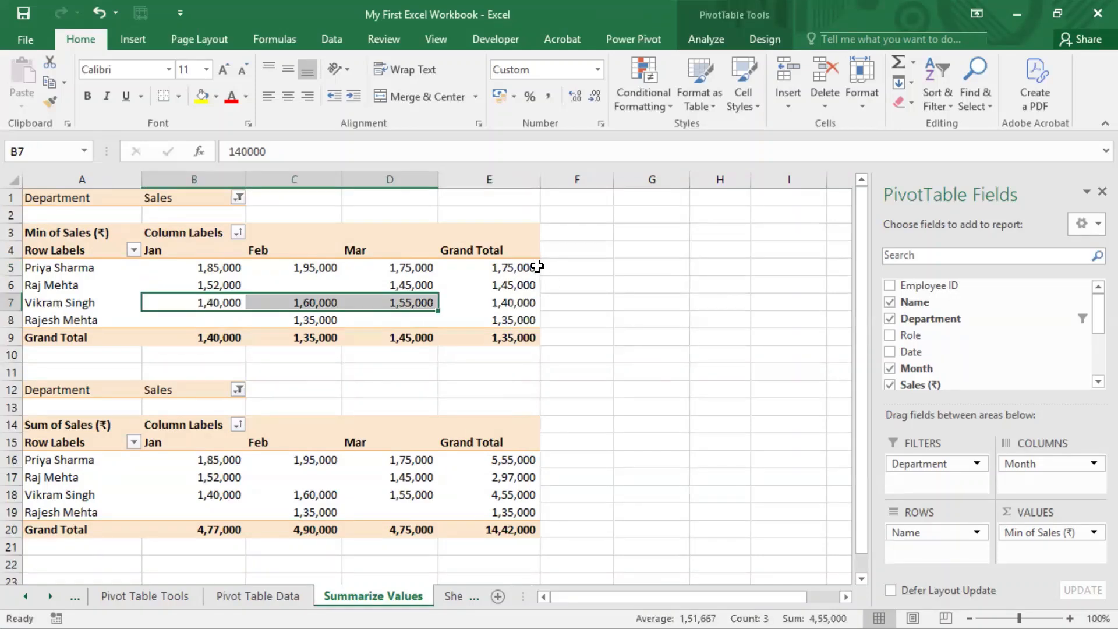
pyautogui.moveTo(515, 268)
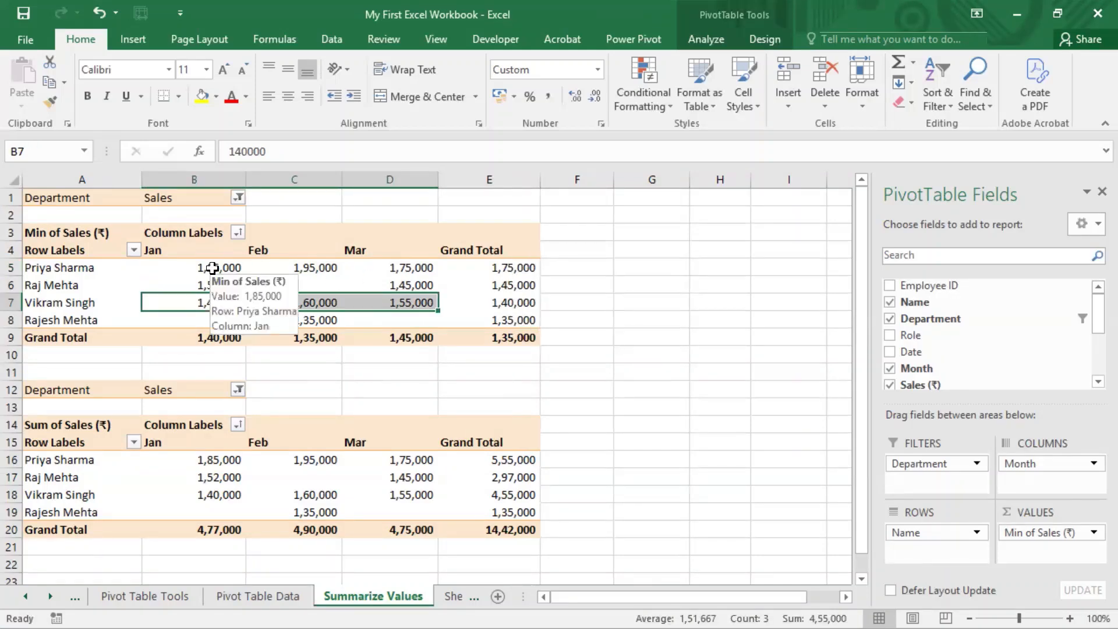
pyautogui.moveTo(220, 267); pyautogui.dragTo(393, 322)
pyautogui.moveTo(500, 269); pyautogui.dragTo(498, 319)
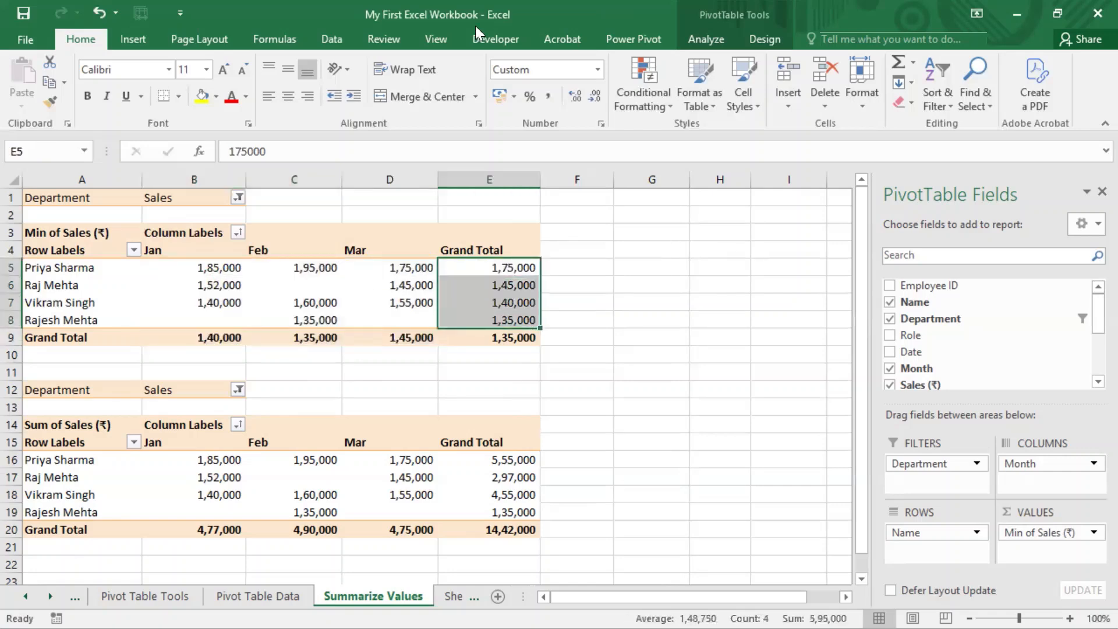
pyautogui.click(558, 2)
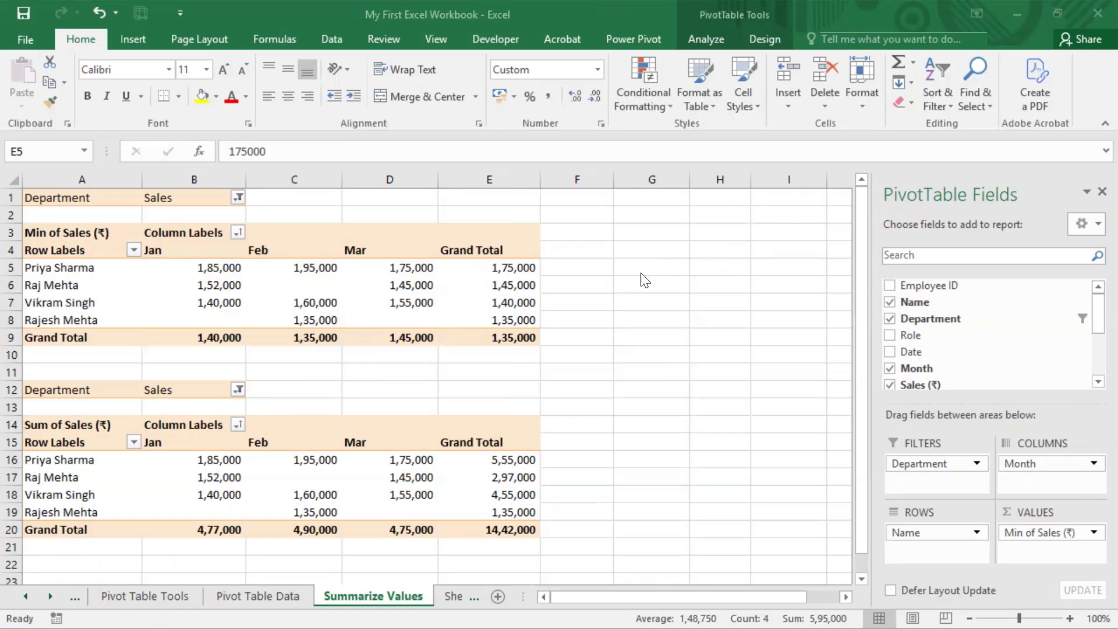
# Show the upper pivot table's values as Rank Largest to Smallest with Name as the base field.
pyautogui.click(461, 266)
pyautogui.click(431, 286)
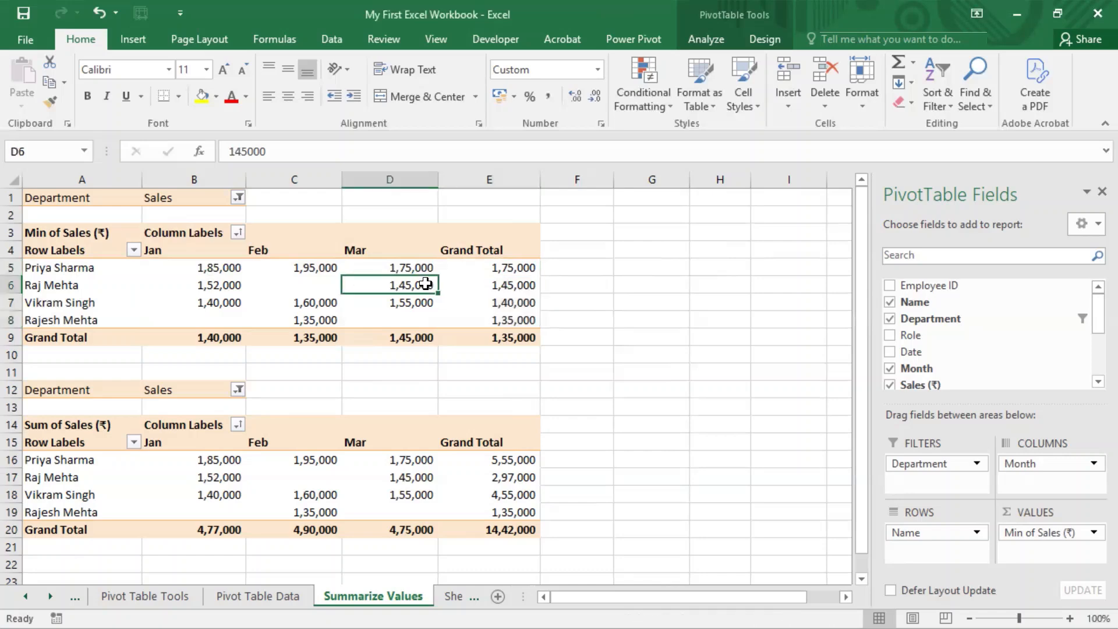
pyautogui.rightClick(431, 286)
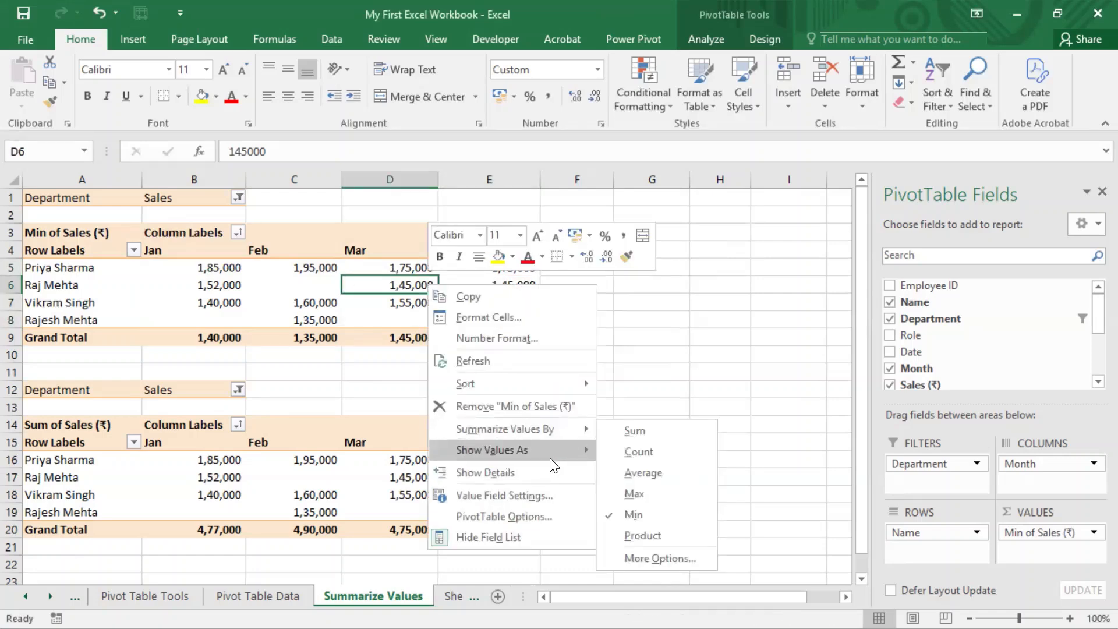
pyautogui.moveTo(550, 457)
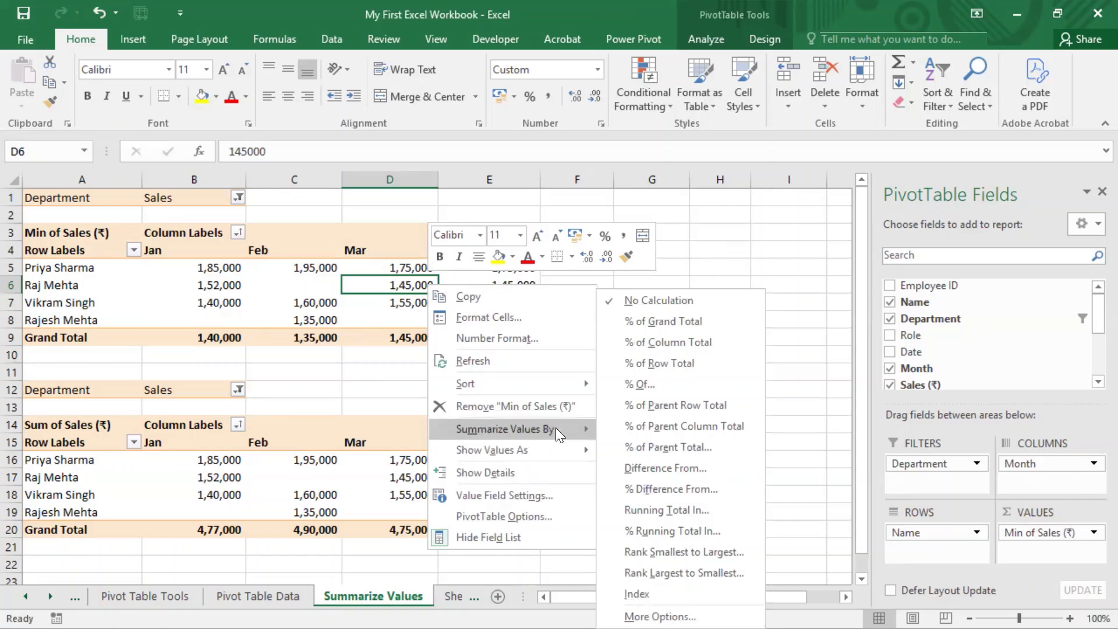
pyautogui.moveTo(556, 427)
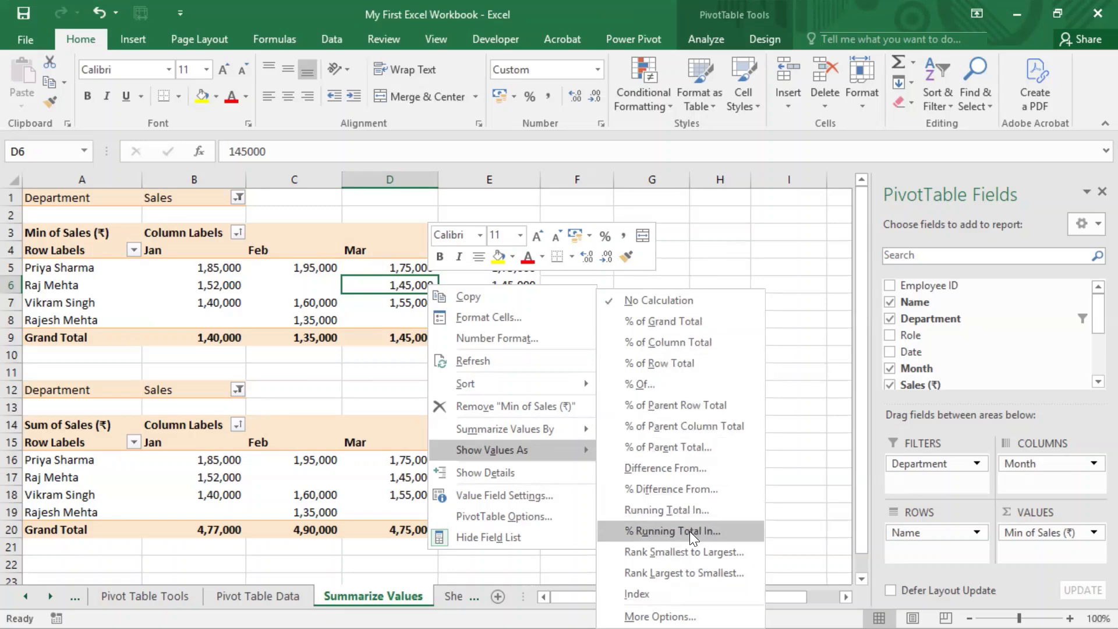
pyautogui.click(699, 567)
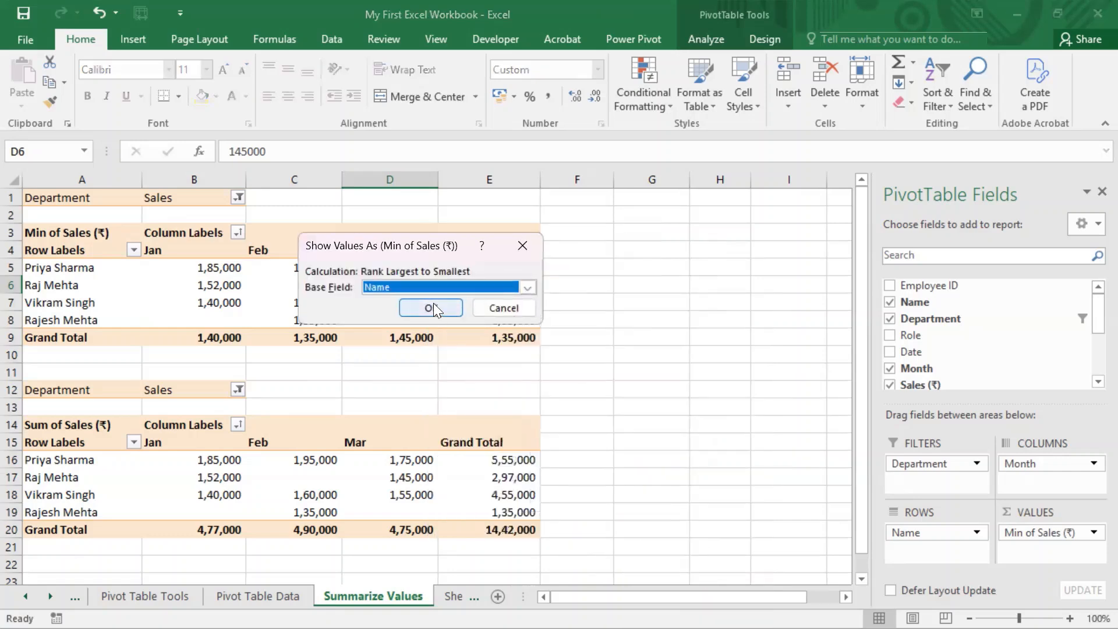
pyautogui.click(388, 290)
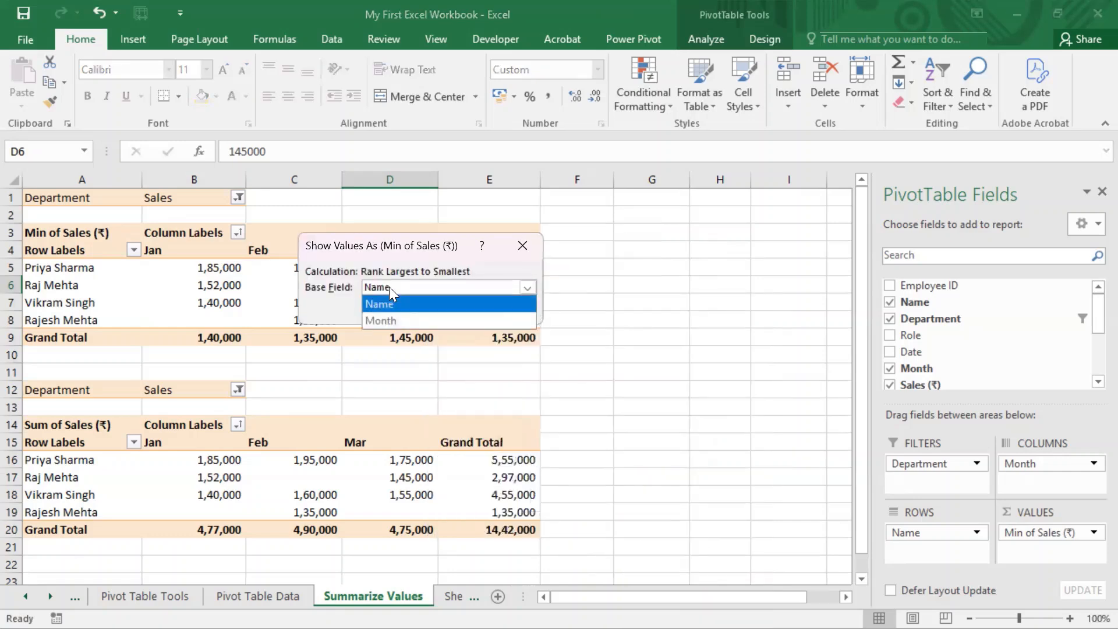
pyautogui.click(372, 320)
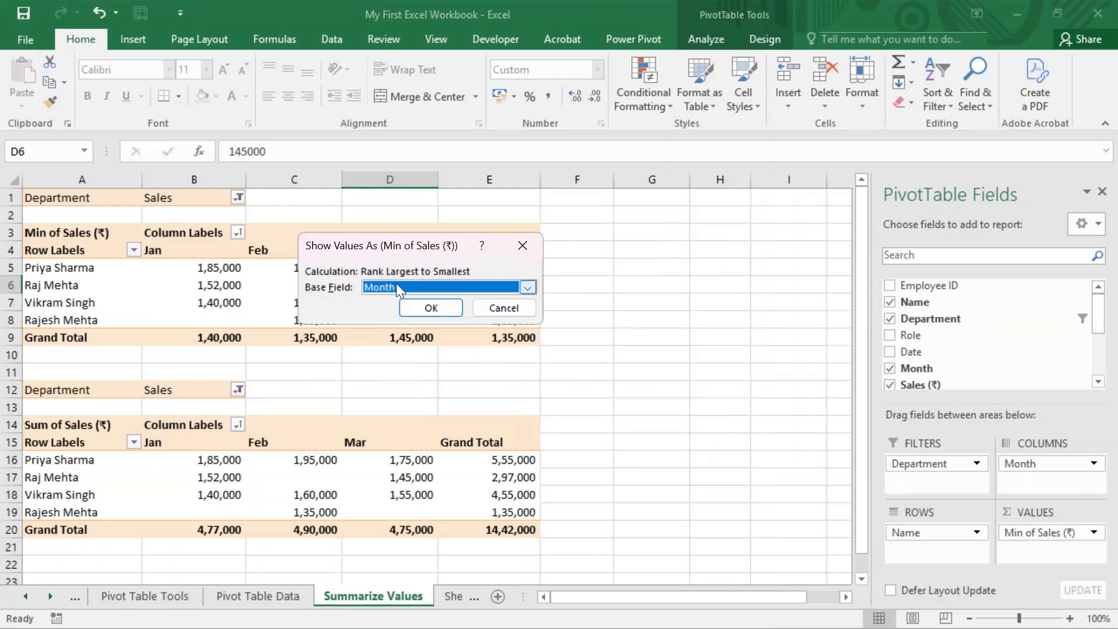
pyautogui.click(396, 285)
pyautogui.click(383, 304)
pyautogui.click(423, 315)
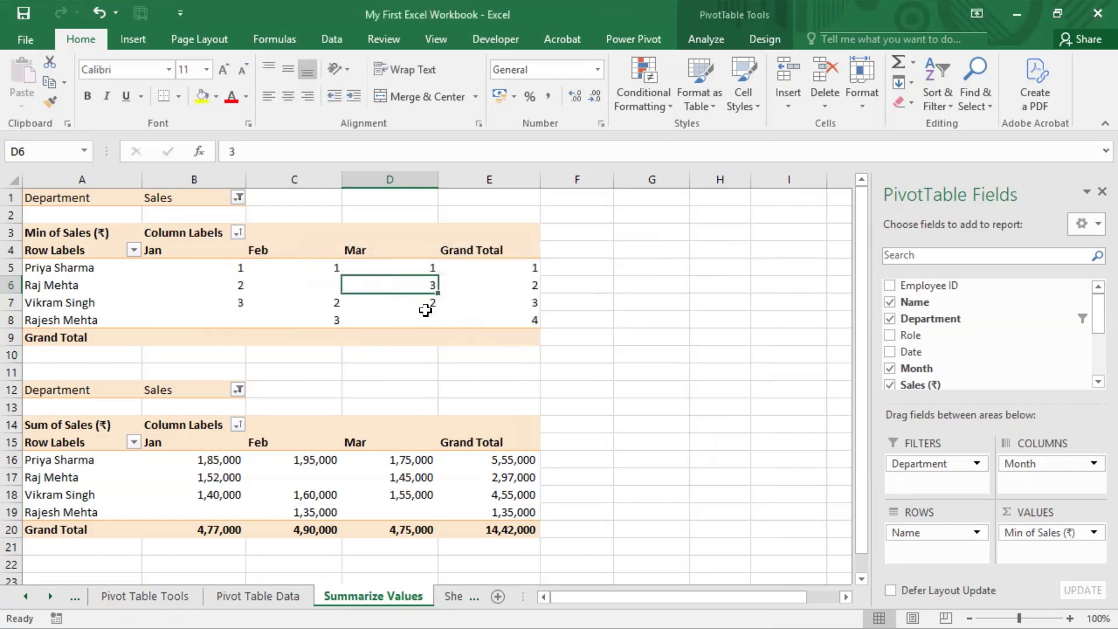
# Examine the salespeople's ranks for March and in the Grand Total column of the upper pivot table.
pyautogui.click(435, 266)
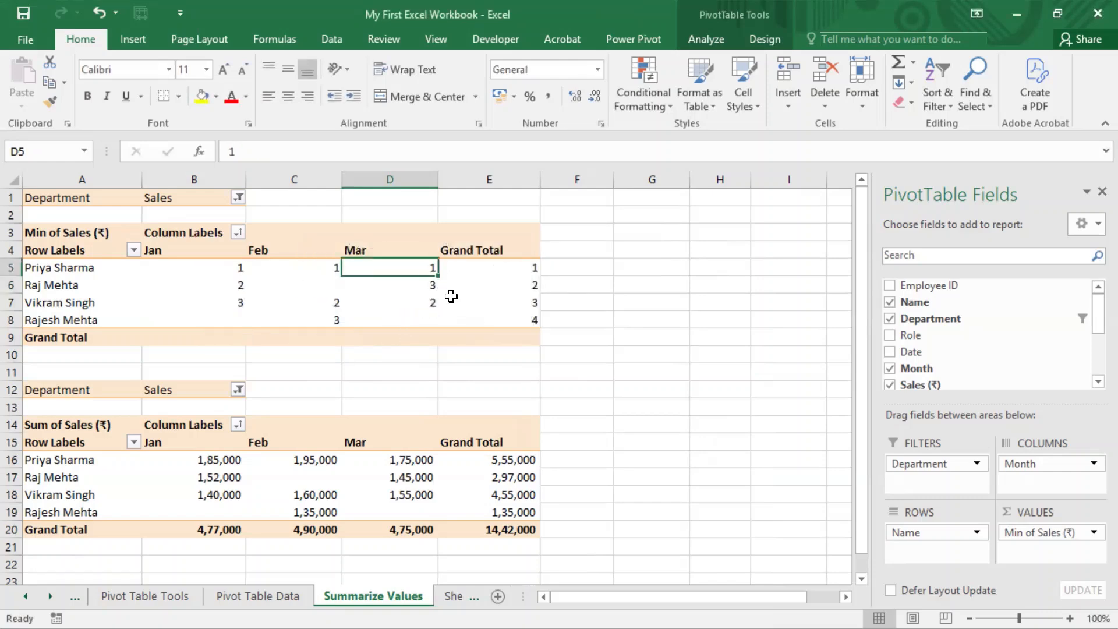
pyautogui.click(433, 299)
pyautogui.click(430, 284)
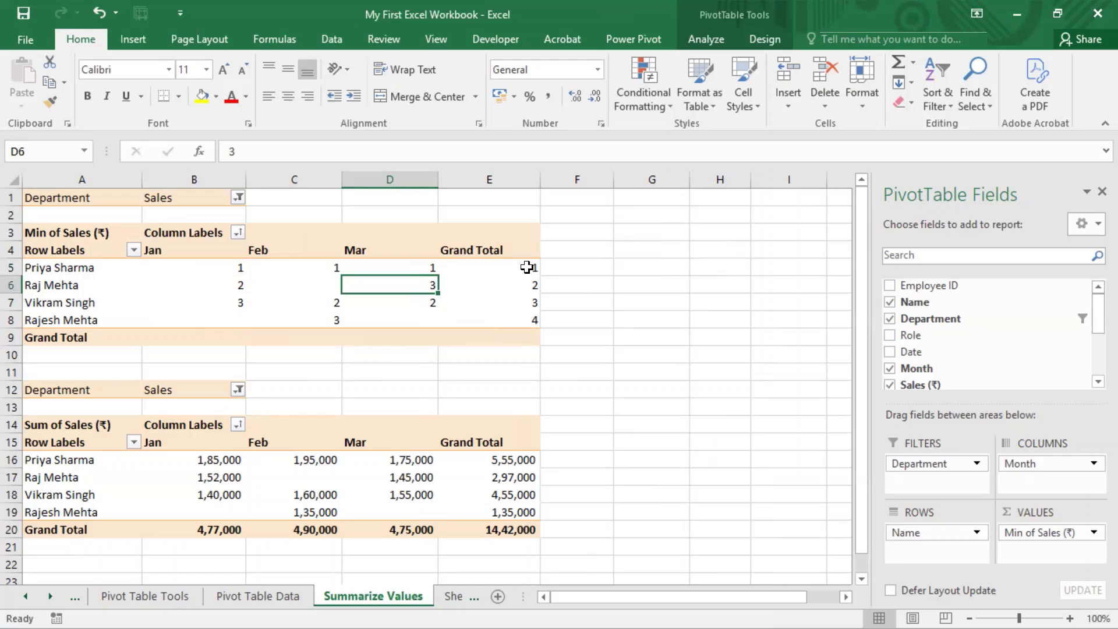
pyautogui.moveTo(527, 266); pyautogui.dragTo(529, 319)
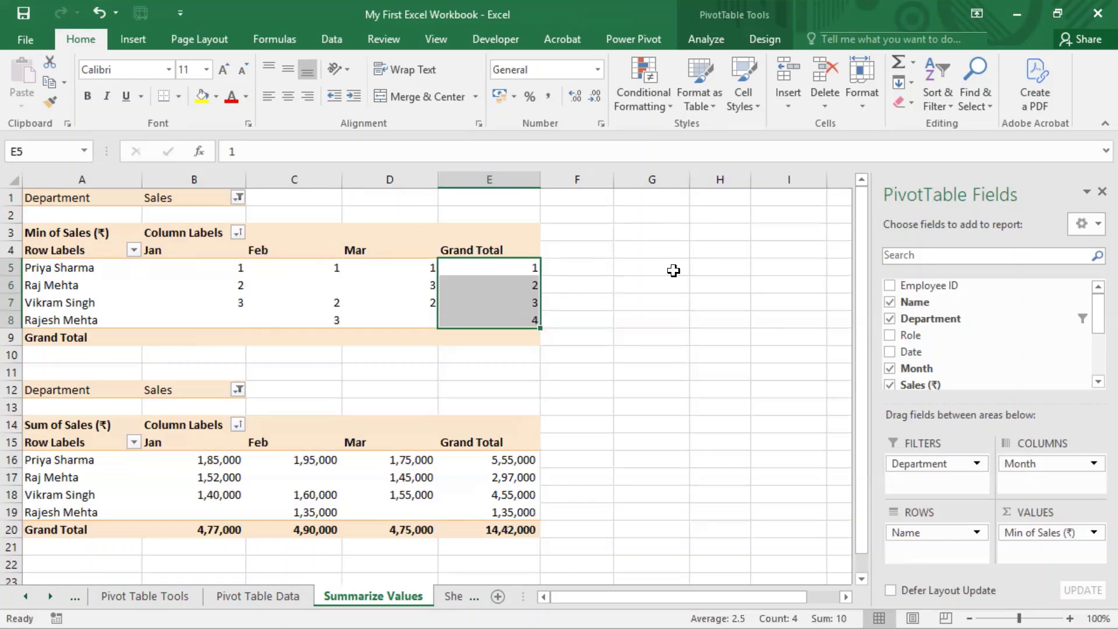
pyautogui.click(637, 290)
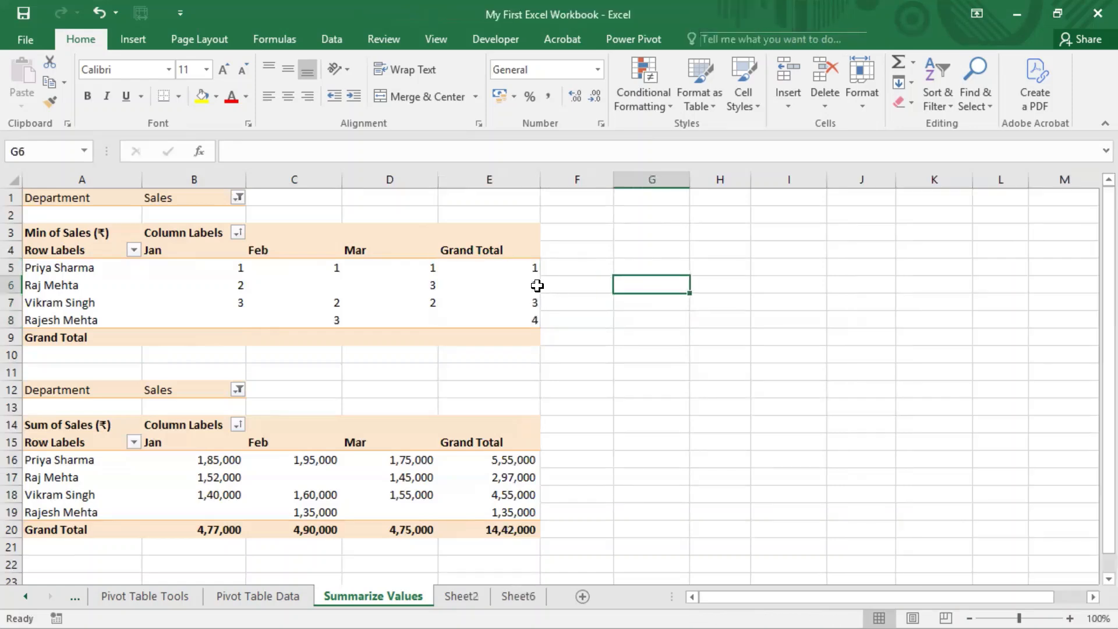
# Review the Show Values As calculation options available for the upper pivot table without changing the current one.
pyautogui.click(545, 285)
pyautogui.rightClick(477, 271)
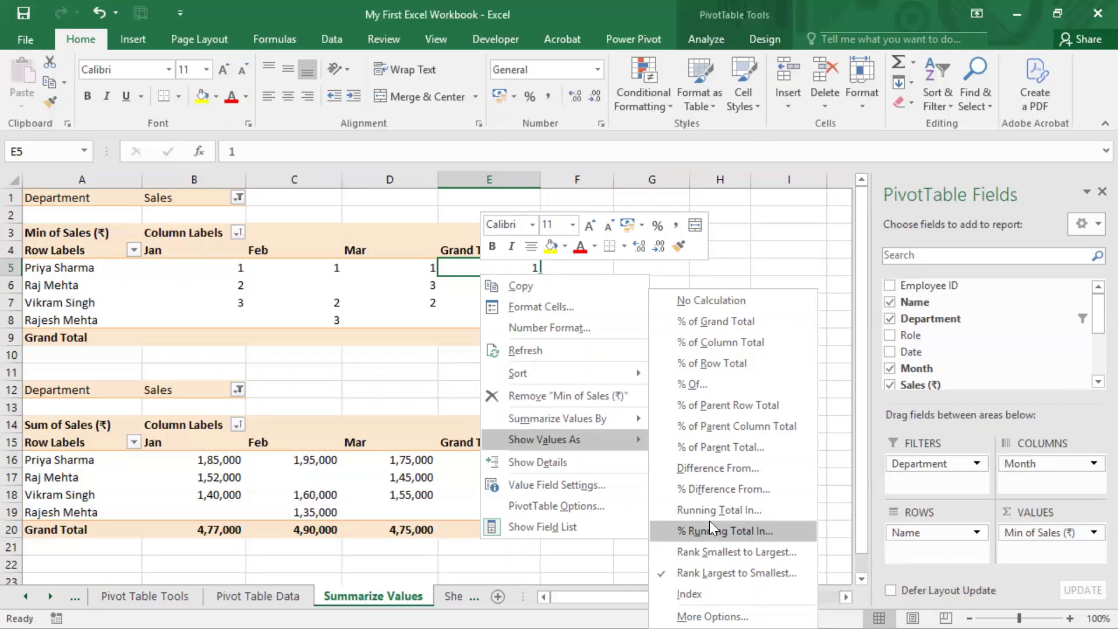
pyautogui.click(299, 363)
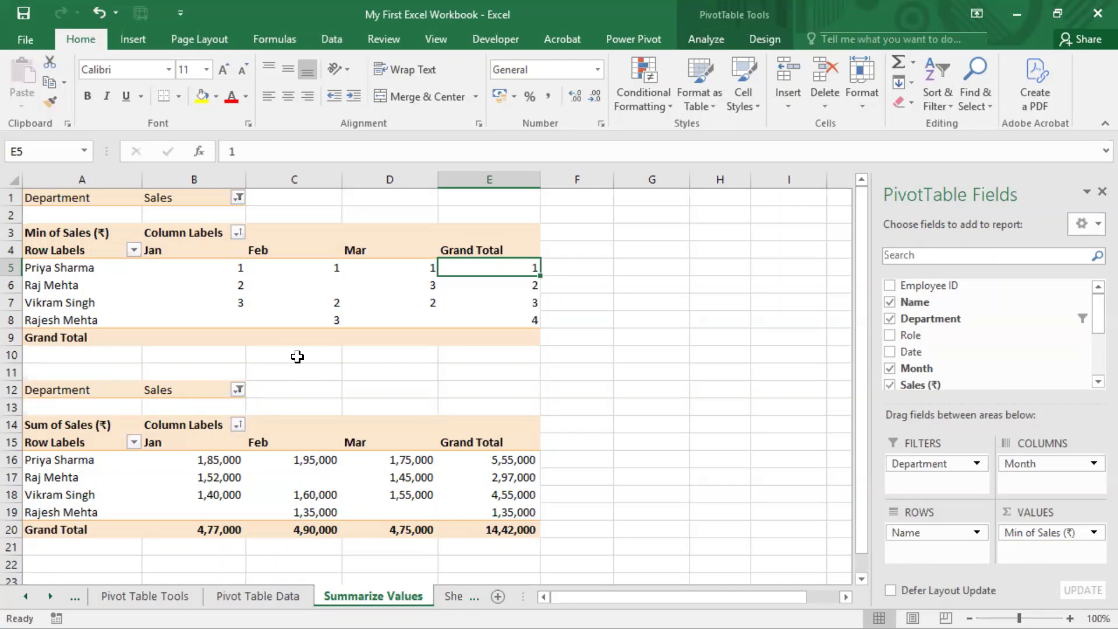
pyautogui.rightClick(498, 285)
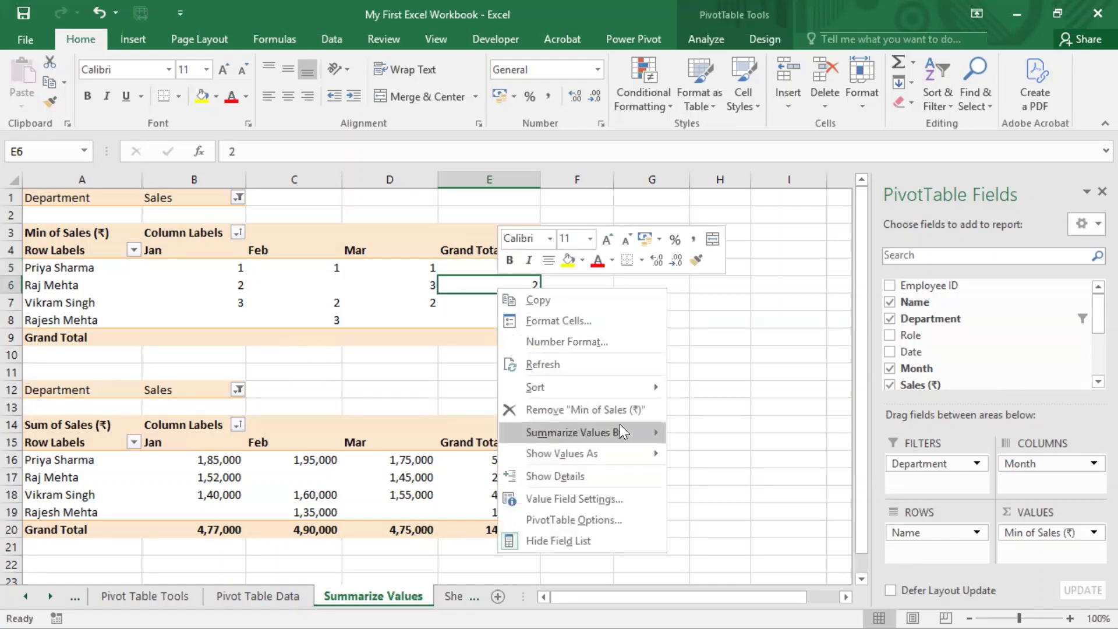
pyautogui.moveTo(616, 455)
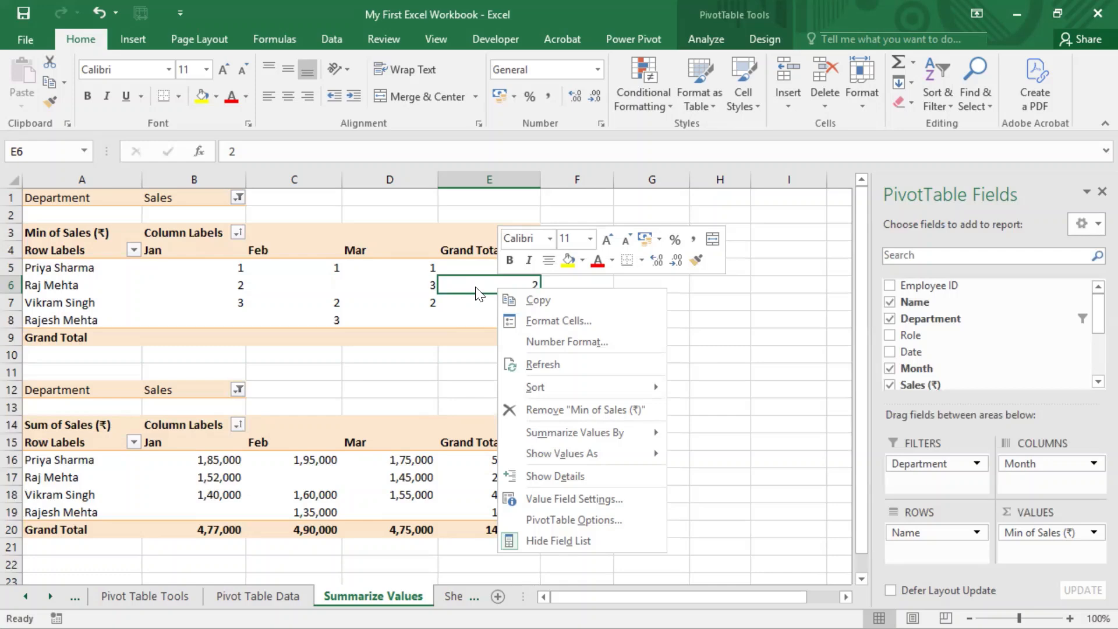
pyautogui.click(291, 365)
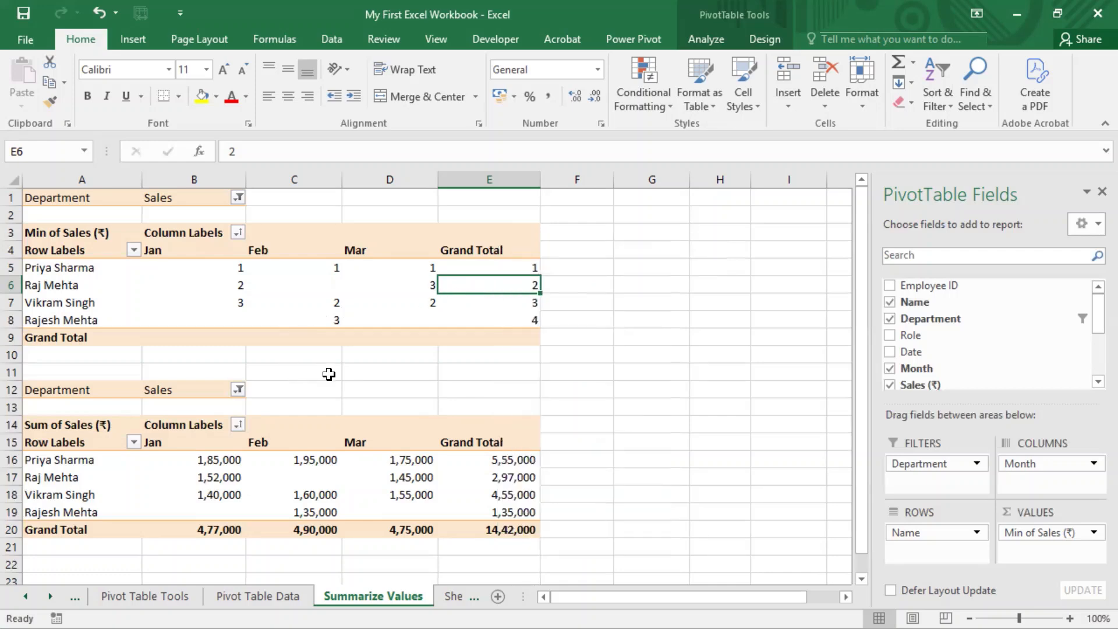